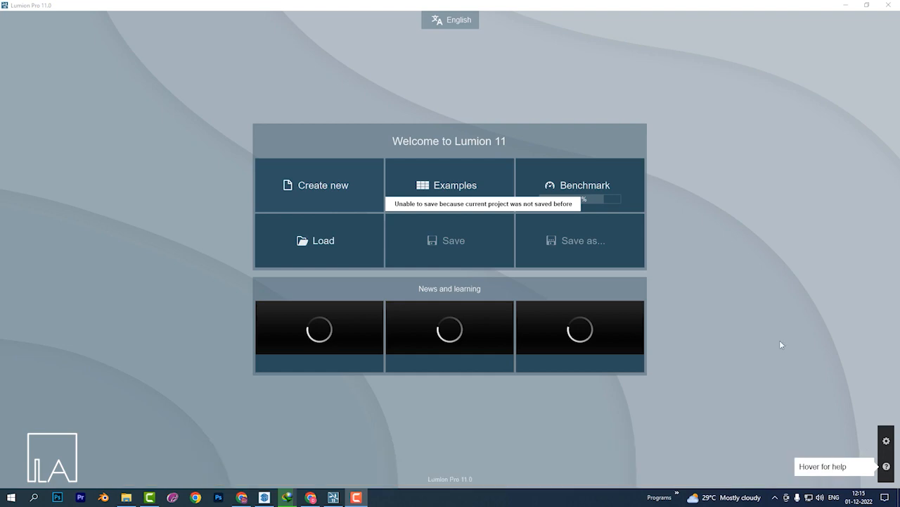
Create a new project and place the imported exterior house Low model on the grass ground.
{"action": "left_click", "coordinate": [320, 186]}
{"action": "left_click", "coordinate": [328, 201]}
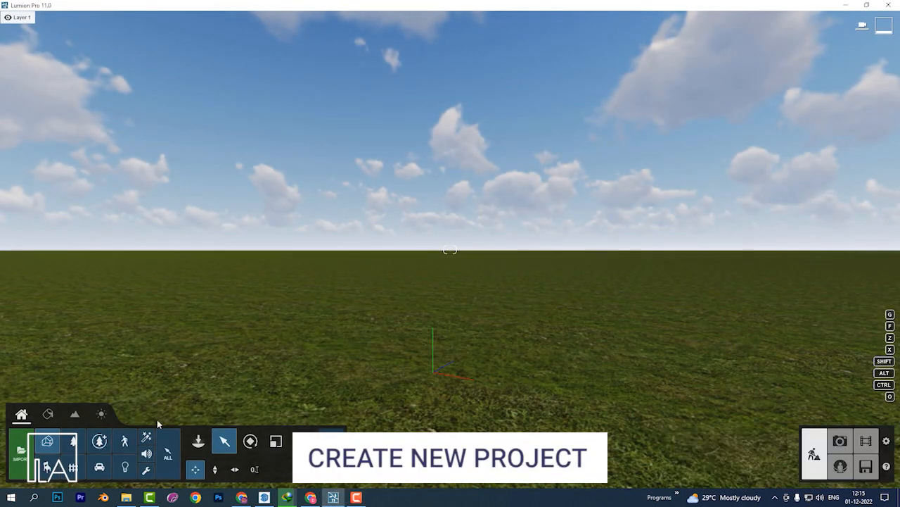
{"action": "left_click", "coordinate": [20, 451]}
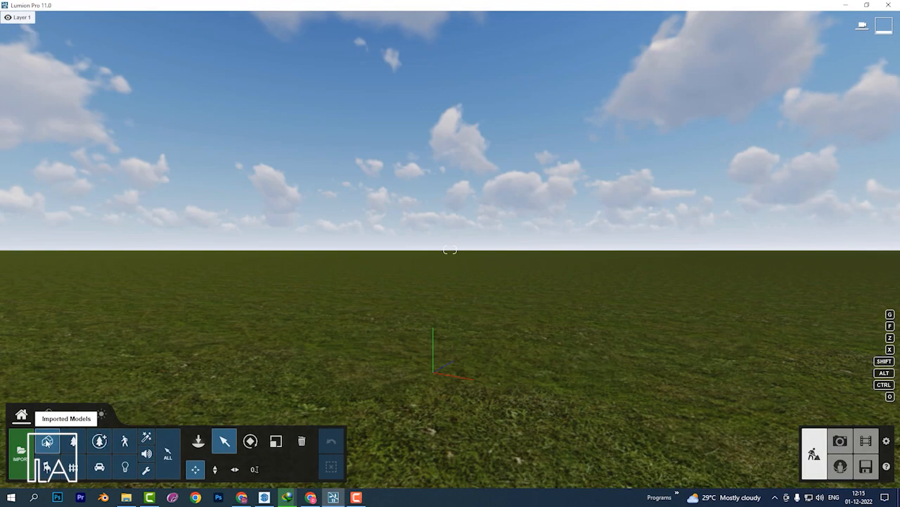
{"action": "left_click", "coordinate": [48, 441]}
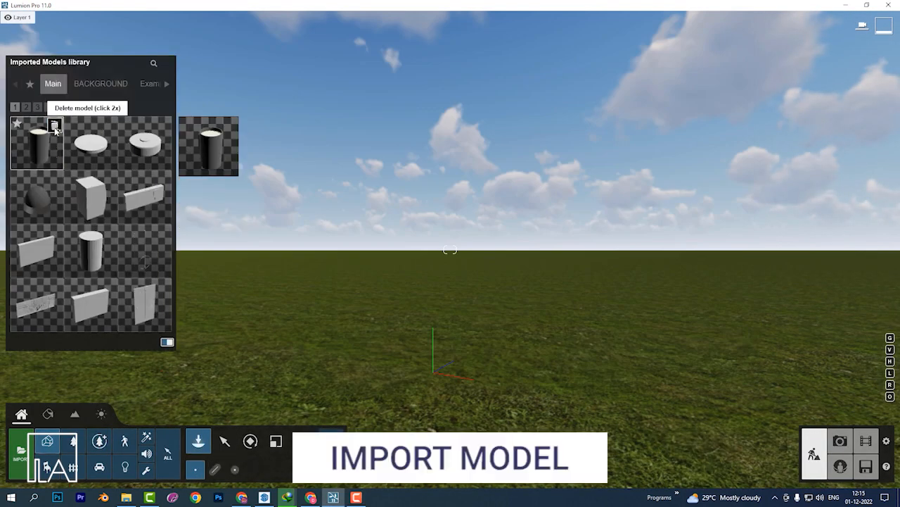
{"action": "left_click", "coordinate": [590, 342]}
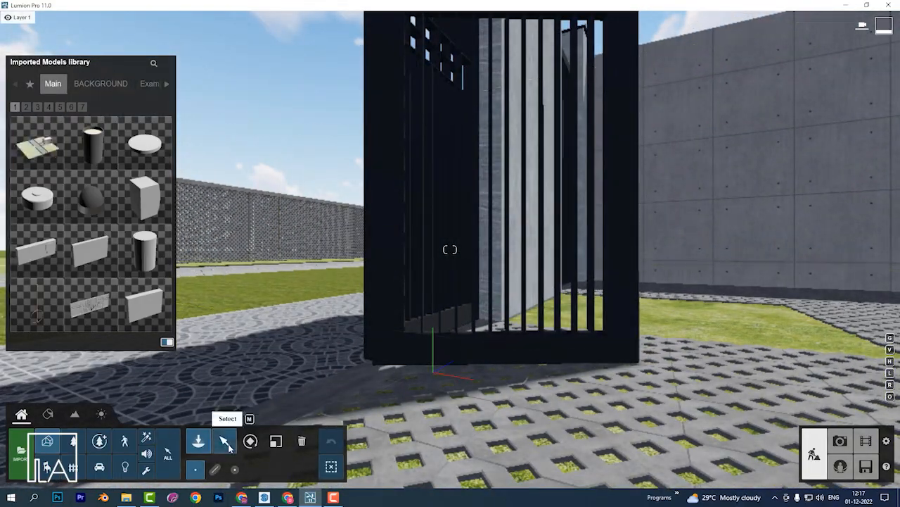
{"action": "left_click", "coordinate": [224, 440]}
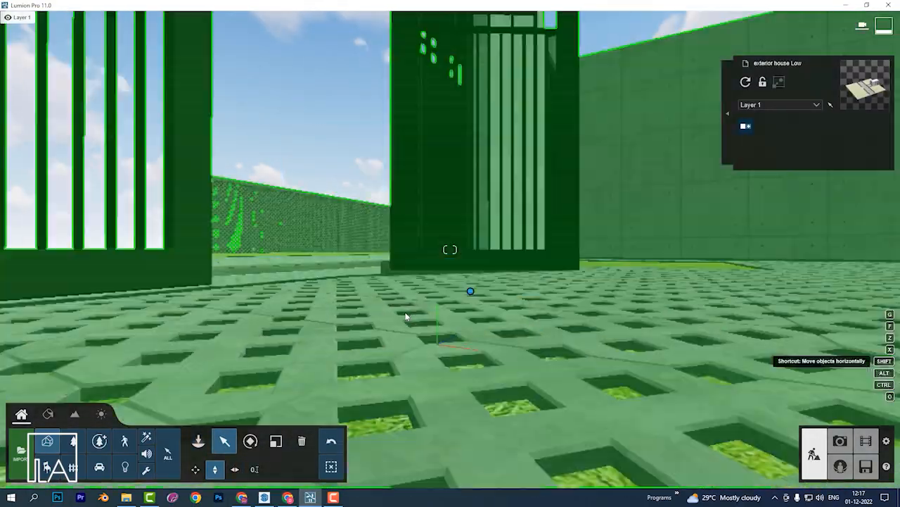
{"action": "key", "text": "w"}
{"action": "right_click_drag", "start_coordinate": [406, 316], "coordinate": [514, 273]}
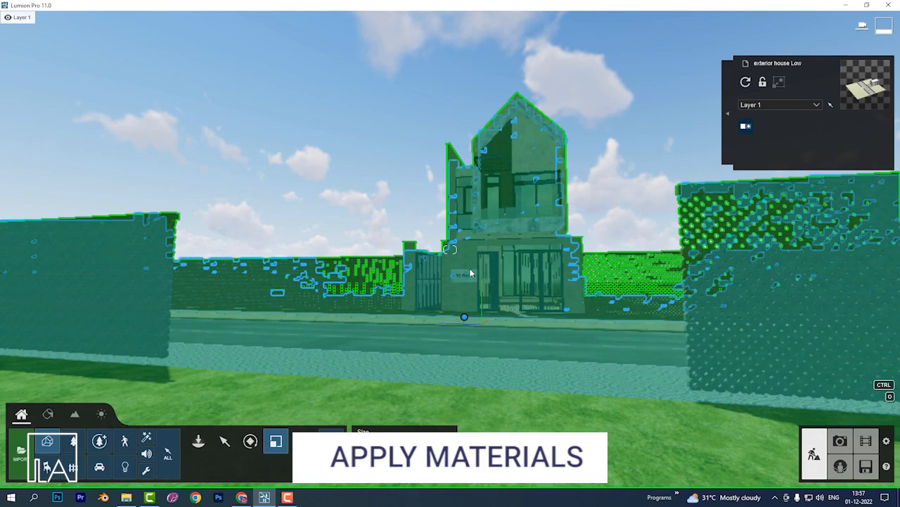
Give the gate wall a Standard material, save it as custom material "wall new 1" and adjust its surface properties.
{"action": "key", "text": "w"}
{"action": "right_click_drag", "start_coordinate": [486, 268], "coordinate": [489, 292]}
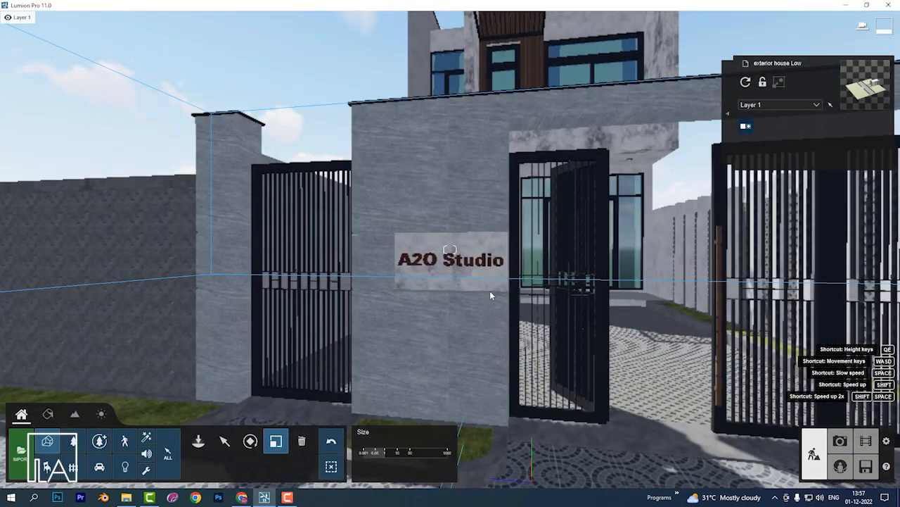
{"action": "left_click", "coordinate": [48, 413]}
{"action": "left_click", "coordinate": [375, 330]}
{"action": "left_click", "coordinate": [30, 298]}
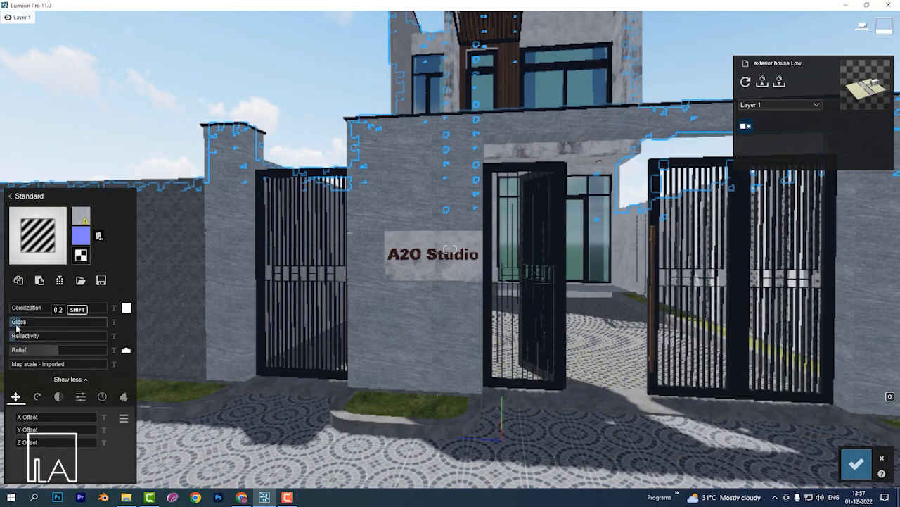
{"action": "left_click", "coordinate": [60, 280]}
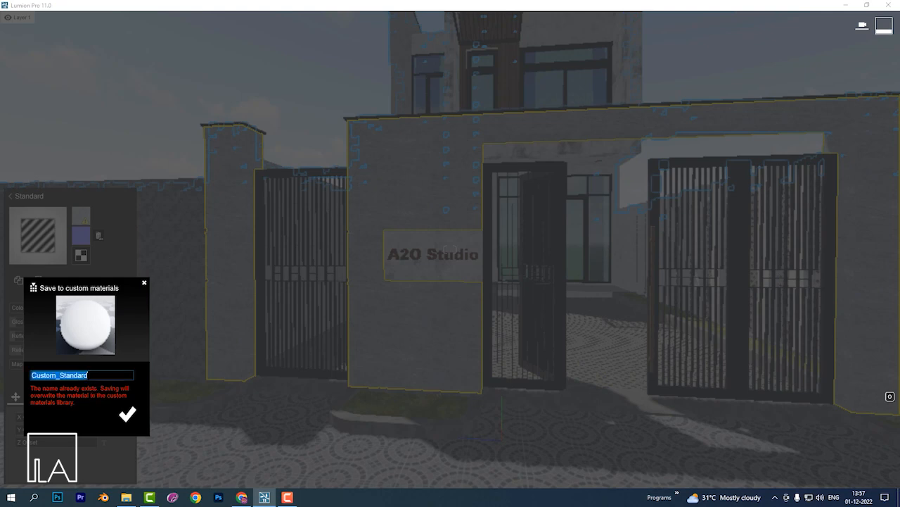
{"action": "left_click", "coordinate": [129, 418]}
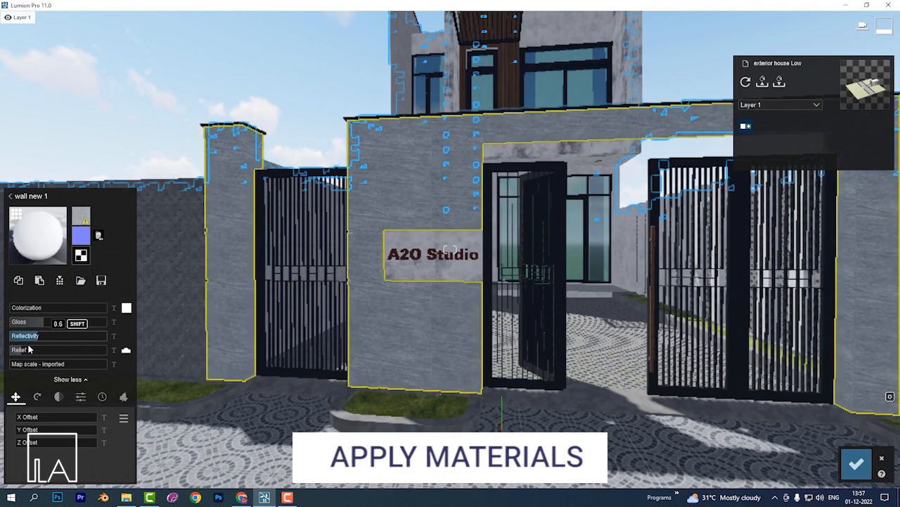
{"action": "left_click", "coordinate": [856, 463]}
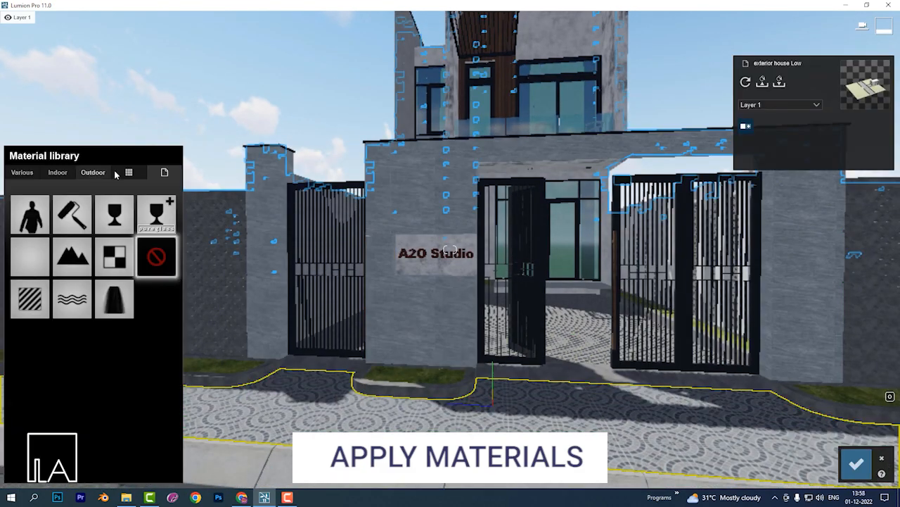
Try the white Marble 012 1024 and a dark marble on the A2O Studio sign panel.
{"action": "left_click", "coordinate": [128, 172]}
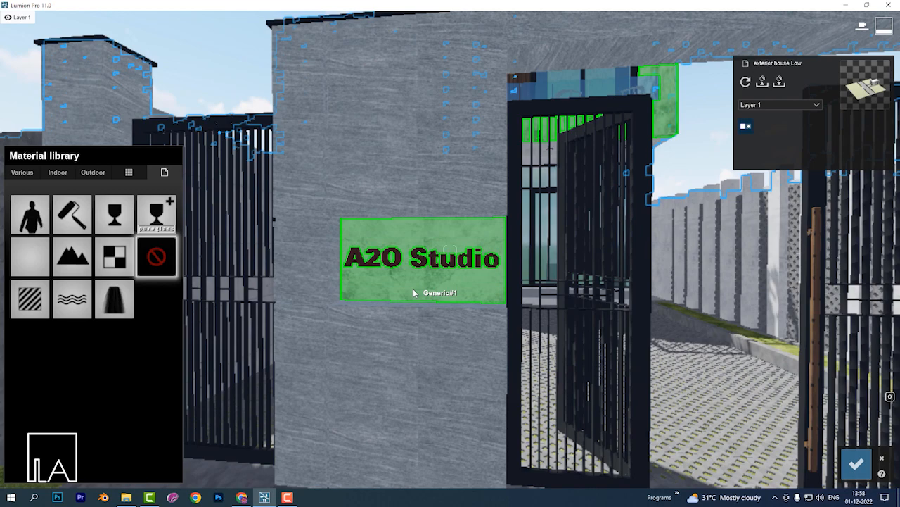
{"action": "left_click", "coordinate": [413, 289]}
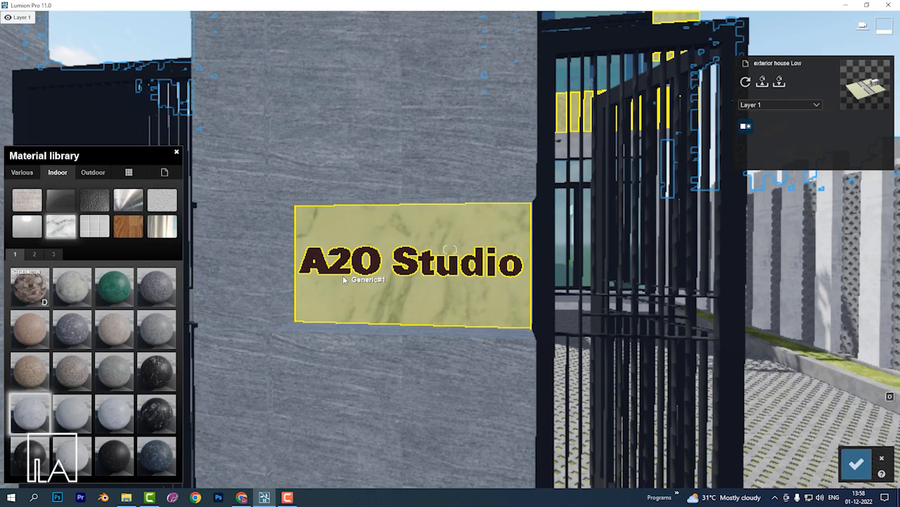
{"action": "left_click", "coordinate": [341, 317]}
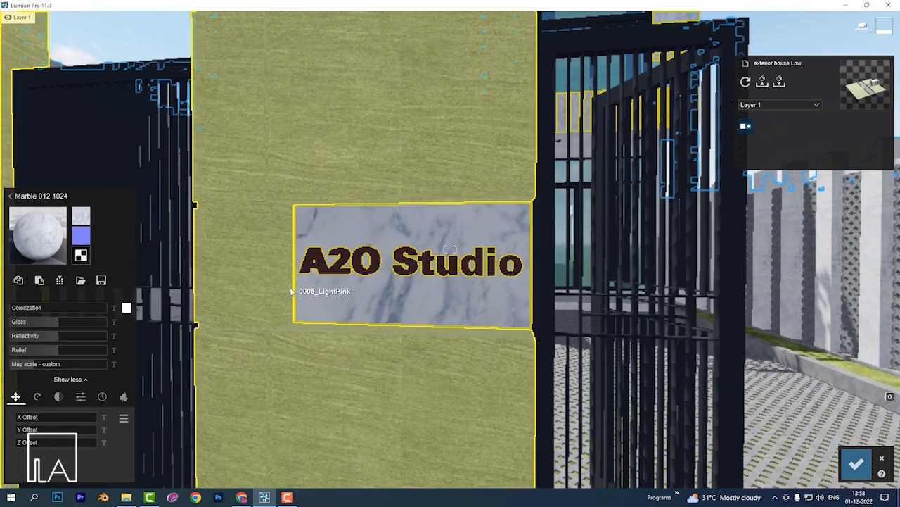
{"action": "scroll", "coordinate": [292, 290], "scroll_direction": "up", "scroll_amount": 2}
{"action": "left_click", "coordinate": [43, 242]}
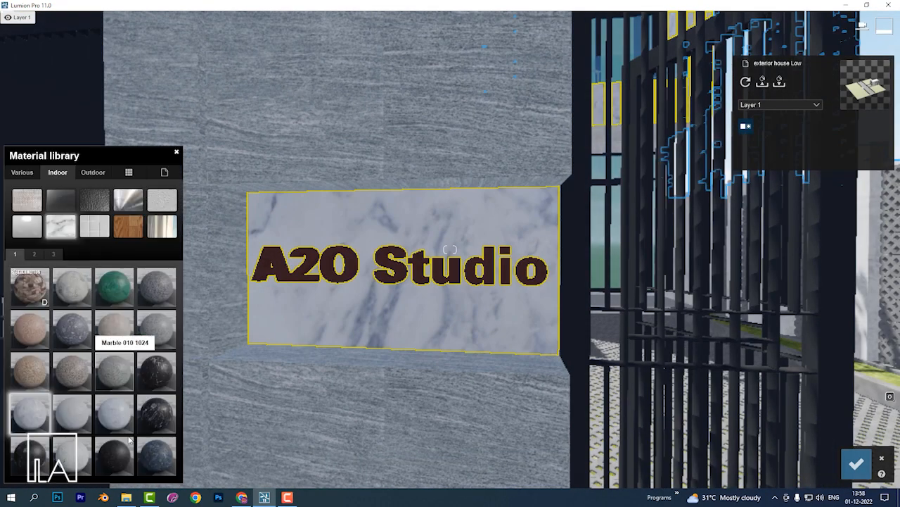
{"action": "left_click", "coordinate": [32, 447]}
{"action": "left_click", "coordinate": [33, 256]}
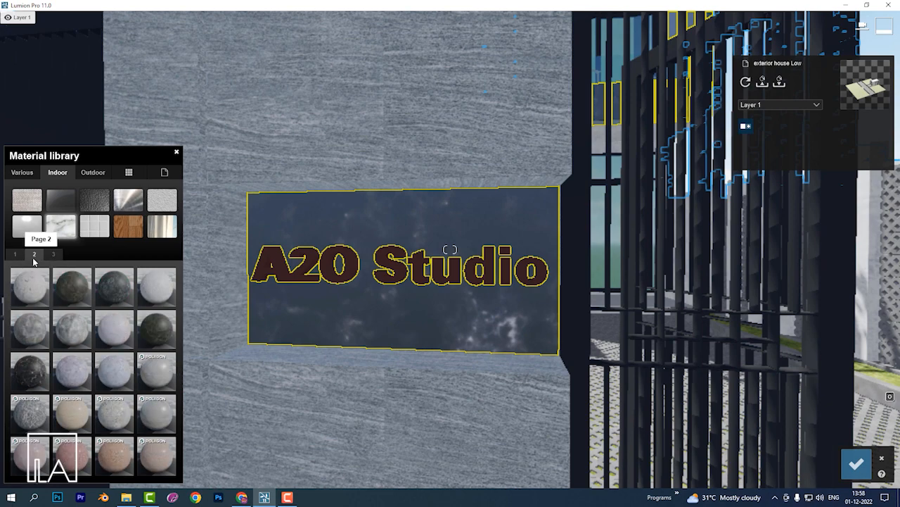
Apply the Platinum metal material to the A2O Studio sign panel and tint it a strong near-black grey.
{"action": "left_click", "coordinate": [128, 201]}
{"action": "left_click", "coordinate": [35, 254]}
{"action": "left_click", "coordinate": [53, 254]}
{"action": "left_click", "coordinate": [114, 455]}
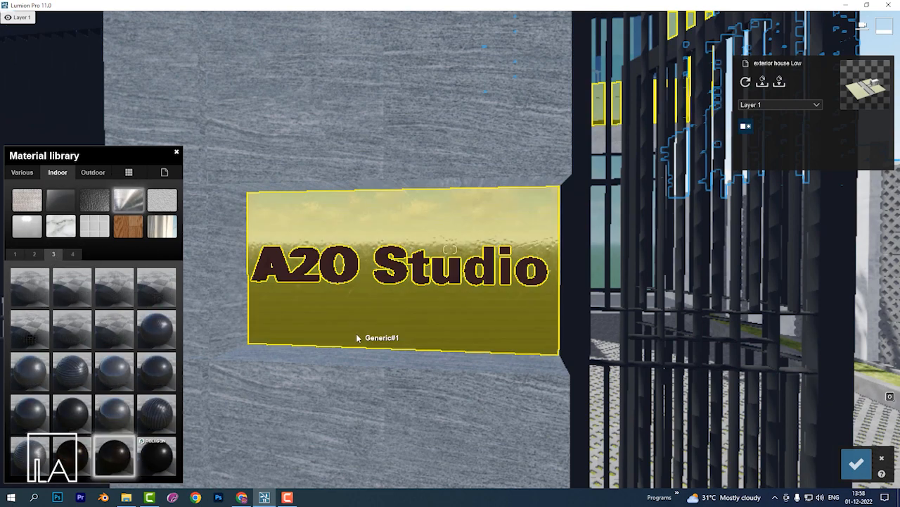
{"action": "left_click", "coordinate": [357, 338]}
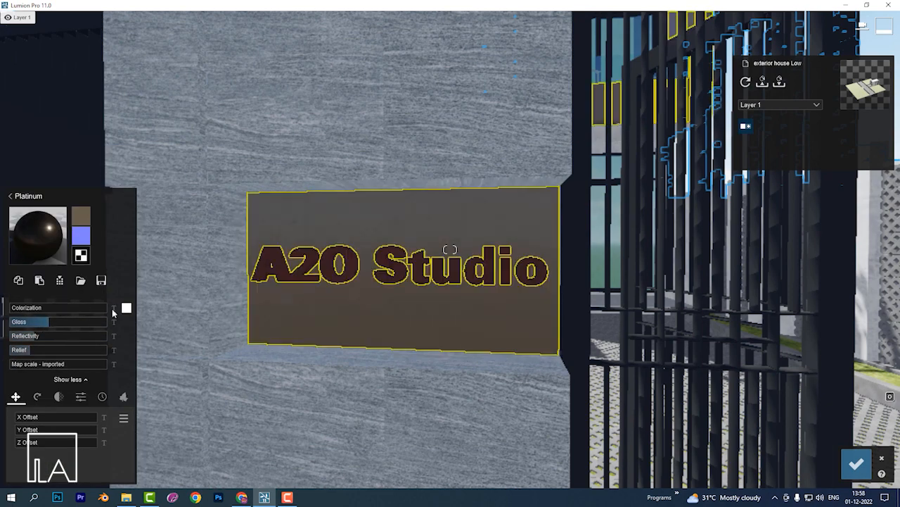
{"action": "left_click", "coordinate": [126, 308]}
{"action": "left_click", "coordinate": [142, 364]}
{"action": "left_click", "coordinate": [91, 308]}
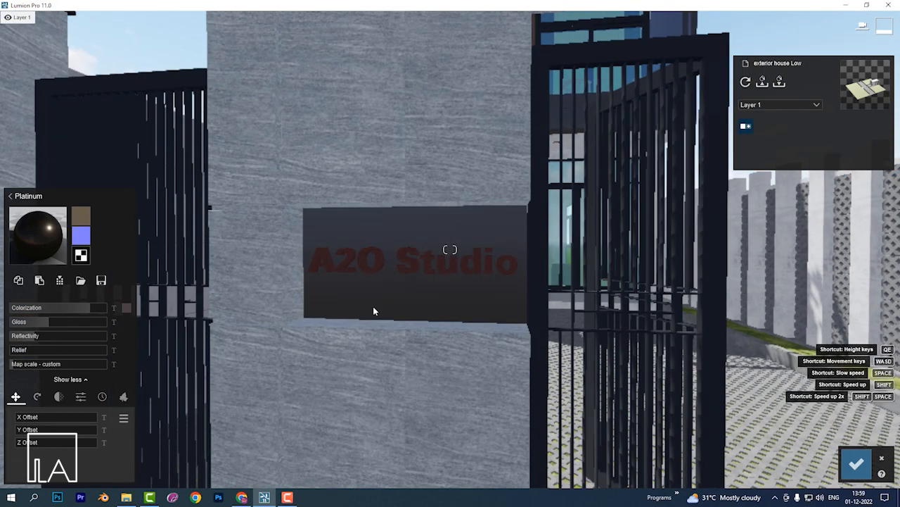
Try a gold metal on the A2O Studio lettering, replace it with the Copper material and save the material changes.
{"action": "left_click", "coordinate": [373, 306]}
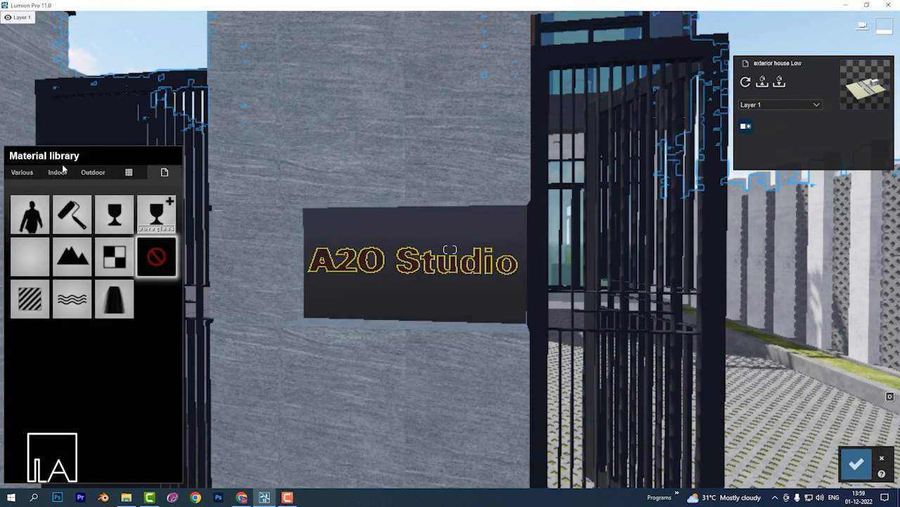
{"action": "left_click", "coordinate": [88, 238]}
{"action": "left_click", "coordinate": [34, 254]}
{"action": "left_click", "coordinate": [69, 458]}
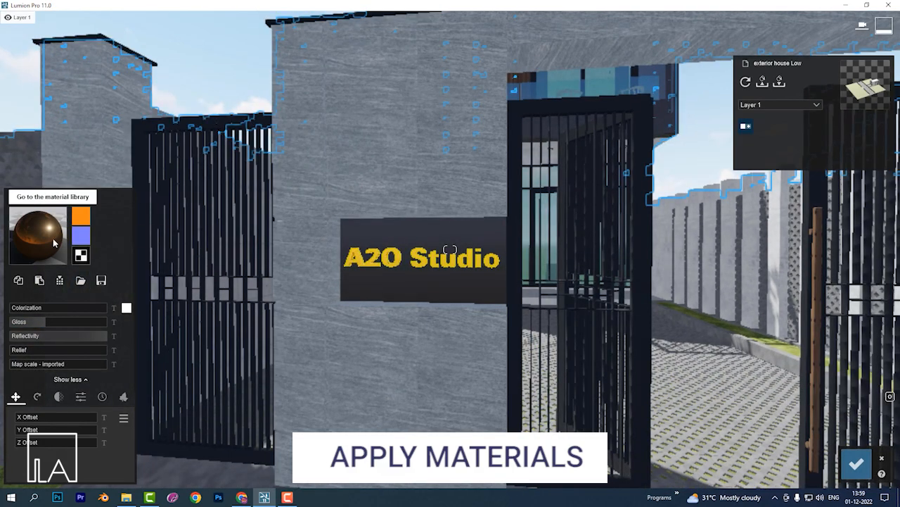
{"action": "left_click", "coordinate": [10, 195]}
{"action": "left_click", "coordinate": [34, 458]}
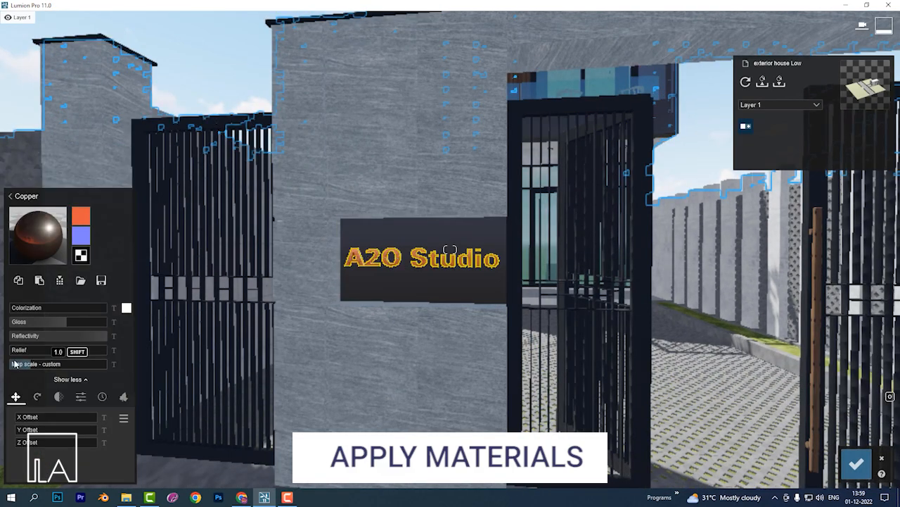
{"action": "left_click", "coordinate": [857, 463]}
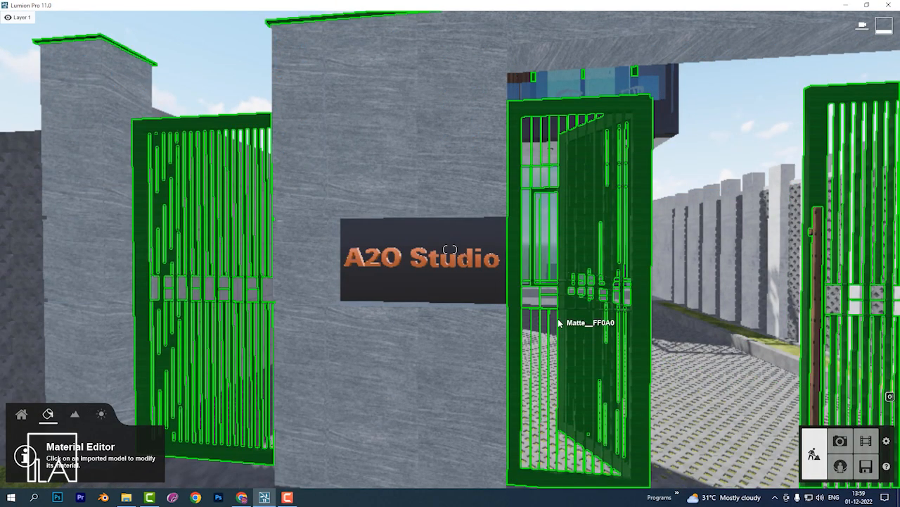
Fine-tune the surface properties of the gate wall's "wall new 1" material.
{"action": "left_click", "coordinate": [552, 316]}
{"action": "right_click_drag", "start_coordinate": [450, 249], "coordinate": [370, 239]}
{"action": "left_click", "coordinate": [373, 338]}
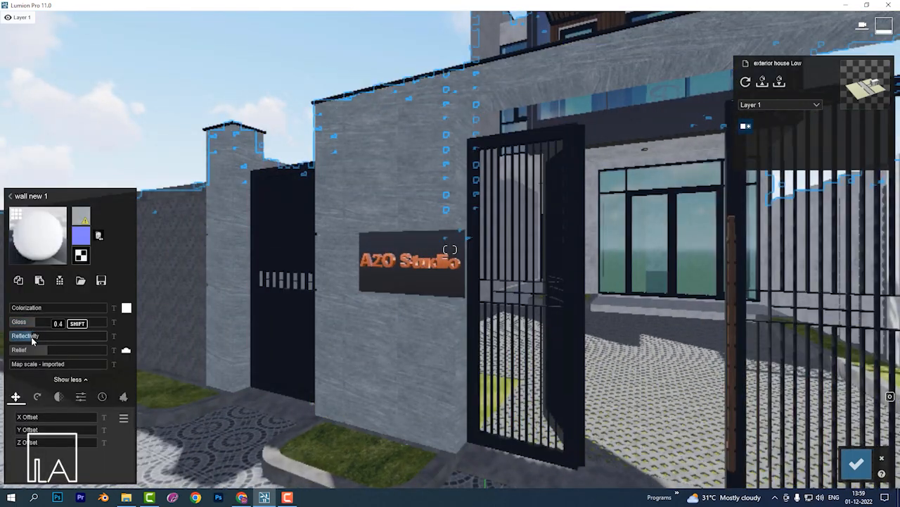
Apply the iron metal material from the indoor library to the gate bars and frames.
{"action": "key", "text": "w"}
{"action": "key", "text": "d"}
{"action": "left_click", "coordinate": [394, 264]}
{"action": "left_click", "coordinate": [58, 173]}
{"action": "left_click", "coordinate": [128, 200]}
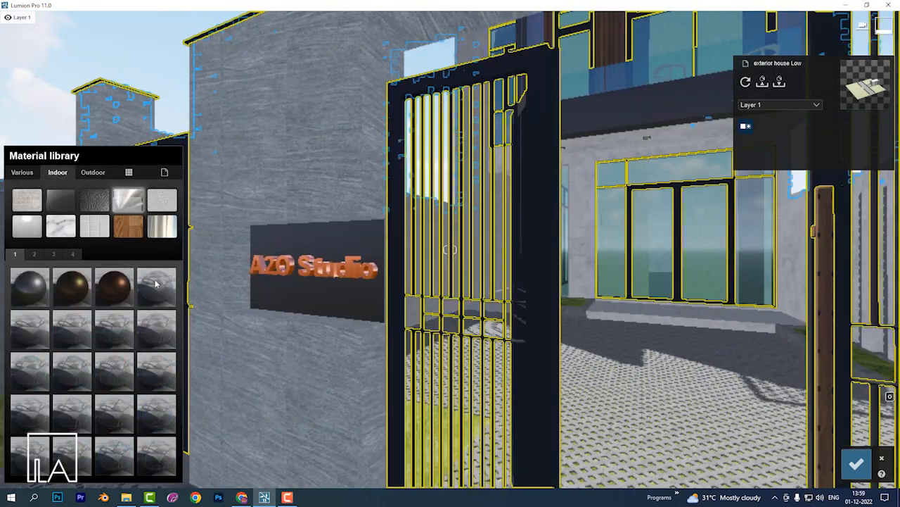
{"action": "left_click", "coordinate": [34, 254]}
{"action": "left_click", "coordinate": [116, 414]}
{"action": "left_click", "coordinate": [395, 303]}
Adjust the iron material's gloss, reflectivity and relief, tint it strongly near black and save the material changes.
{"action": "left_click", "coordinate": [24, 337]}
{"action": "left_click", "coordinate": [24, 323]}
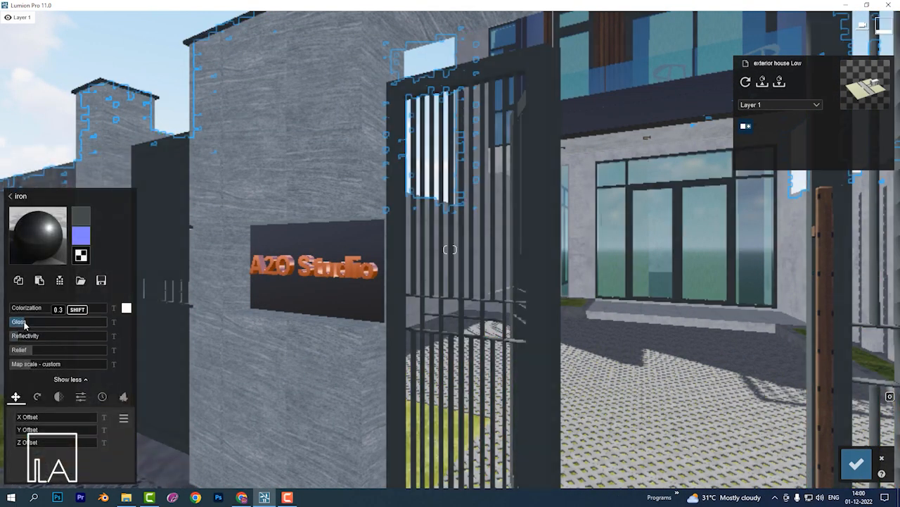
{"action": "left_click", "coordinate": [16, 351]}
{"action": "left_click_drag", "start_coordinate": [75, 310], "coordinate": [102, 309]}
{"action": "left_click", "coordinate": [127, 308]}
{"action": "left_click", "coordinate": [145, 371]}
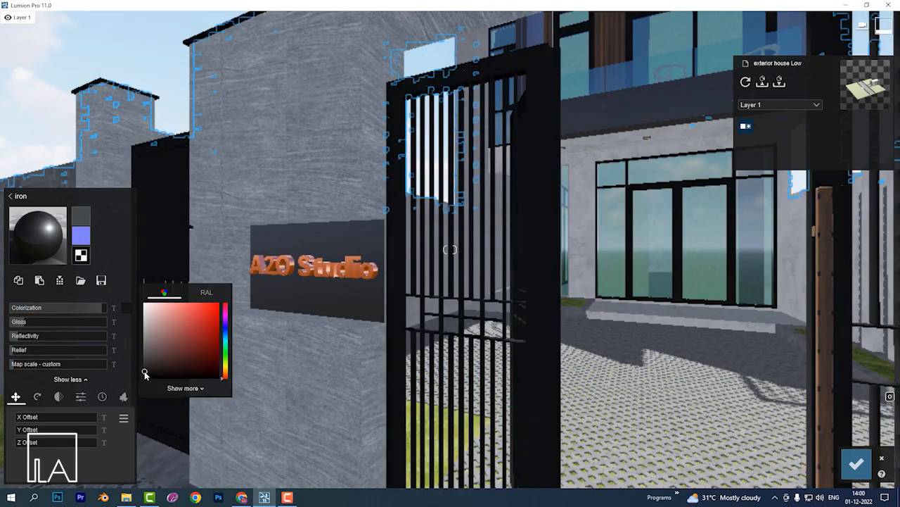
{"action": "right_click_drag", "start_coordinate": [446, 256], "coordinate": [495, 258]}
{"action": "left_click", "coordinate": [855, 464]}
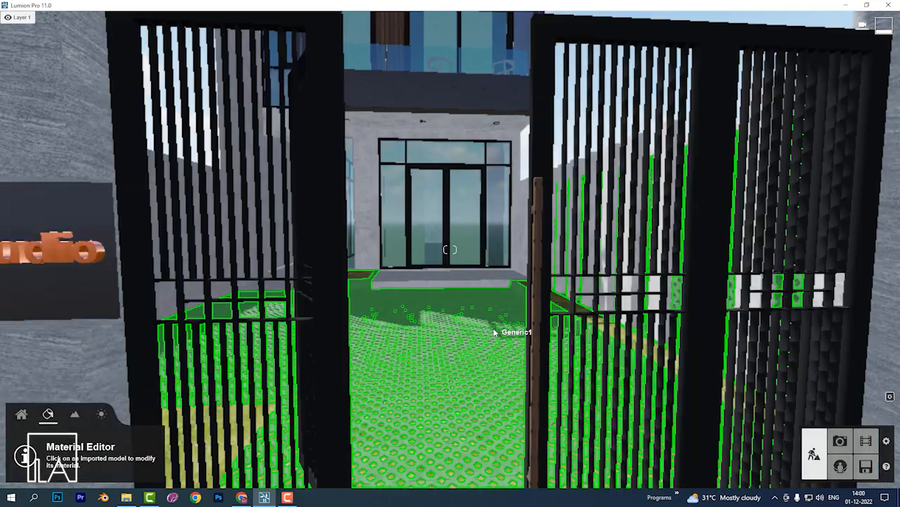
Apply the outdoor Polii Wood Fine 022 3k material to the gate's long handle and give it a slight black tint.
{"action": "left_click", "coordinate": [538, 243]}
{"action": "left_click", "coordinate": [94, 174]}
{"action": "left_click", "coordinate": [91, 226]}
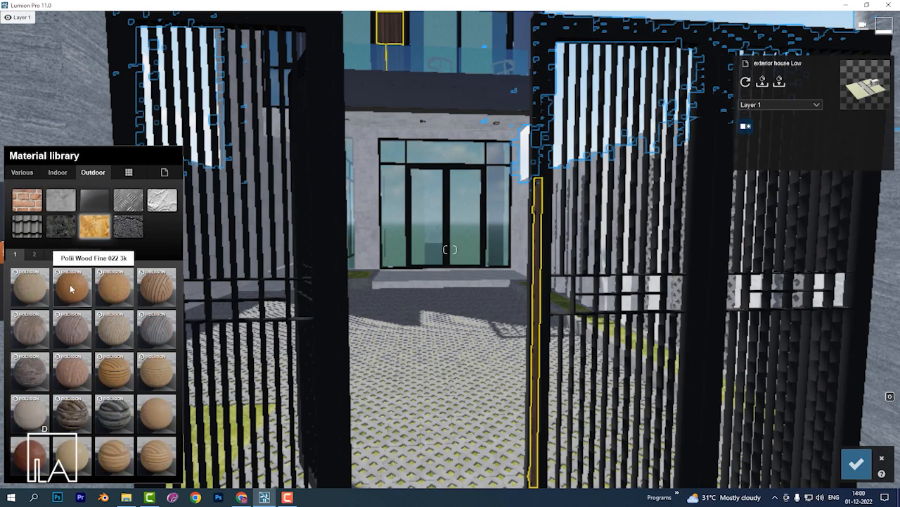
{"action": "left_click", "coordinate": [73, 288]}
{"action": "left_click", "coordinate": [537, 311]}
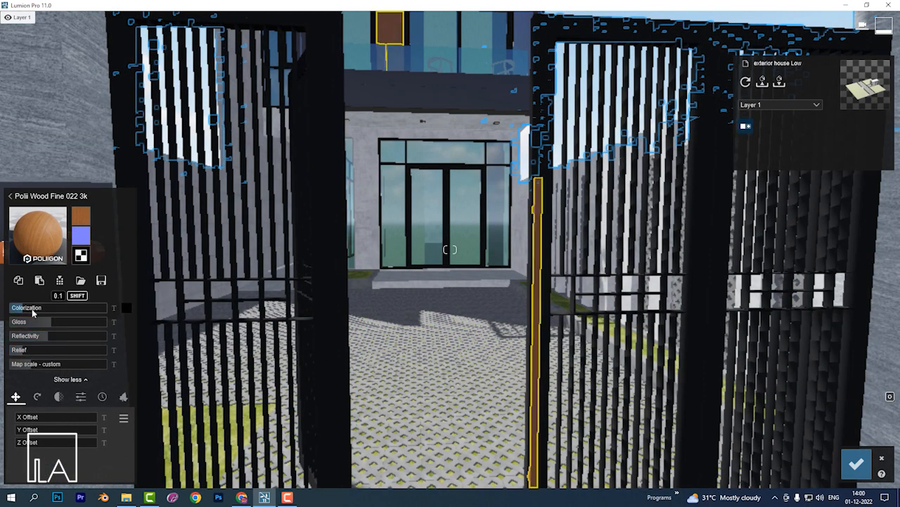
Apply a grey outdoor concrete material to the driveway paving behind the gate.
{"action": "right_click_drag", "start_coordinate": [514, 289], "coordinate": [495, 282]}
{"action": "left_click", "coordinate": [426, 409]}
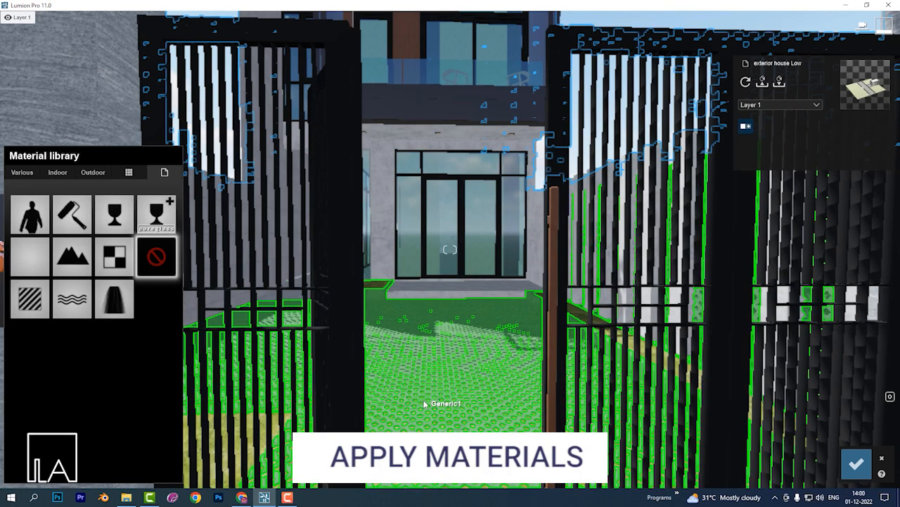
{"action": "left_click", "coordinate": [93, 172]}
{"action": "left_click", "coordinate": [66, 199]}
{"action": "left_click", "coordinate": [113, 454]}
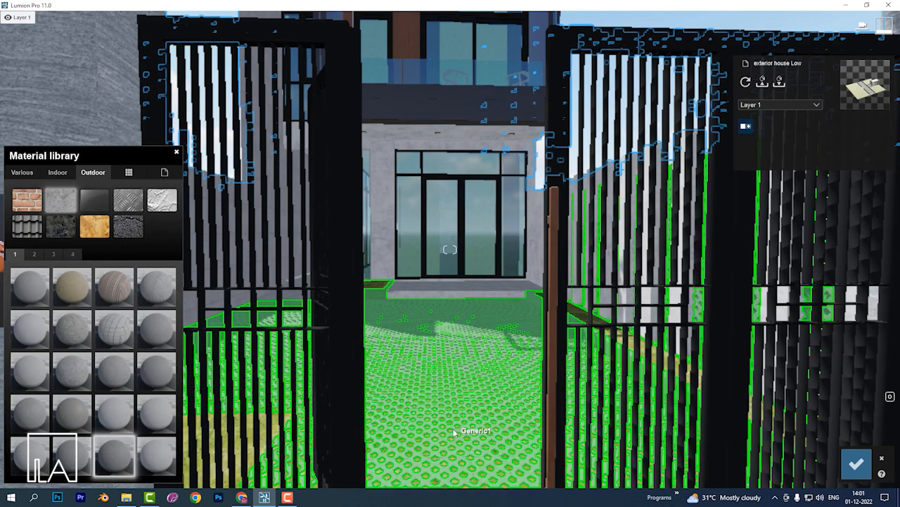
{"action": "left_click", "coordinate": [452, 428]}
Lower the driveway concrete's relief and gloss, and darken it with a near-black colorization.
{"action": "left_click_drag", "start_coordinate": [42, 352], "coordinate": [34, 351]}
{"action": "left_click", "coordinate": [126, 308]}
{"action": "left_click_drag", "start_coordinate": [54, 322], "coordinate": [30, 309]}
{"action": "left_click", "coordinate": [143, 366]}
Copy the iron material's settings from the gate.
{"action": "left_click", "coordinate": [284, 280]}
{"action": "left_click", "coordinate": [19, 280]}
{"action": "key", "text": "w"}
{"action": "right_click_drag", "start_coordinate": [394, 288], "coordinate": [383, 238]}
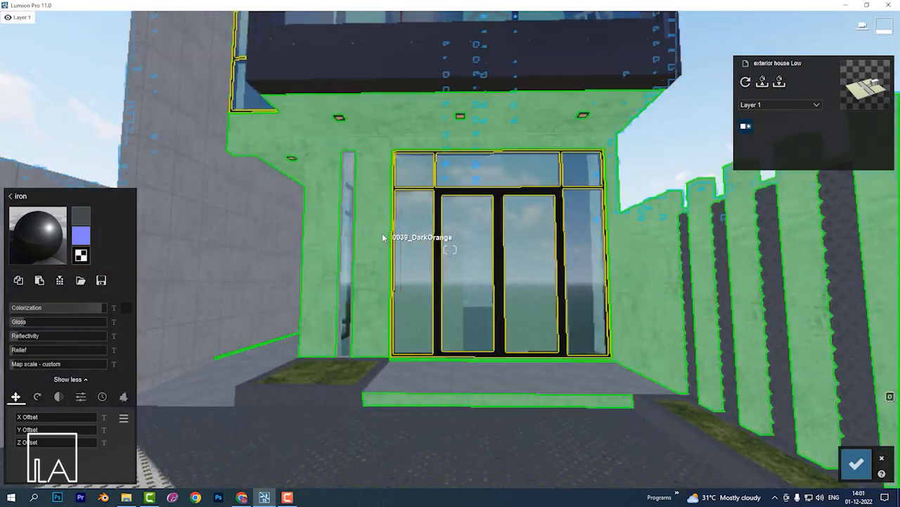
Give the house's window and door panes Interior Volume Glass 001 with a grey tint and save the material changes.
{"action": "left_click", "coordinate": [414, 246]}
{"action": "left_click", "coordinate": [16, 345]}
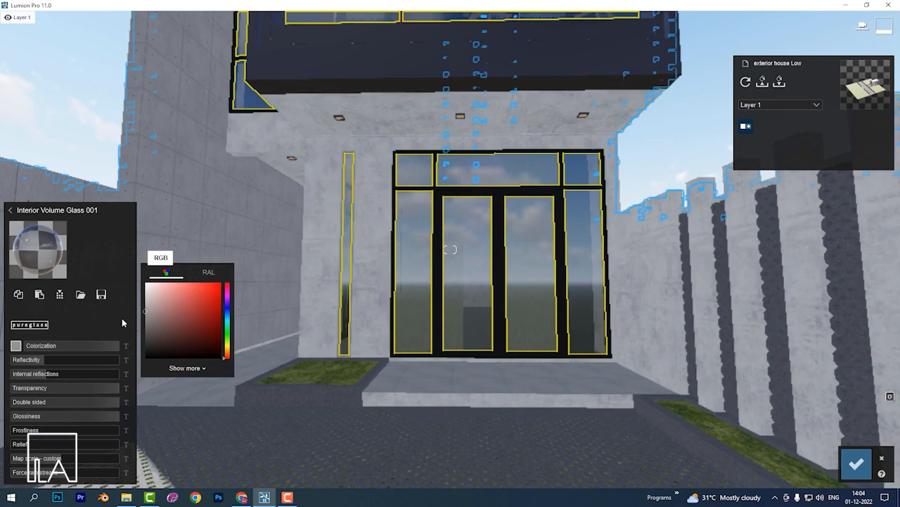
{"action": "left_click", "coordinate": [856, 464]}
Apply the Standard material to the light concrete entrance walls and ceiling, with gloss and reflectivity reduced to nearly zero.
{"action": "right_click_drag", "start_coordinate": [667, 259], "coordinate": [762, 302]}
{"action": "left_click", "coordinate": [762, 301]}
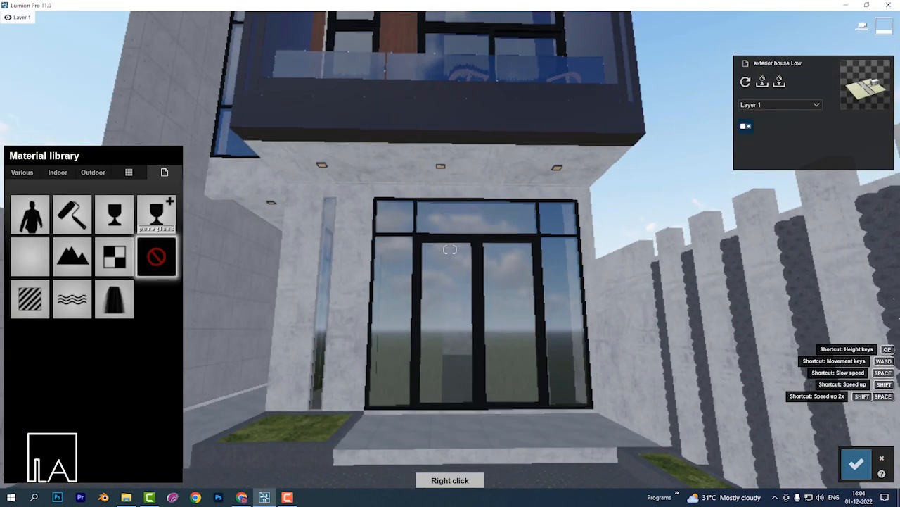
{"action": "right_click_drag", "start_coordinate": [296, 214], "coordinate": [293, 221]}
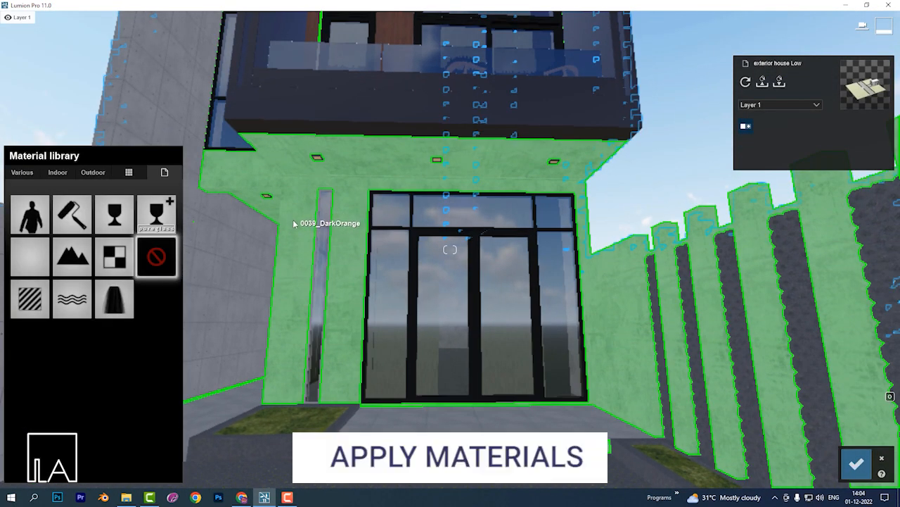
{"action": "left_click", "coordinate": [294, 223]}
{"action": "left_click", "coordinate": [30, 299]}
{"action": "left_click_drag", "start_coordinate": [50, 322], "coordinate": [16, 322]}
{"action": "left_click_drag", "start_coordinate": [49, 336], "coordinate": [17, 335]}
Save the entrance wall material as a custom material named "wall new 2".
{"action": "left_click", "coordinate": [59, 280]}
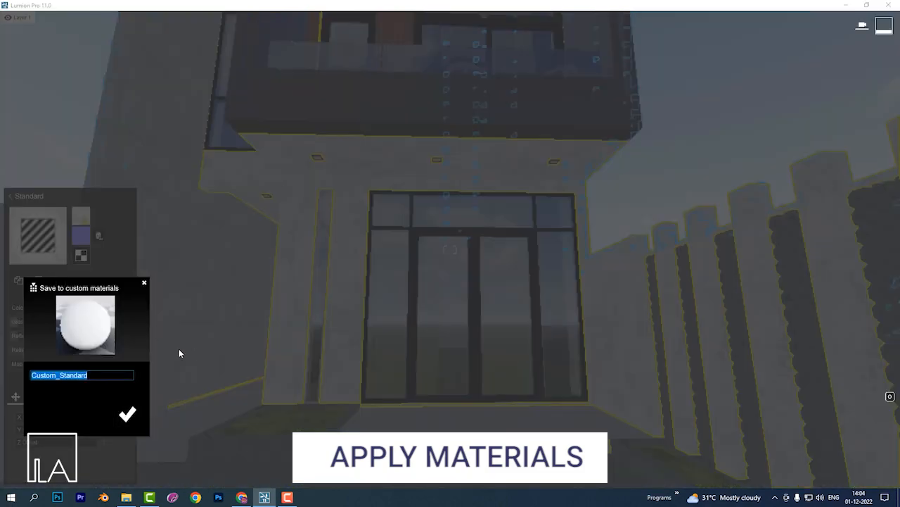
{"action": "type", "text": "wall new 2"}
{"action": "left_click", "coordinate": [130, 416]}
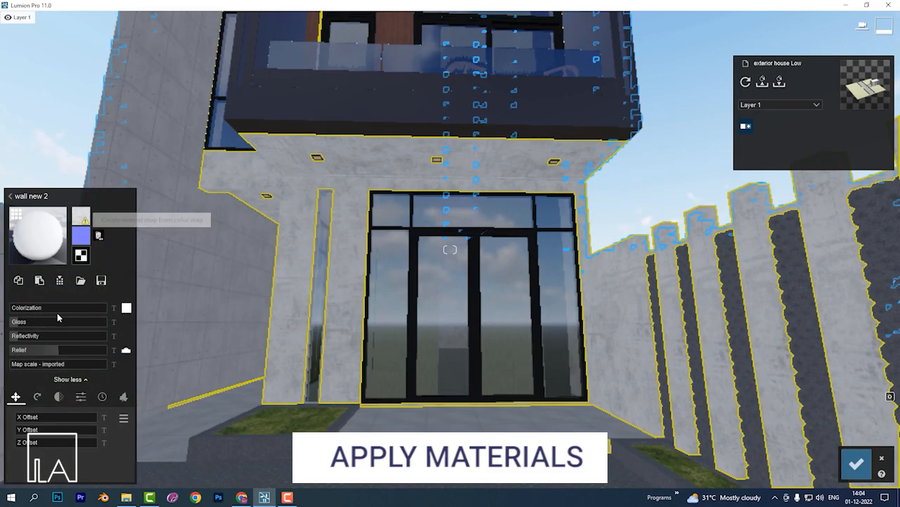
Replace the tall side wall's material with the dark outdoor concrete Concrete 027 1024.
{"action": "left_click", "coordinate": [179, 232]}
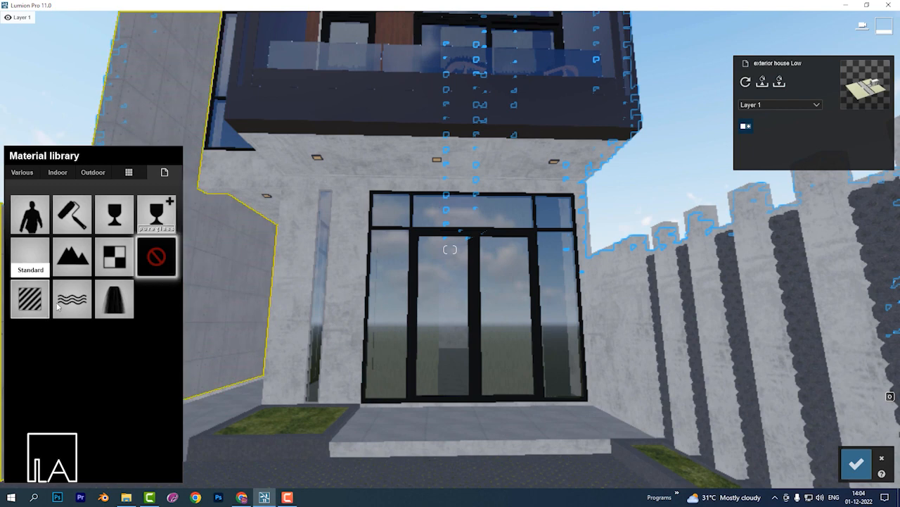
{"action": "left_click", "coordinate": [36, 306]}
{"action": "left_click", "coordinate": [46, 239]}
{"action": "left_click", "coordinate": [93, 172]}
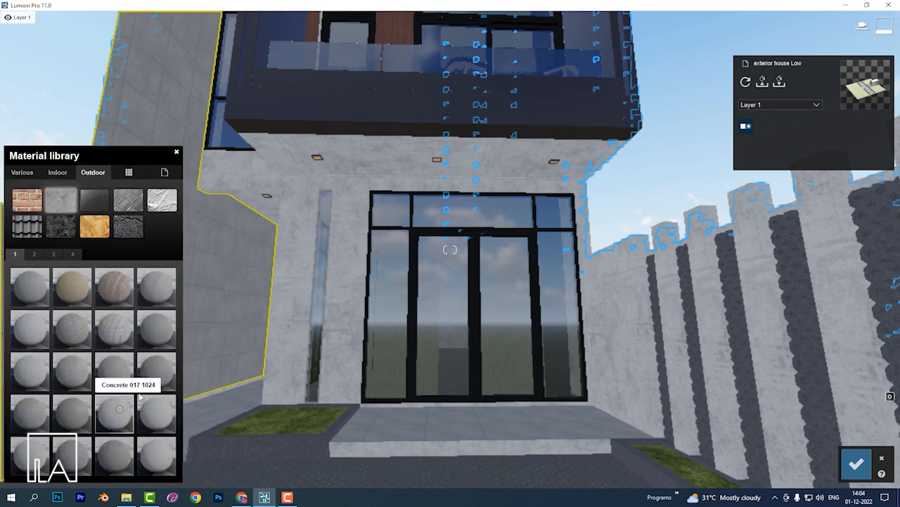
{"action": "left_click", "coordinate": [147, 369]}
{"action": "left_click", "coordinate": [34, 254]}
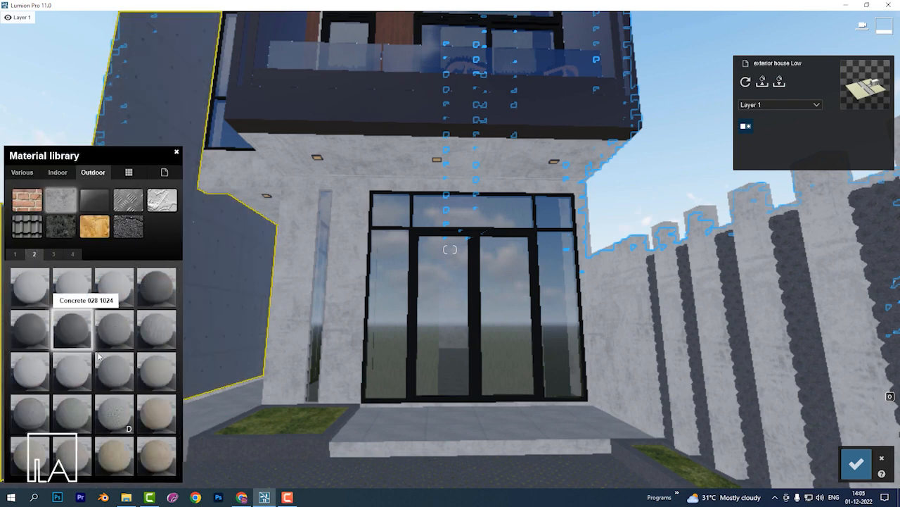
{"action": "left_click", "coordinate": [29, 325]}
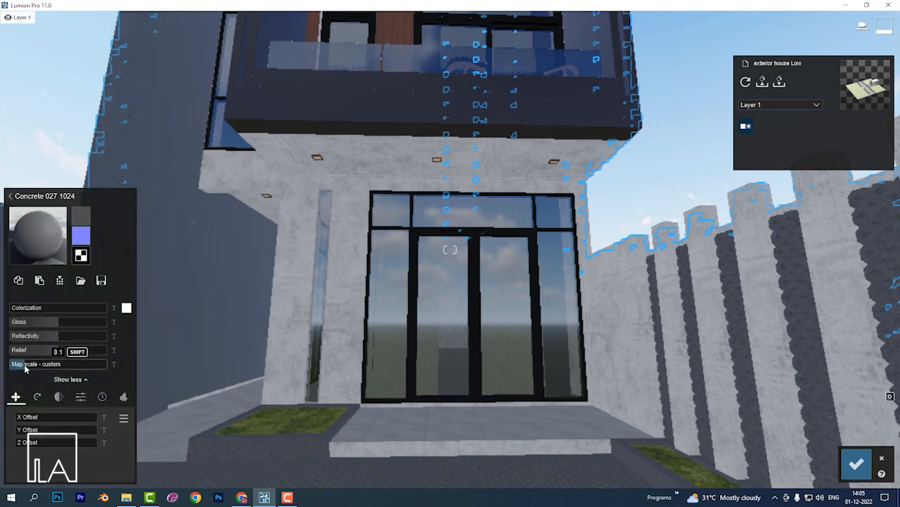
Reduce the side wall concrete's reflectivity, gloss and relief, with gloss at 0.4, and tint it slightly with dark grey-brown.
{"action": "left_click", "coordinate": [32, 338]}
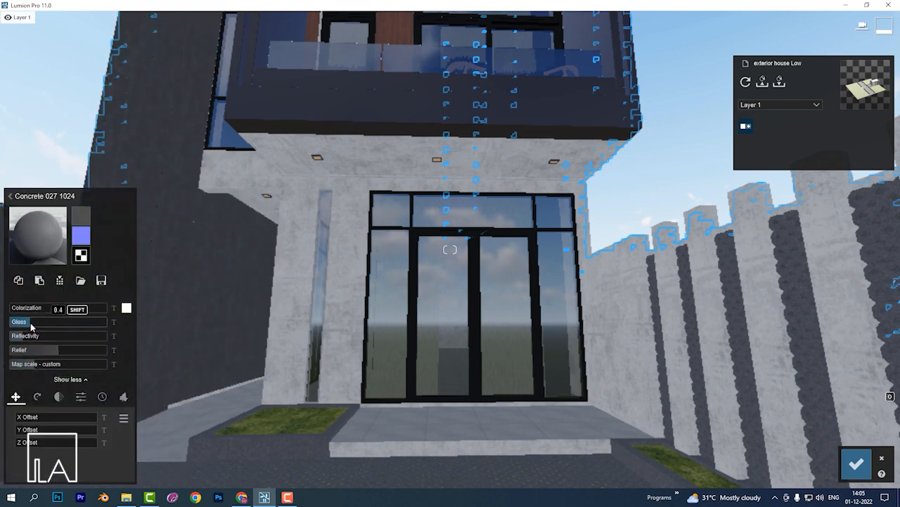
{"action": "left_click", "coordinate": [126, 308]}
{"action": "left_click", "coordinate": [153, 352]}
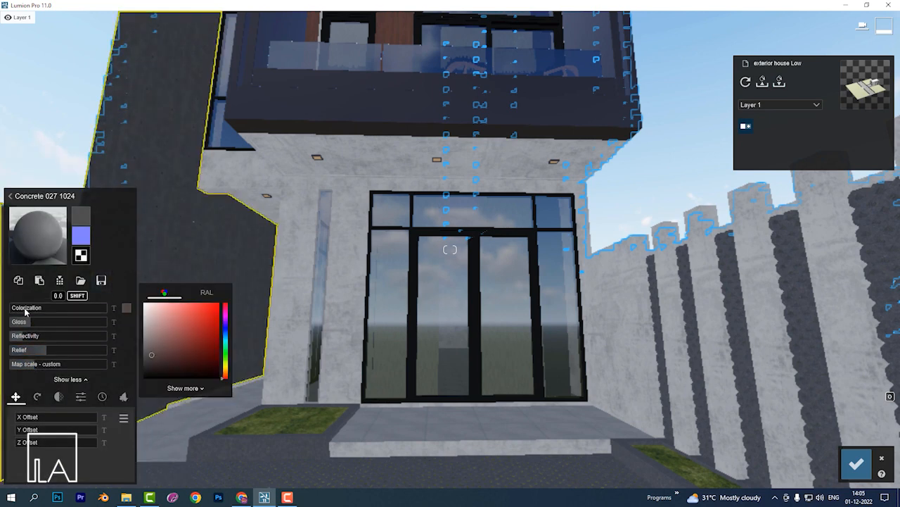
{"action": "left_click_drag", "start_coordinate": [25, 309], "coordinate": [29, 313]}
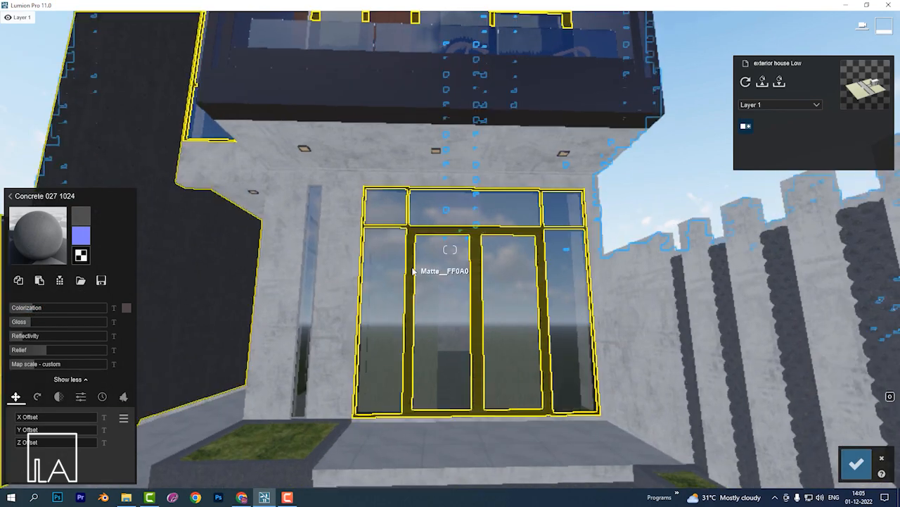
Apply the Standard material to the recessed square light panels in the entrance ceiling.
{"action": "left_click", "coordinate": [196, 295]}
{"action": "key", "text": "w"}
{"action": "right_click_drag", "start_coordinate": [306, 327], "coordinate": [332, 296]}
{"action": "left_click", "coordinate": [482, 188]}
{"action": "left_click", "coordinate": [32, 266]}
{"action": "left_click", "coordinate": [474, 196]}
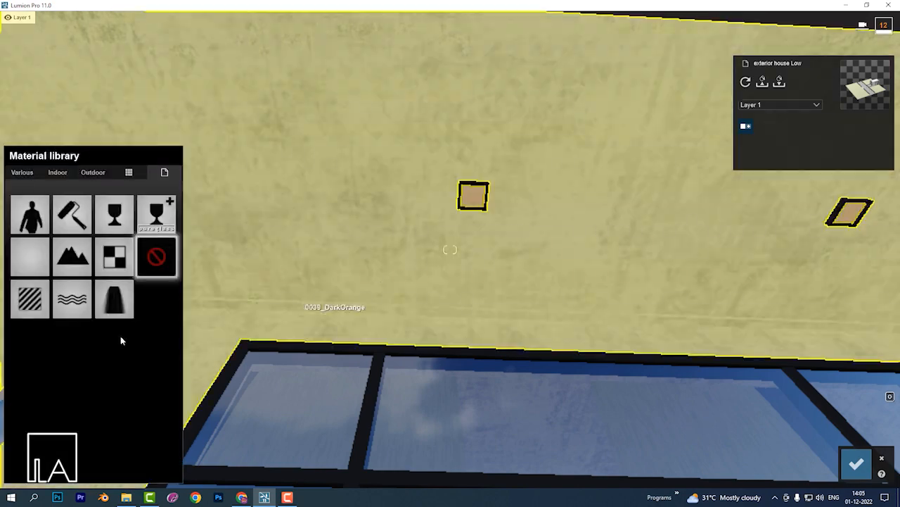
{"action": "left_click", "coordinate": [31, 298]}
Give the ceiling light panels a white colorization and lower their gloss and reflectivity.
{"action": "left_click", "coordinate": [126, 308]}
{"action": "left_click", "coordinate": [147, 303]}
{"action": "left_click_drag", "start_coordinate": [56, 323], "coordinate": [17, 324]}
{"action": "left_click_drag", "start_coordinate": [55, 337], "coordinate": [27, 341]}
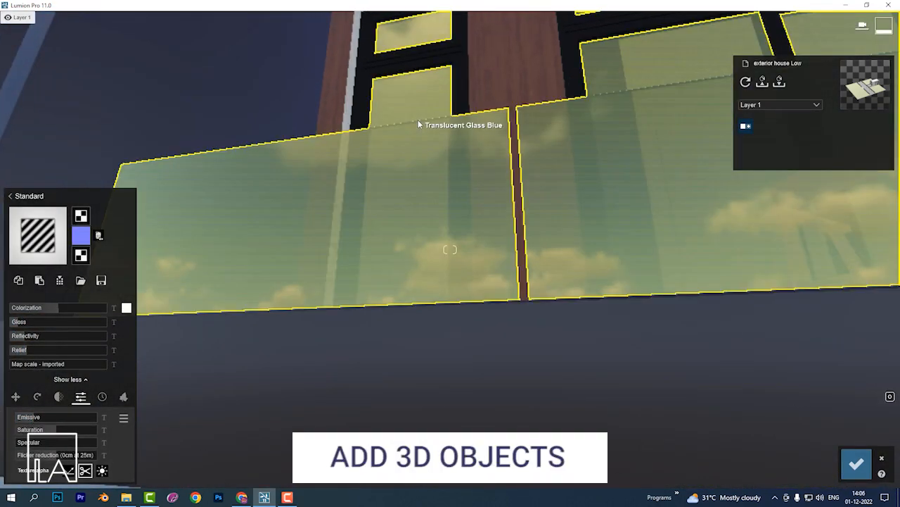
Fine-tune the Platinum material on the balcony's dark surround with lower reflectivity and gloss.
{"action": "right_click_drag", "start_coordinate": [418, 119], "coordinate": [463, 269]}
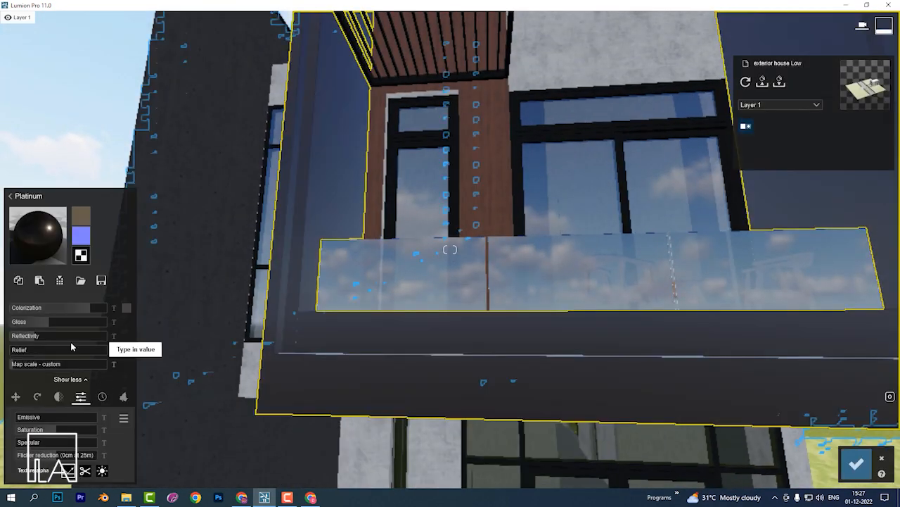
{"action": "left_click_drag", "start_coordinate": [33, 337], "coordinate": [26, 337]}
{"action": "left_click_drag", "start_coordinate": [29, 324], "coordinate": [35, 323]}
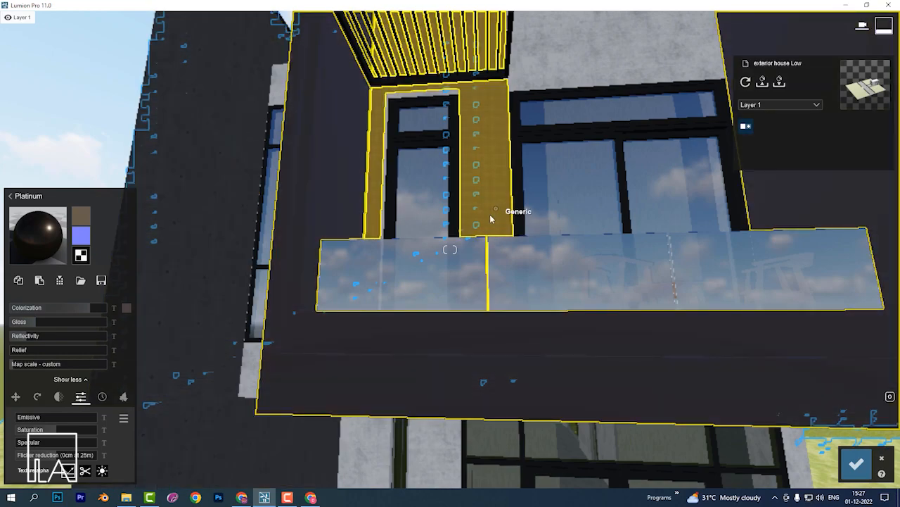
Apply Polii Wood Flooring 06 3k to the wood cladding behind the balcony pergola and reduce its reflectivity to about 0.4.
{"action": "left_click", "coordinate": [490, 218]}
{"action": "right_click_drag", "start_coordinate": [400, 305], "coordinate": [377, 306]}
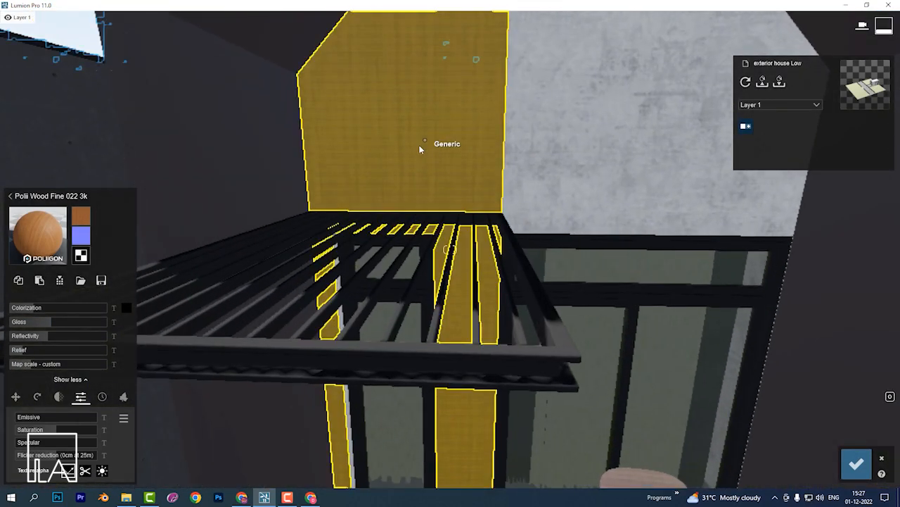
{"action": "left_click", "coordinate": [422, 145]}
{"action": "left_click", "coordinate": [92, 237]}
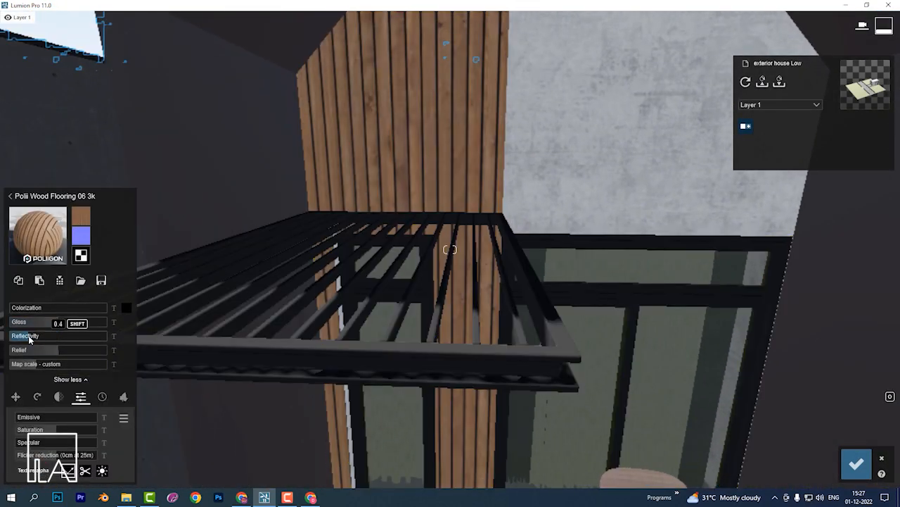
{"action": "right_click_drag", "start_coordinate": [430, 211], "coordinate": [452, 196]}
{"action": "left_click", "coordinate": [461, 285]}
{"action": "left_click", "coordinate": [481, 226]}
{"action": "right_click_drag", "start_coordinate": [468, 255], "coordinate": [399, 267]}
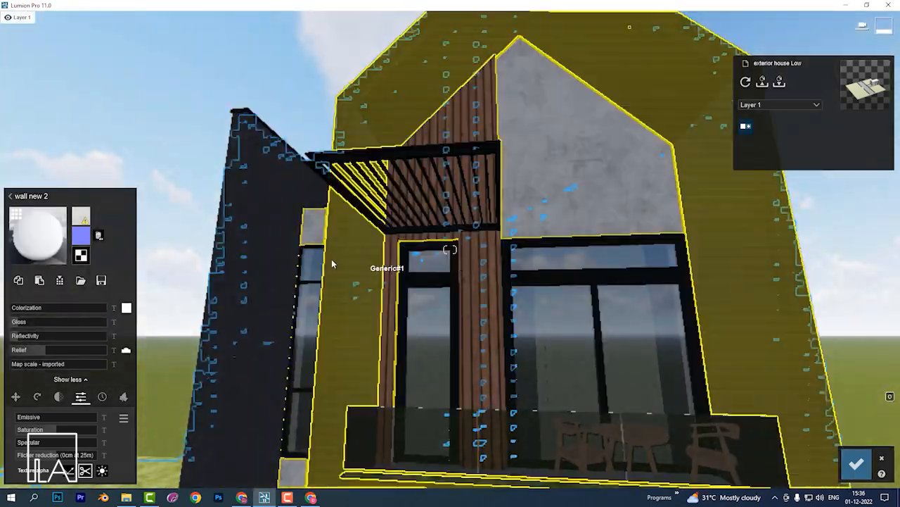
Inspect the materials on the facade, balcony, driveway grass and street frontage.
{"action": "right_click_drag", "start_coordinate": [331, 259], "coordinate": [366, 310]}
{"action": "left_click", "coordinate": [352, 251]}
{"action": "scroll", "coordinate": [352, 251], "scroll_direction": "down", "scroll_amount": 5}
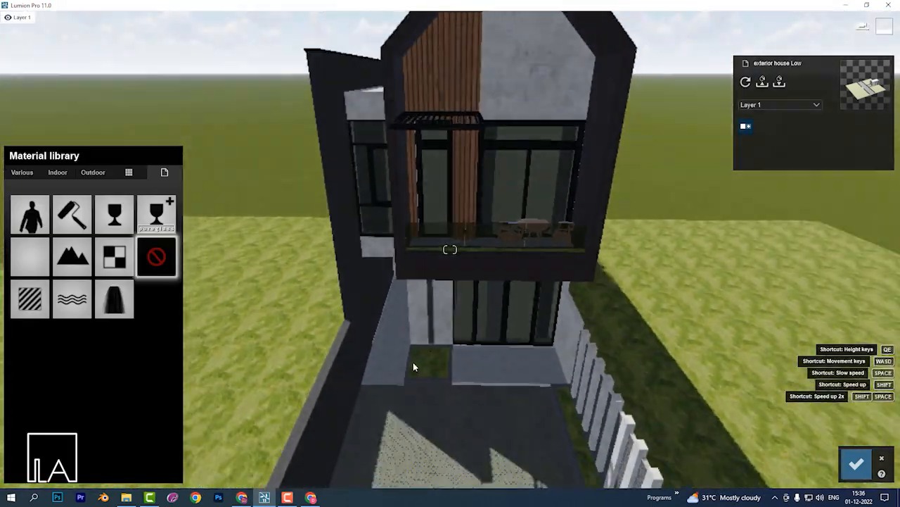
{"action": "scroll", "coordinate": [422, 345], "scroll_direction": "up", "scroll_amount": 4}
{"action": "right_click_drag", "start_coordinate": [415, 365], "coordinate": [423, 335]}
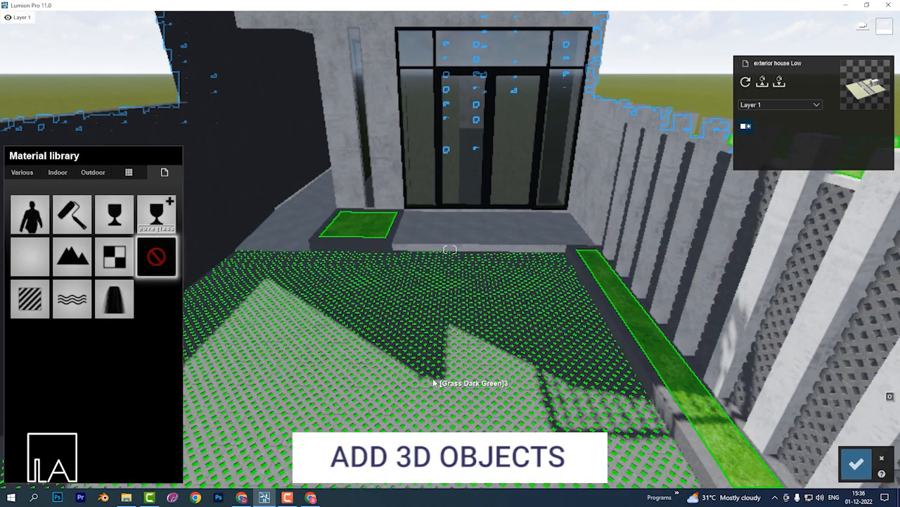
{"action": "scroll", "coordinate": [428, 307], "scroll_direction": "down", "scroll_amount": 10}
{"action": "right_click_drag", "start_coordinate": [428, 307], "coordinate": [419, 364]}
{"action": "scroll", "coordinate": [392, 324], "scroll_direction": "down", "scroll_amount": 5}
{"action": "scroll", "coordinate": [423, 337], "scroll_direction": "down", "scroll_amount": 3}
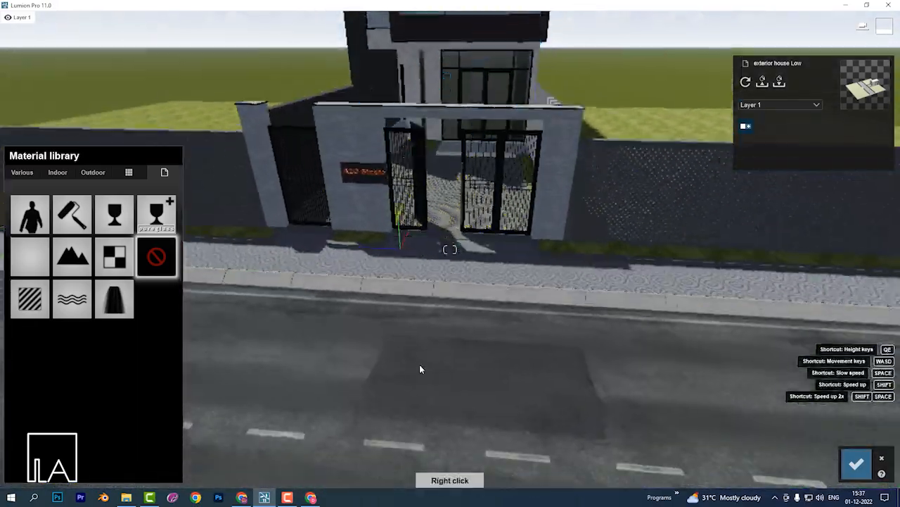
Apply the Standard material to the patterned sidewalk paving and save it as a custom material named Floor.
{"action": "left_click", "coordinate": [366, 263]}
{"action": "left_click", "coordinate": [29, 300]}
{"action": "left_click", "coordinate": [101, 281]}
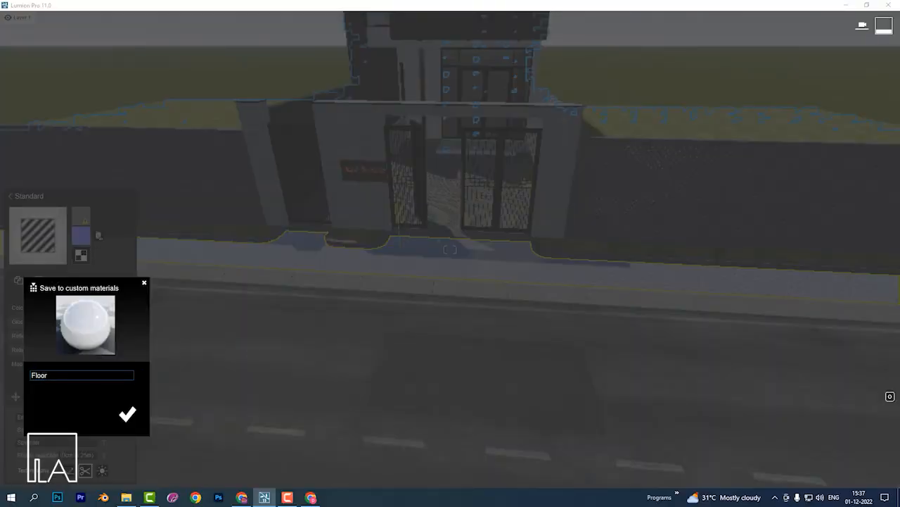
{"action": "left_click", "coordinate": [127, 414]}
Apply the Standard material to the asphalt road and save it as a custom material named Road.
{"action": "left_click", "coordinate": [38, 236]}
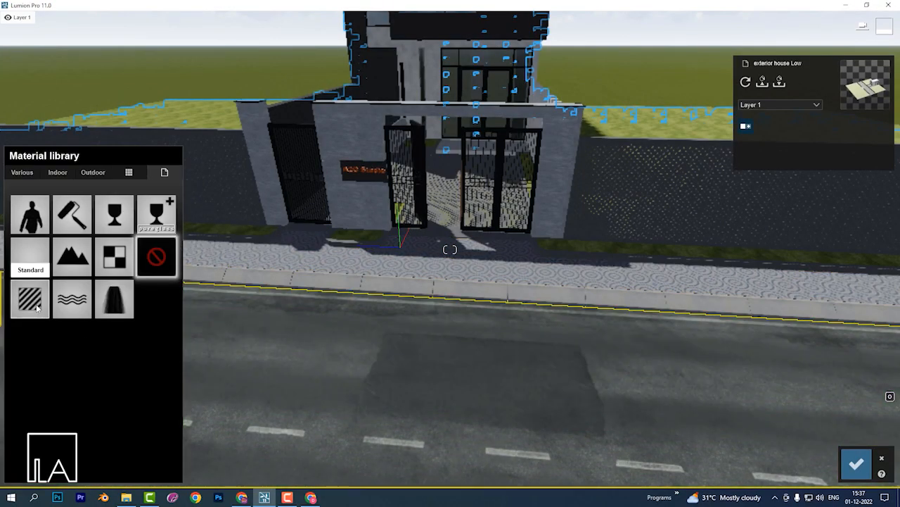
{"action": "left_click", "coordinate": [33, 255]}
{"action": "left_click", "coordinate": [101, 280]}
{"action": "type", "text": "Road"}
{"action": "key", "text": "Return"}
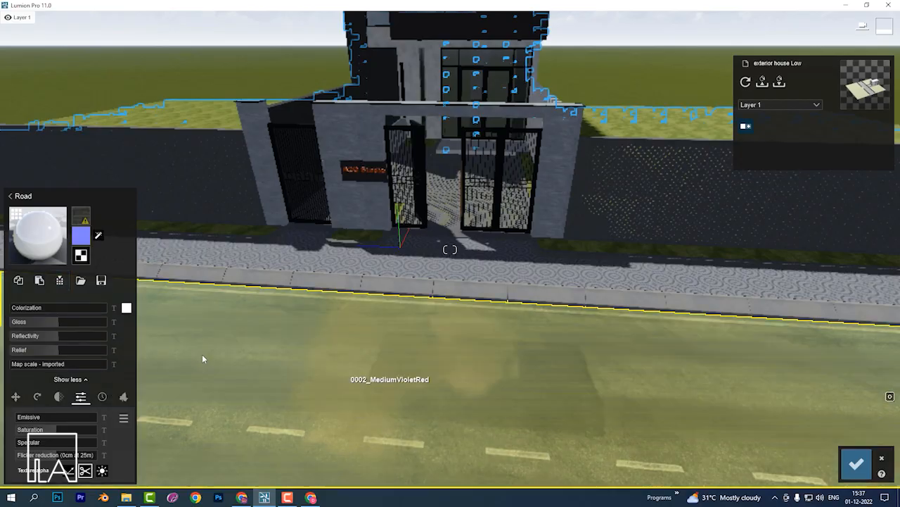
Lower the road material's gloss and reflectivity and raise its relief strongly.
{"action": "left_click_drag", "start_coordinate": [56, 351], "coordinate": [31, 322]}
{"action": "left_click_drag", "start_coordinate": [29, 350], "coordinate": [64, 351]}
{"action": "scroll", "coordinate": [296, 296], "scroll_direction": "down", "scroll_amount": 3}
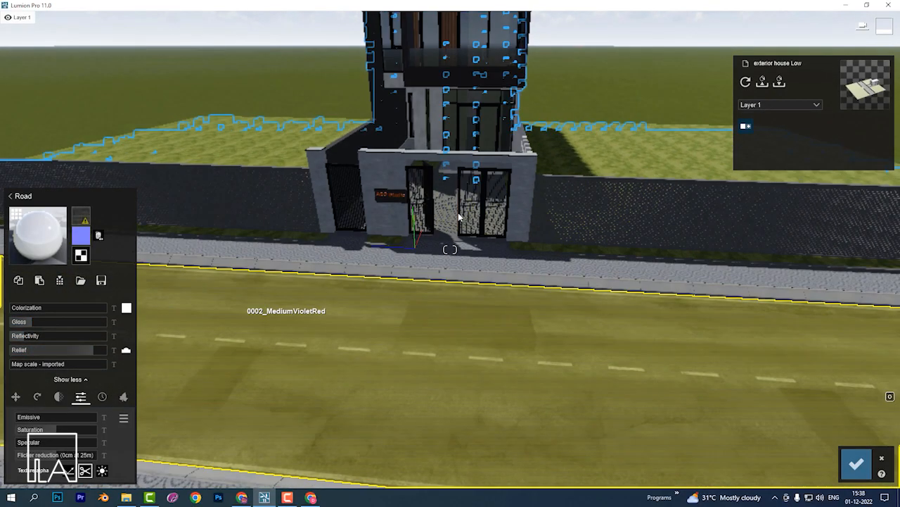
Apply the Standard material to the road kerbs and save it as a custom material named Platform.
{"action": "right_click_drag", "start_coordinate": [458, 213], "coordinate": [427, 330]}
{"action": "left_click", "coordinate": [427, 329]}
{"action": "left_click", "coordinate": [87, 174]}
{"action": "left_click", "coordinate": [164, 173]}
{"action": "left_click", "coordinate": [30, 299]}
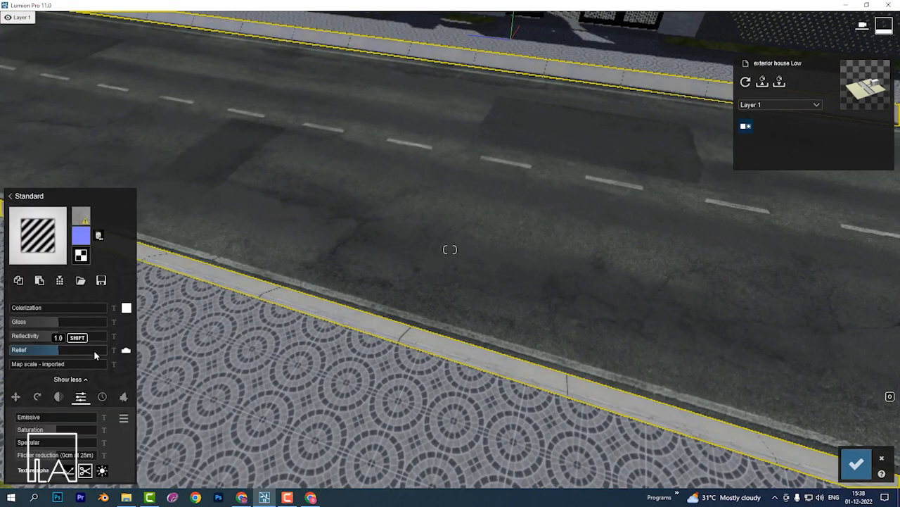
{"action": "left_click", "coordinate": [59, 280]}
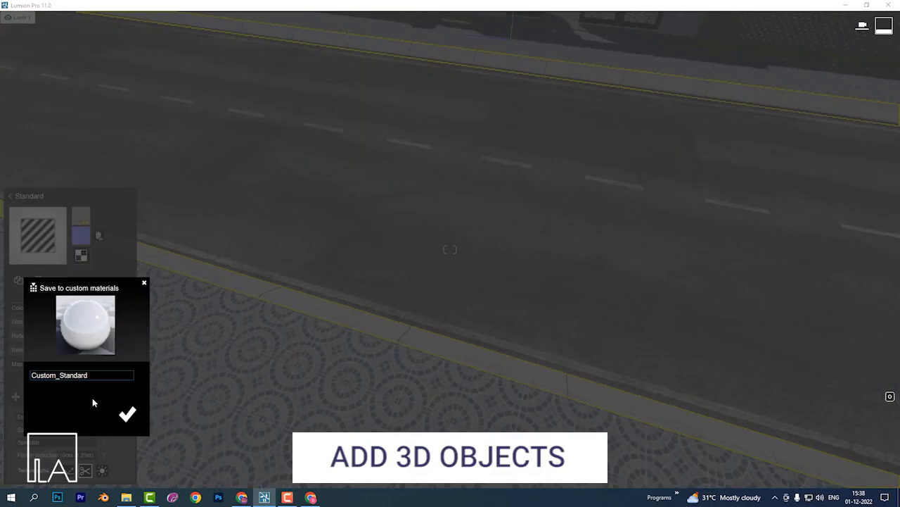
{"action": "left_click", "coordinate": [127, 413]}
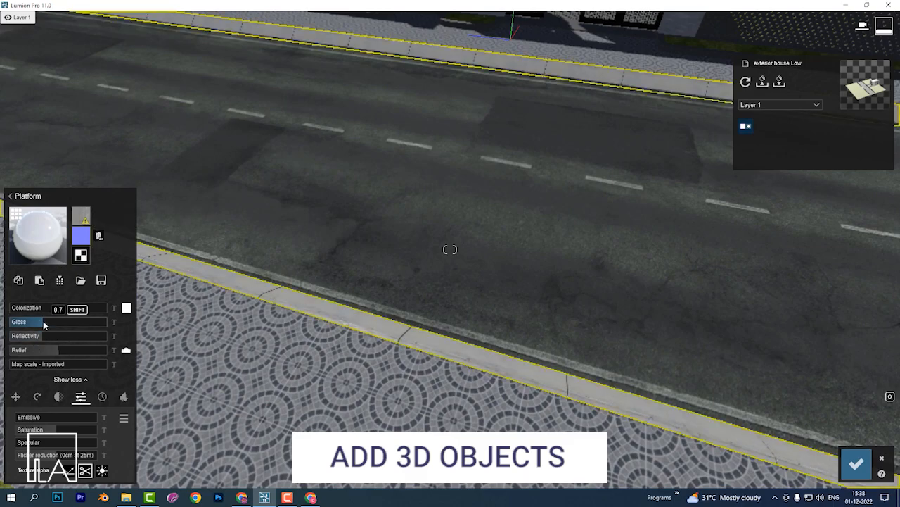
Increase the kerb material's relief, check the boundary wall's concrete, and save all material changes.
{"action": "left_click_drag", "start_coordinate": [59, 350], "coordinate": [81, 350]}
{"action": "scroll", "coordinate": [333, 287], "scroll_direction": "down", "scroll_amount": 10}
{"action": "left_click", "coordinate": [375, 104]}
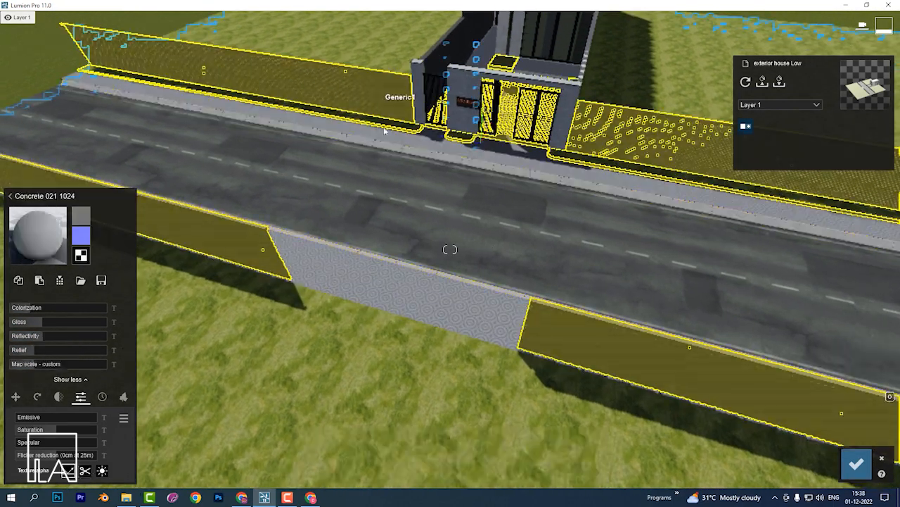
{"action": "scroll", "coordinate": [385, 131], "scroll_direction": "up", "scroll_amount": 5}
{"action": "left_click", "coordinate": [856, 464]}
Rename Layer 1 as Villa.
{"action": "right_click_drag", "start_coordinate": [456, 335], "coordinate": [498, 296]}
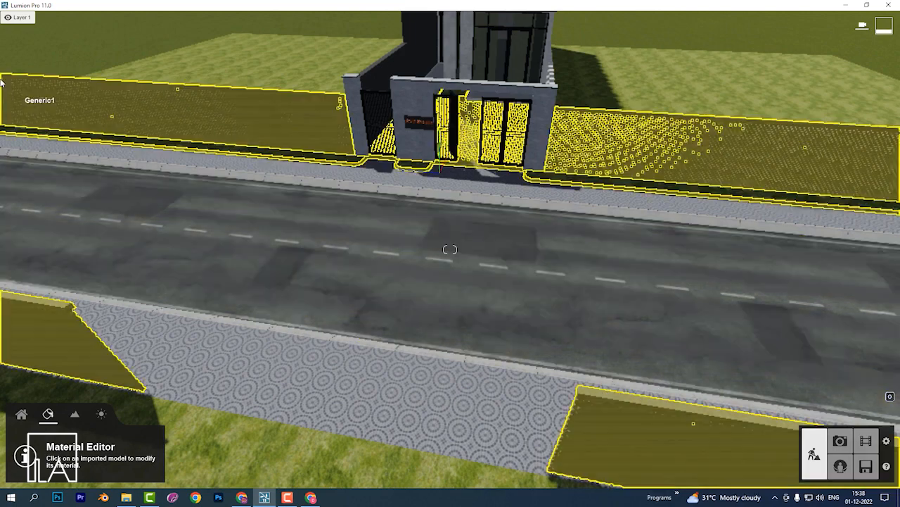
{"action": "double_click", "coordinate": [21, 17]}
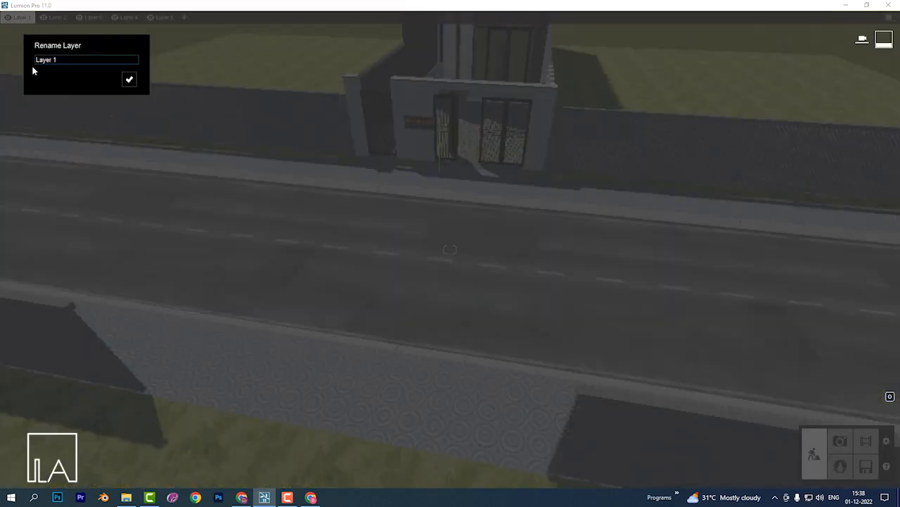
{"action": "type", "text": "Villa"}
{"action": "key", "text": "Return"}
Make Layer 2 the active layer and rename it Nature.
{"action": "left_click", "coordinate": [50, 17]}
{"action": "left_click", "coordinate": [51, 17]}
{"action": "left_click_drag", "start_coordinate": [77, 59], "coordinate": [1, 58]}
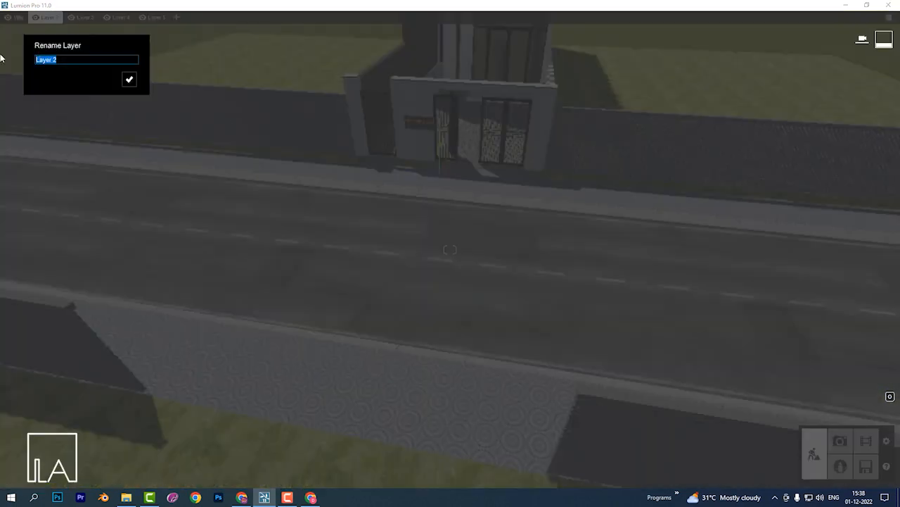
{"action": "key", "text": "Return"}
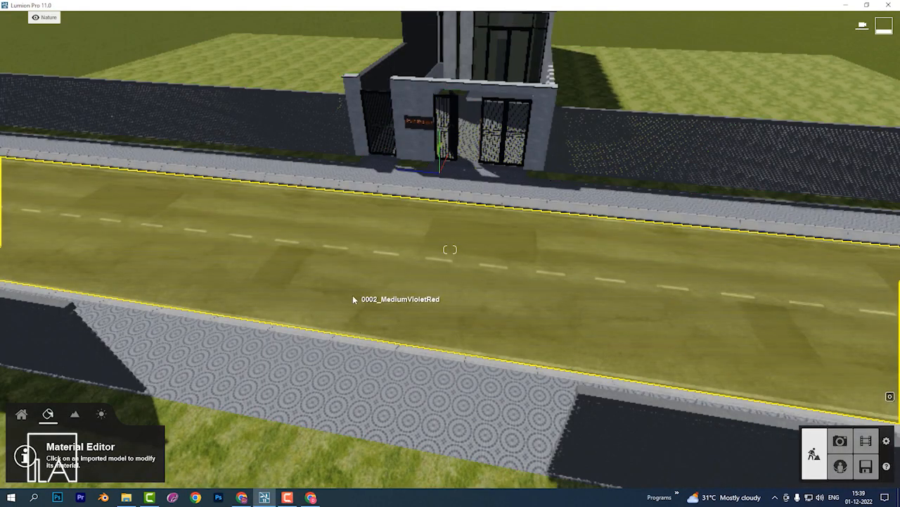
Search the nature object library for "coconut" to find a palm for planting near the front wall.
{"action": "key", "text": "shift+w"}
{"action": "right_click_drag", "start_coordinate": [352, 295], "coordinate": [509, 218], "text": "shift"}
{"action": "key", "text": "shift+w"}
{"action": "left_click", "coordinate": [21, 414]}
{"action": "left_click", "coordinate": [73, 441]}
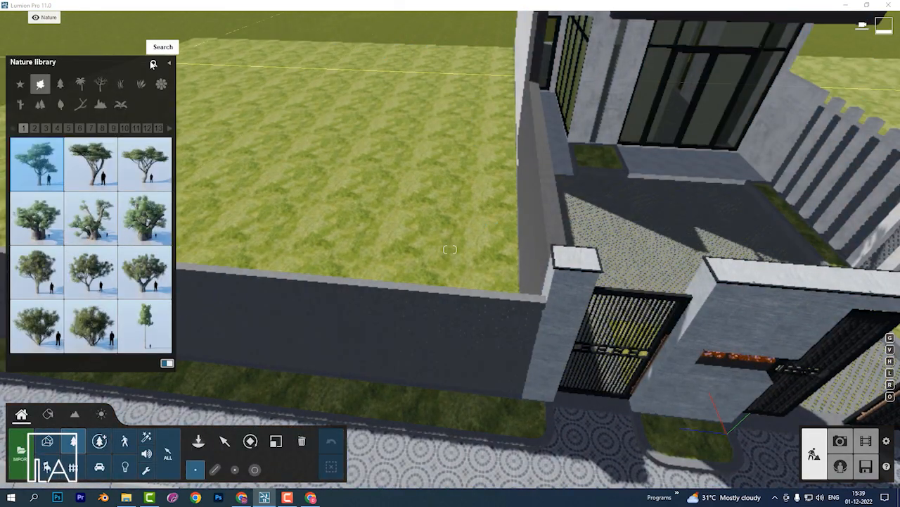
{"action": "left_click", "coordinate": [155, 63]}
{"action": "type", "text": "cocnut"}
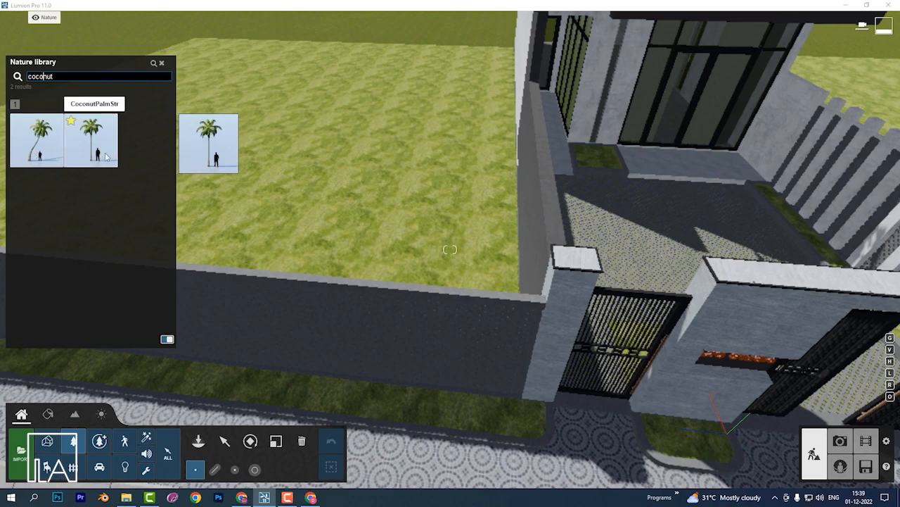
Plant the CoconutPalmStr on the lawn behind the front wall and move it beside the gate pillar.
{"action": "left_click", "coordinate": [106, 156]}
{"action": "left_click", "coordinate": [496, 287]}
{"action": "left_click", "coordinate": [496, 262]}
{"action": "right_click_drag", "start_coordinate": [487, 281], "coordinate": [434, 264]}
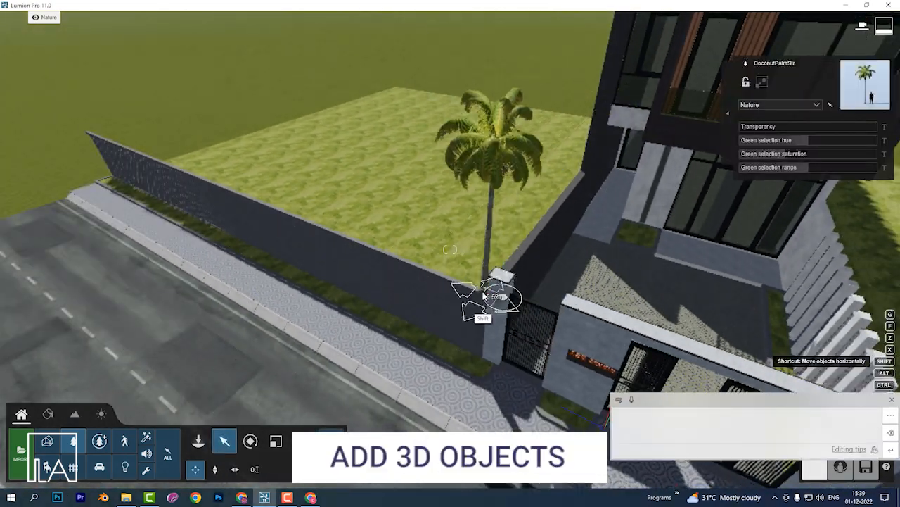
{"action": "left_click", "coordinate": [481, 299]}
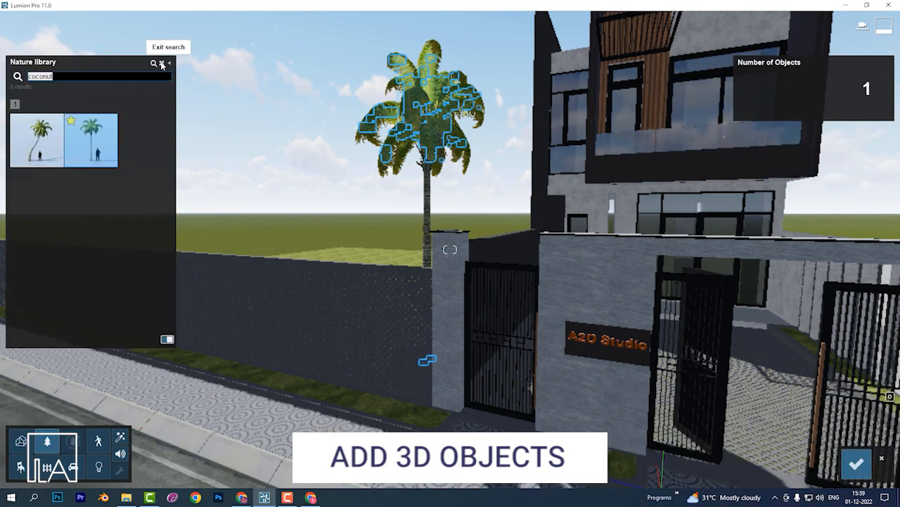
Leave the coconut search, browse the palm category, and try PrincessPalm 002 as a replacement for the planted coconut palm.
{"action": "left_click", "coordinate": [161, 64]}
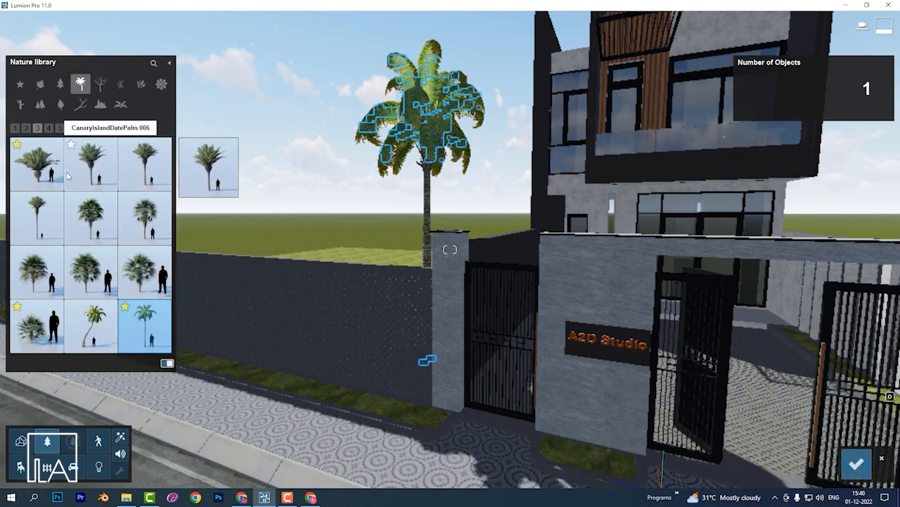
{"action": "left_click", "coordinate": [49, 129]}
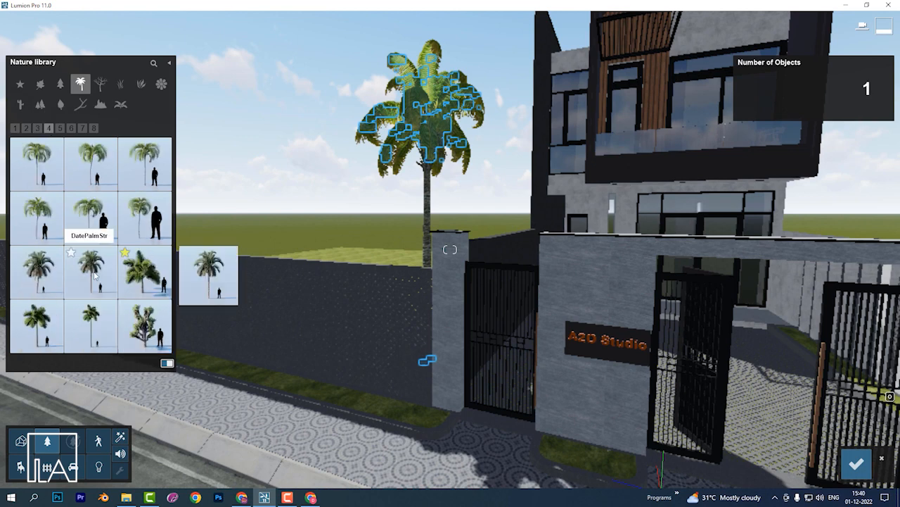
{"action": "left_click", "coordinate": [60, 129]}
{"action": "left_click", "coordinate": [75, 128]}
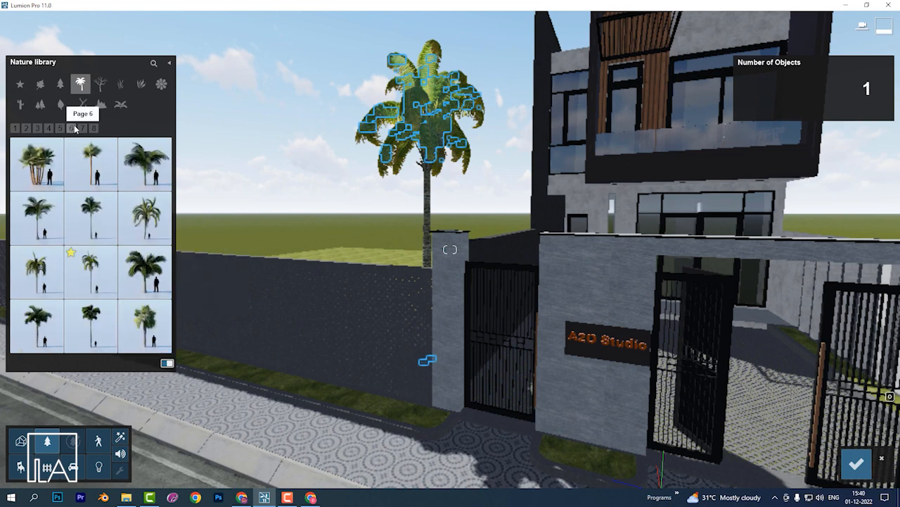
{"action": "left_click", "coordinate": [38, 215]}
{"action": "scroll", "coordinate": [388, 185], "scroll_direction": "up", "scroll_amount": 2}
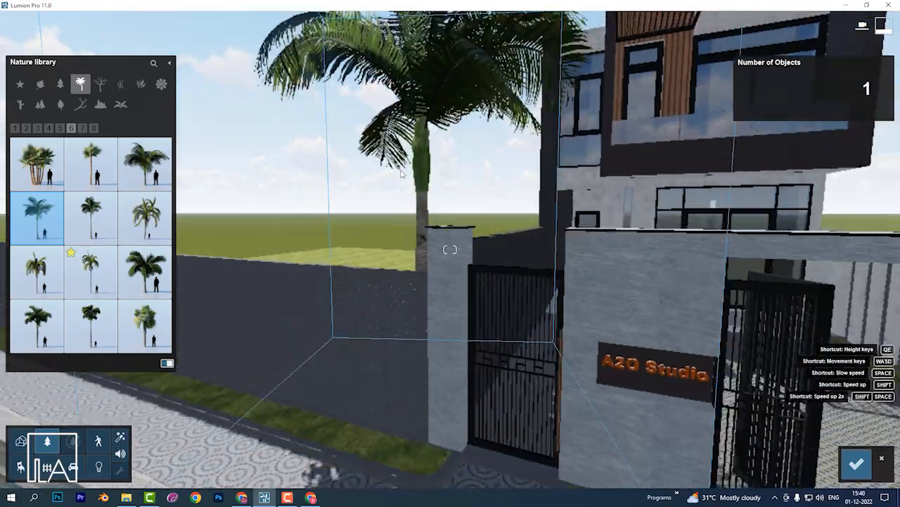
Compare another palm variety by the gate, switch back to PrincessPalm 002, and accept the replacement.
{"action": "left_click", "coordinate": [143, 211]}
{"action": "scroll", "coordinate": [312, 232], "scroll_direction": "down", "scroll_amount": 4}
{"action": "scroll", "coordinate": [311, 233], "scroll_direction": "down", "scroll_amount": 4}
{"action": "left_click", "coordinate": [33, 206]}
{"action": "left_click", "coordinate": [84, 131]}
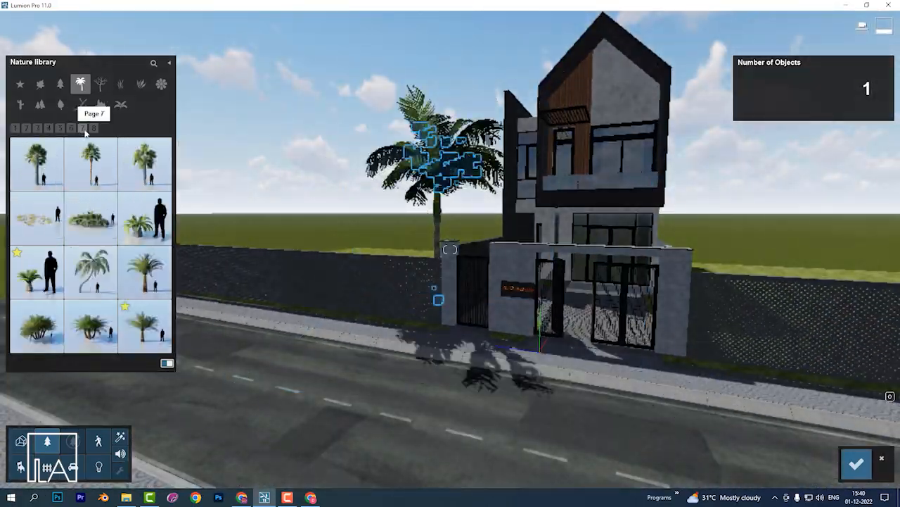
{"action": "left_click", "coordinate": [93, 128]}
{"action": "left_click", "coordinate": [856, 464]}
Enlarge the palm by the gate pillar and fine-tune its position behind the front wall.
{"action": "left_click", "coordinate": [615, 355]}
{"action": "scroll", "coordinate": [615, 355], "scroll_direction": "up", "scroll_amount": 2}
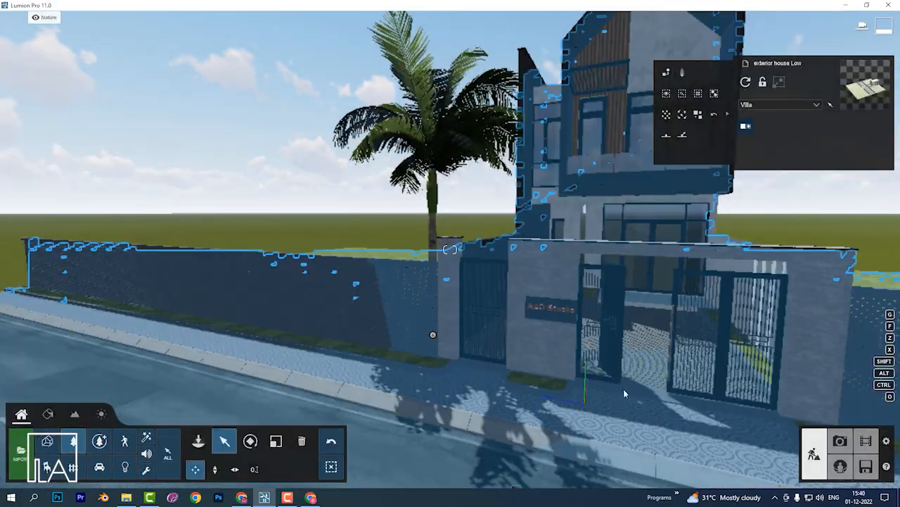
{"action": "right_click_drag", "start_coordinate": [624, 388], "coordinate": [534, 383]}
{"action": "key", "text": "shift+w"}
{"action": "right_click_drag", "start_coordinate": [450, 281], "coordinate": [471, 290]}
{"action": "scroll", "coordinate": [471, 289], "scroll_direction": "down", "scroll_amount": 4}
{"action": "left_click", "coordinate": [276, 441]}
{"action": "left_click_drag", "start_coordinate": [411, 268], "coordinate": [414, 219]}
{"action": "key", "text": "m"}
{"action": "left_click_drag", "start_coordinate": [417, 278], "coordinate": [417, 273]}
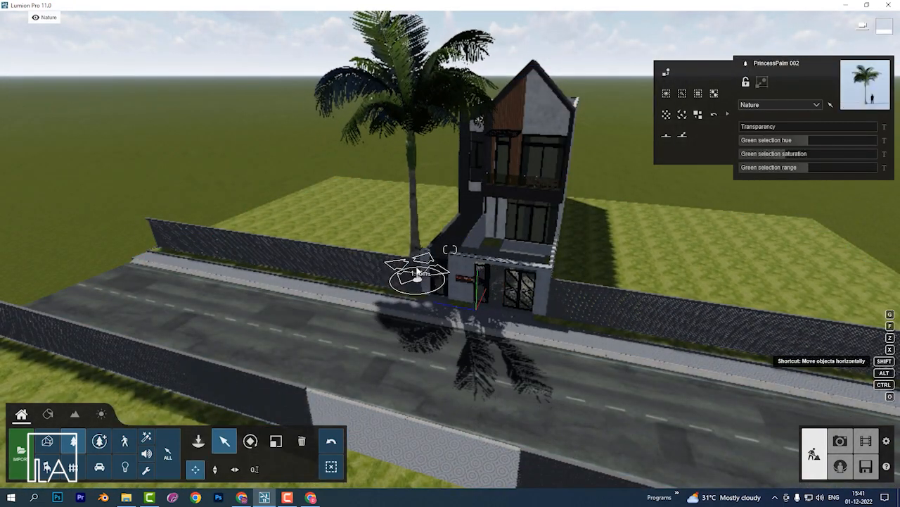
Try replacing the enlarged palm with the coconut palm and with a tall dense-crowned palm.
{"action": "left_click", "coordinate": [698, 115]}
{"action": "left_click", "coordinate": [38, 127]}
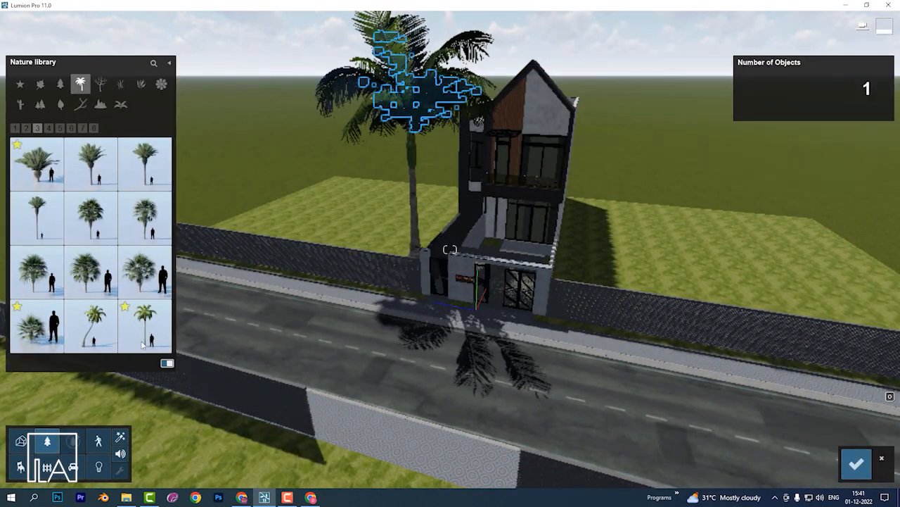
{"action": "left_click", "coordinate": [145, 325]}
{"action": "left_click", "coordinate": [26, 128]}
{"action": "left_click", "coordinate": [40, 128]}
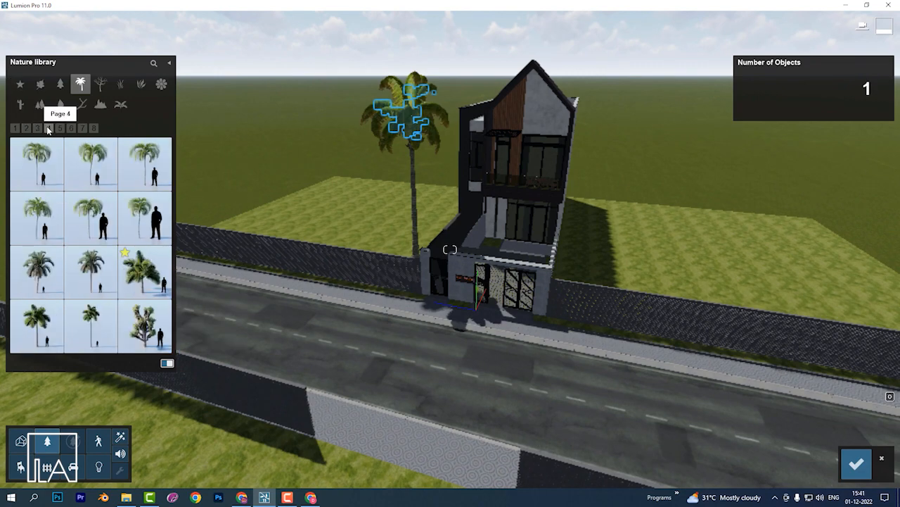
{"action": "left_click", "coordinate": [91, 325]}
{"action": "scroll", "coordinate": [460, 270], "scroll_direction": "down", "scroll_amount": 2}
{"action": "scroll", "coordinate": [474, 251], "scroll_direction": "down", "scroll_amount": 2}
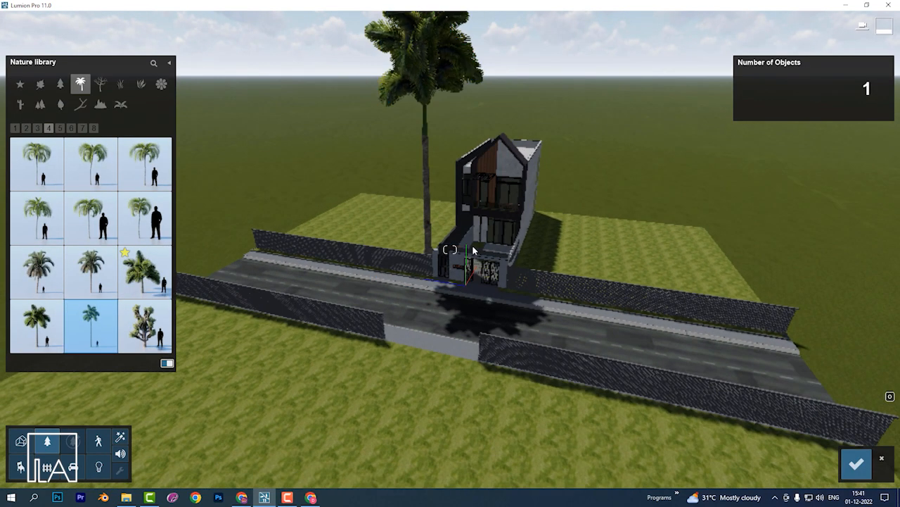
Try two tall fan palm varieties as replacements for the palm by the gate.
{"action": "left_click", "coordinate": [85, 128]}
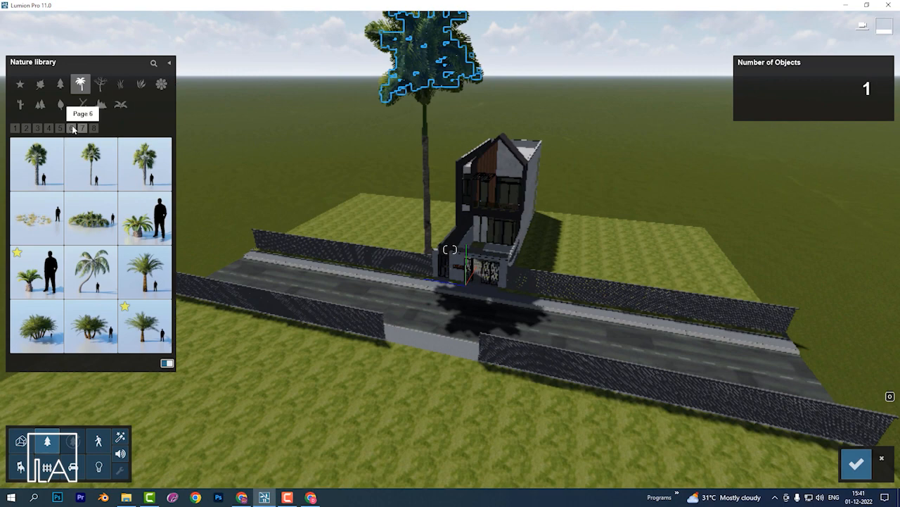
{"action": "left_click", "coordinate": [59, 128]}
{"action": "left_click", "coordinate": [46, 275]}
{"action": "scroll", "coordinate": [408, 192], "scroll_direction": "up", "scroll_amount": 2}
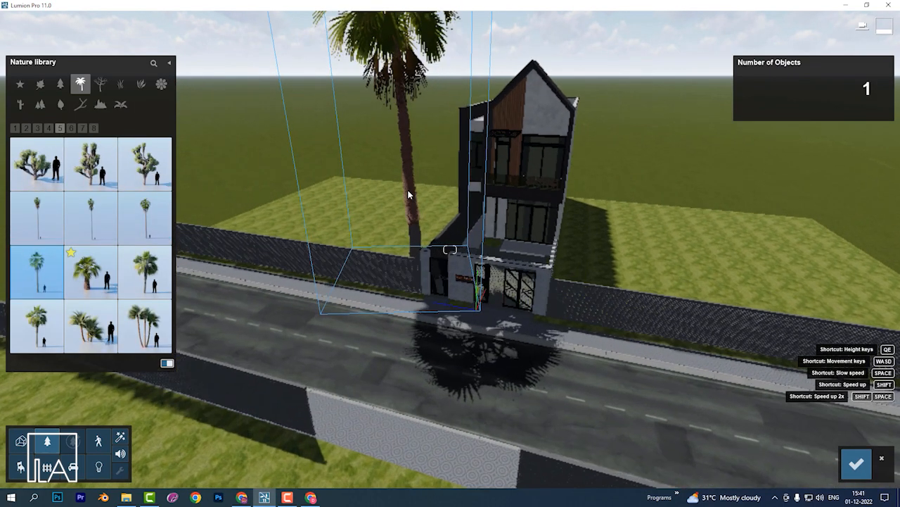
{"action": "left_click", "coordinate": [105, 221]}
{"action": "scroll", "coordinate": [110, 223], "scroll_direction": "down", "scroll_amount": 3}
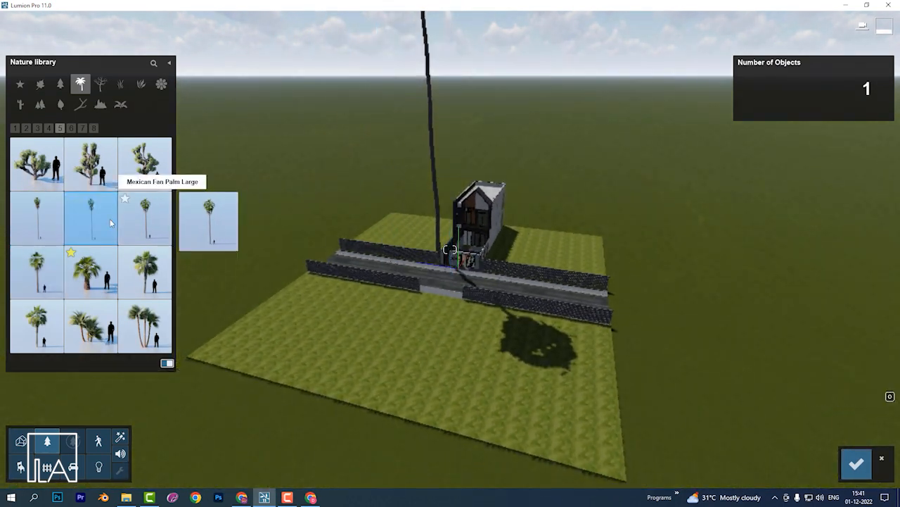
Replace the palm by the gate with DatePalmStr and accept the replacement.
{"action": "left_click", "coordinate": [50, 131]}
{"action": "left_click", "coordinate": [91, 264]}
{"action": "scroll", "coordinate": [318, 285], "scroll_direction": "up", "scroll_amount": 3}
{"action": "left_click", "coordinate": [855, 463]}
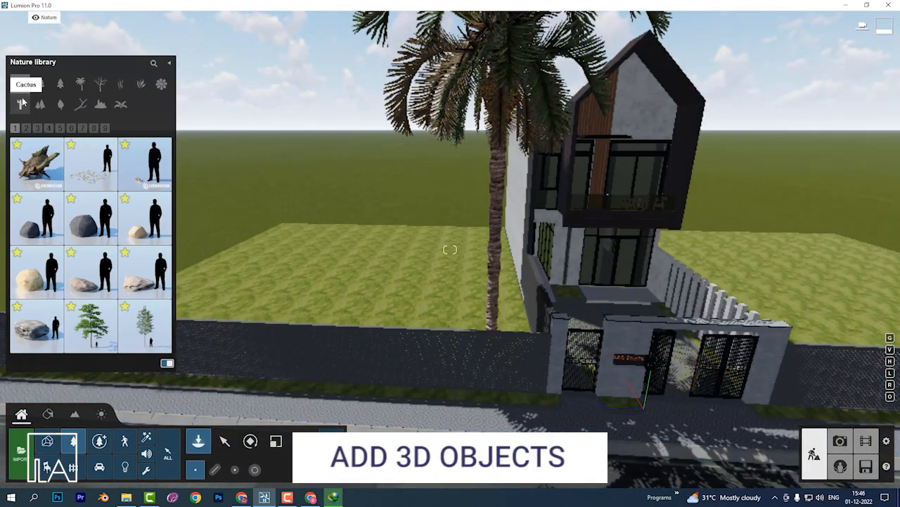
Plant three different favourite trees in a cluster on the lawn behind the palm, left of the house.
{"action": "left_click", "coordinate": [37, 128]}
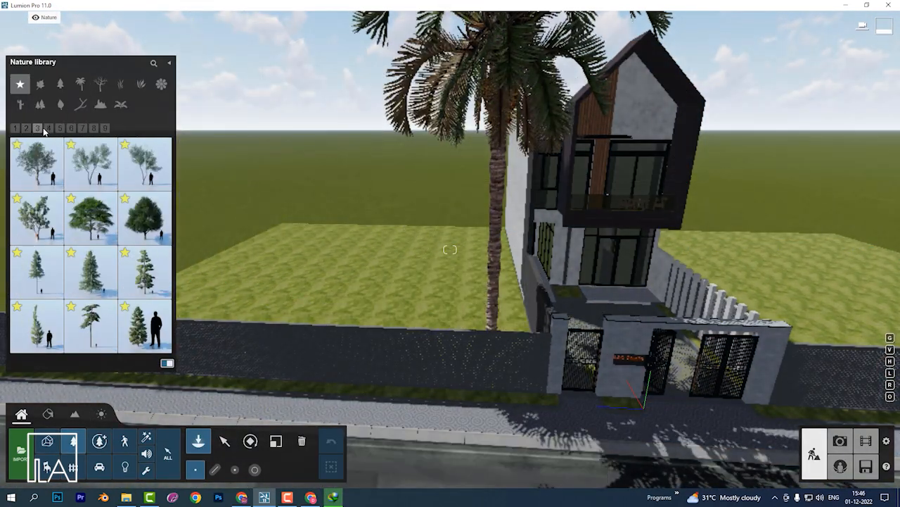
{"action": "left_click", "coordinate": [91, 162]}
{"action": "left_click", "coordinate": [461, 275]}
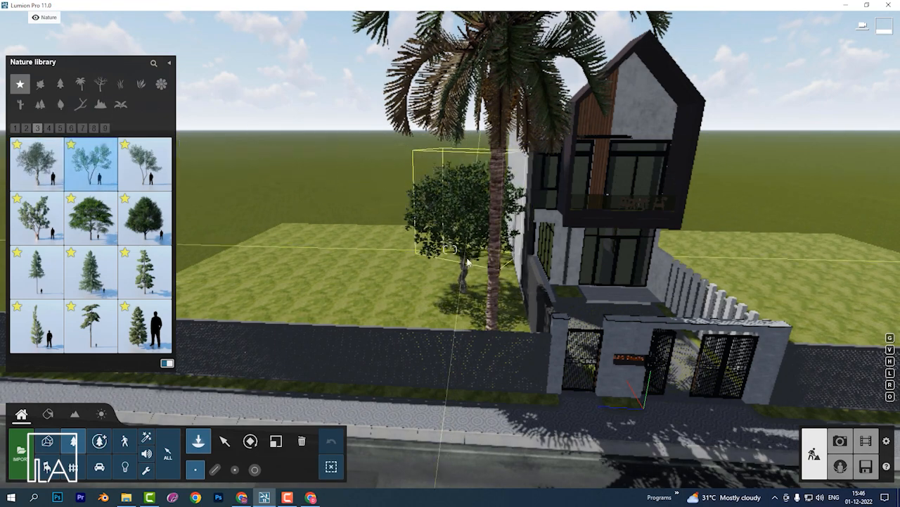
{"action": "left_click", "coordinate": [144, 163]}
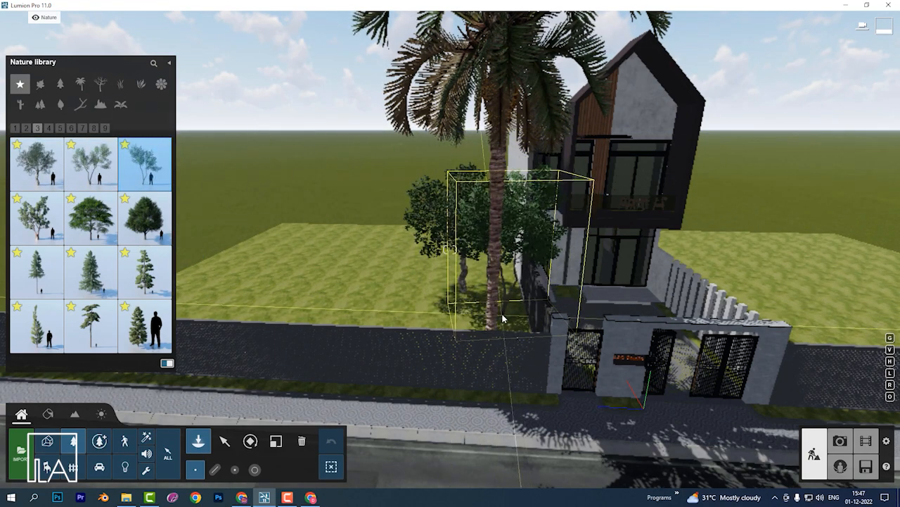
{"action": "left_click", "coordinate": [144, 216]}
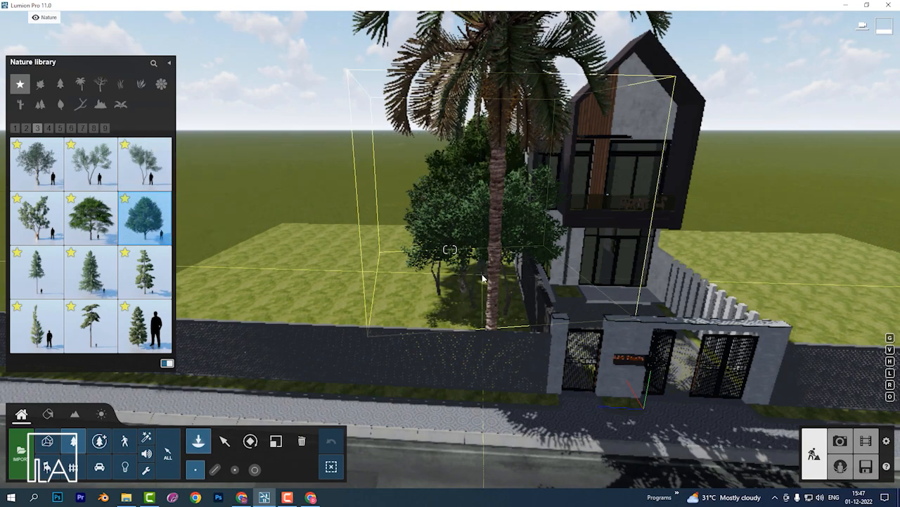
{"action": "left_click", "coordinate": [410, 276]}
Find a small broadleaf tree in the broadleaf category and plant it in front of the left lawn's tree cluster.
{"action": "left_click", "coordinate": [60, 128]}
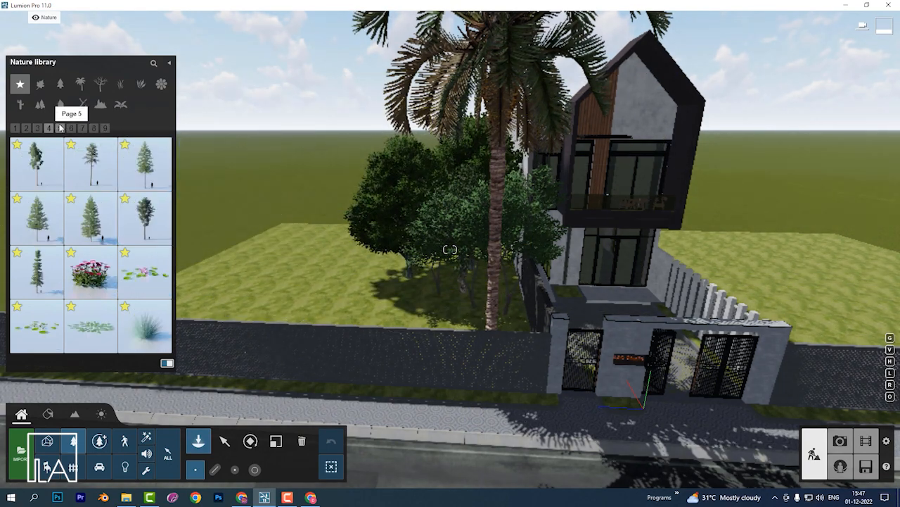
{"action": "left_click", "coordinate": [40, 85]}
{"action": "left_click", "coordinate": [13, 128]}
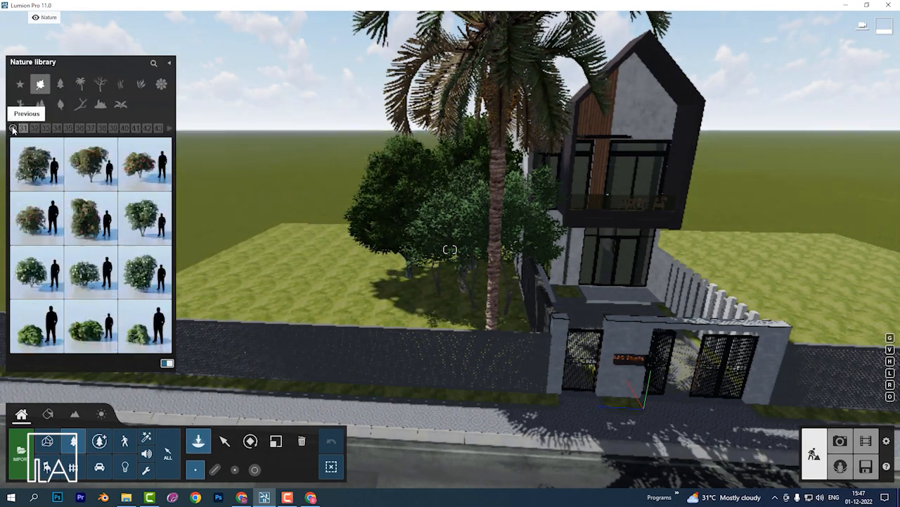
{"action": "left_click", "coordinate": [14, 128]}
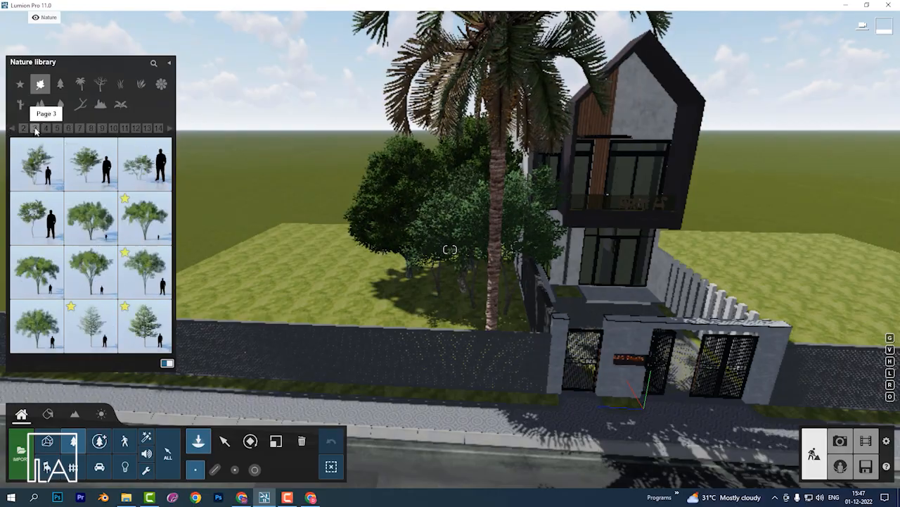
{"action": "right_click_drag", "start_coordinate": [432, 302], "coordinate": [435, 272]}
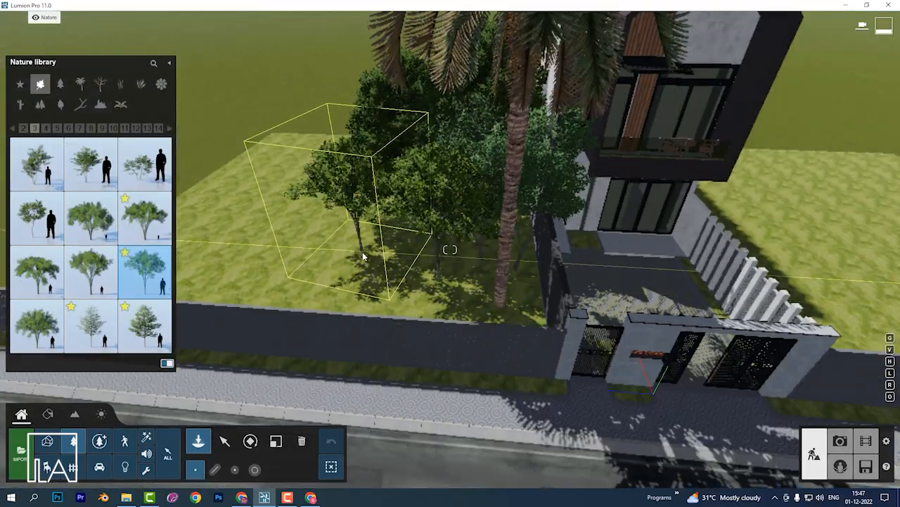
Plant two kinds of small broadleaf trees on the right lawn beside the slatted side fence.
{"action": "scroll", "coordinate": [361, 267], "scroll_direction": "down", "scroll_amount": 3}
{"action": "right_click_drag", "start_coordinate": [661, 252], "coordinate": [497, 256]}
{"action": "left_click", "coordinate": [526, 226]}
{"action": "left_click", "coordinate": [144, 325]}
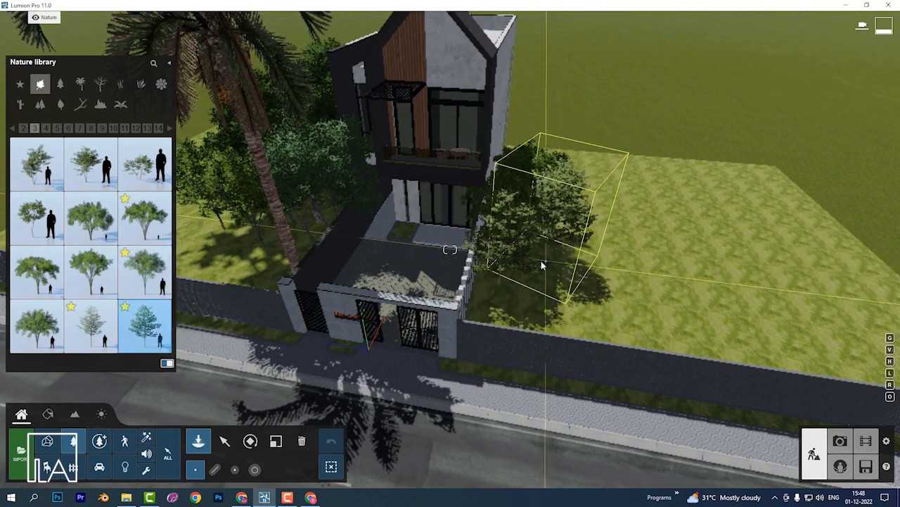
{"action": "left_click", "coordinate": [541, 264]}
Browse more broadleaf trees and plant a fuller green variety among the trees on the right lawn.
{"action": "left_click", "coordinate": [91, 325]}
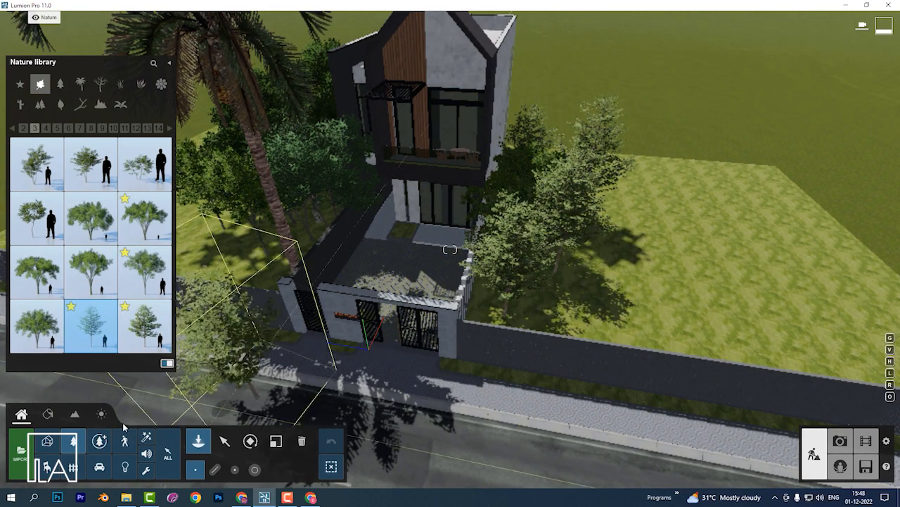
{"action": "left_click", "coordinate": [47, 129]}
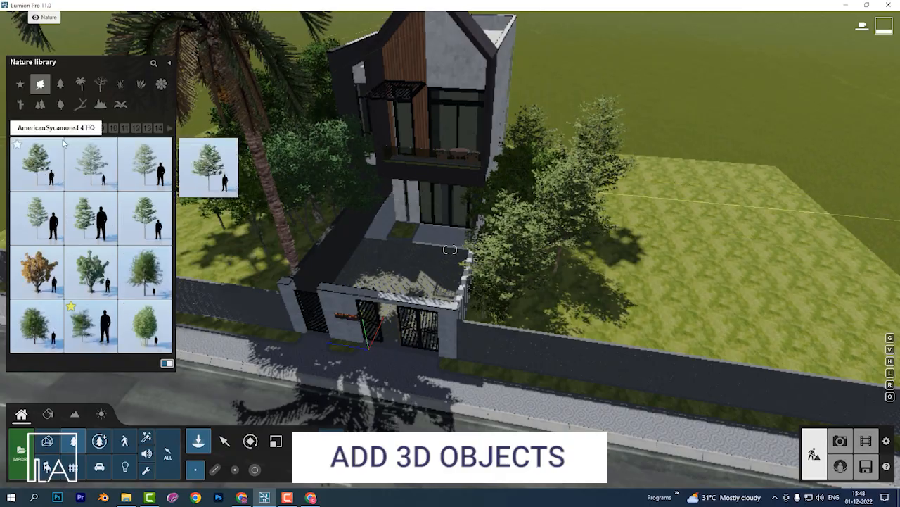
{"action": "left_click", "coordinate": [70, 130]}
{"action": "right_click_drag", "start_coordinate": [519, 322], "coordinate": [523, 242]}
{"action": "scroll", "coordinate": [621, 165], "scroll_direction": "down", "scroll_amount": 3}
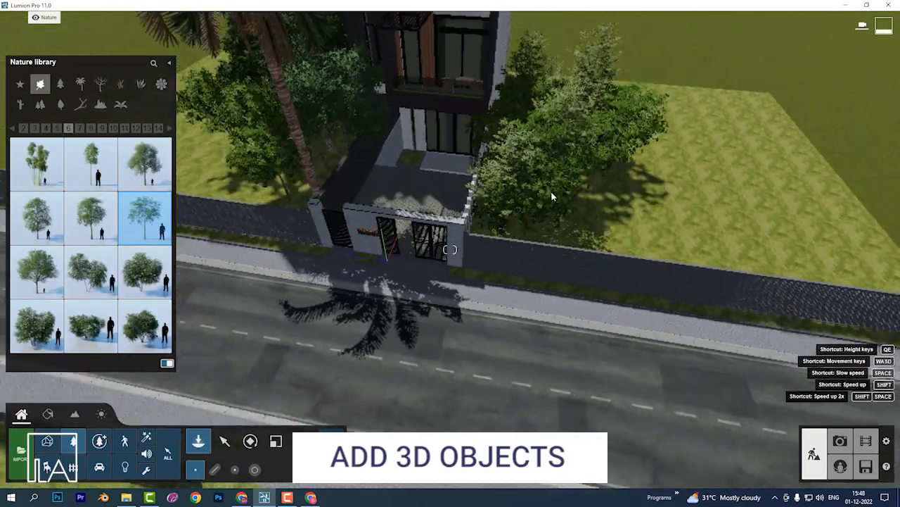
Plant a large AmericanElm2 L RT on the right lawn behind the front wall.
{"action": "left_click", "coordinate": [32, 130]}
{"action": "left_click", "coordinate": [92, 218]}
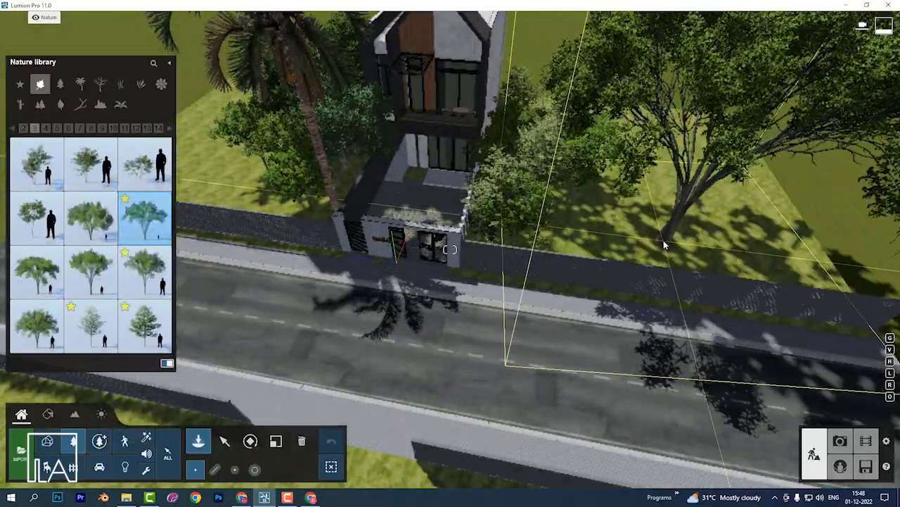
{"action": "left_click", "coordinate": [665, 239]}
Switch to Photo mode, set the camera to eye level, and frame the front of the house.
{"action": "left_click", "coordinate": [840, 440]}
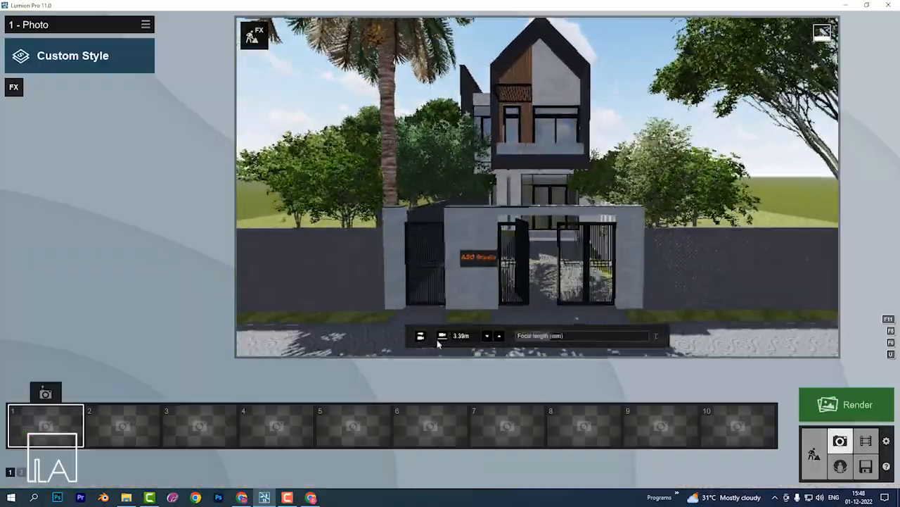
{"action": "left_click", "coordinate": [442, 337]}
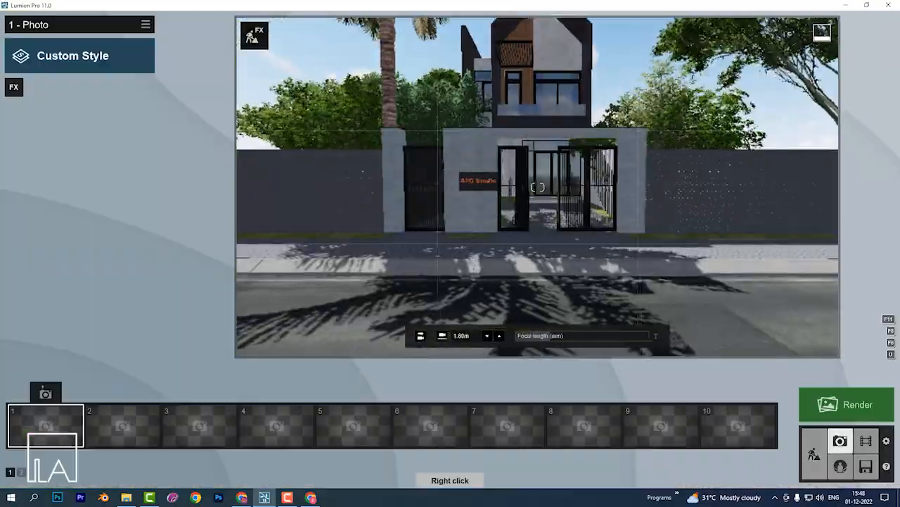
{"action": "right_click_drag", "start_coordinate": [492, 246], "coordinate": [503, 197]}
{"action": "right_click_drag", "start_coordinate": [549, 262], "coordinate": [548, 270]}
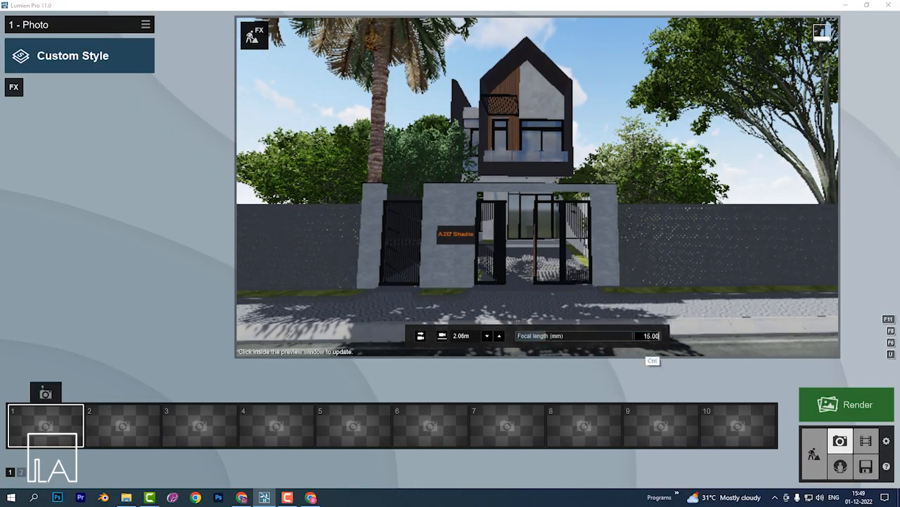
Set the photo camera's focal length to 25 mm and move back to frame the whole front.
{"action": "left_click", "coordinate": [655, 335]}
{"action": "type", "text": "25"}
{"action": "key", "text": "Return"}
{"action": "key", "text": "s"}
{"action": "right_click_drag", "start_coordinate": [648, 294], "coordinate": [609, 223]}
{"action": "key", "text": "s"}
{"action": "key", "text": "s"}
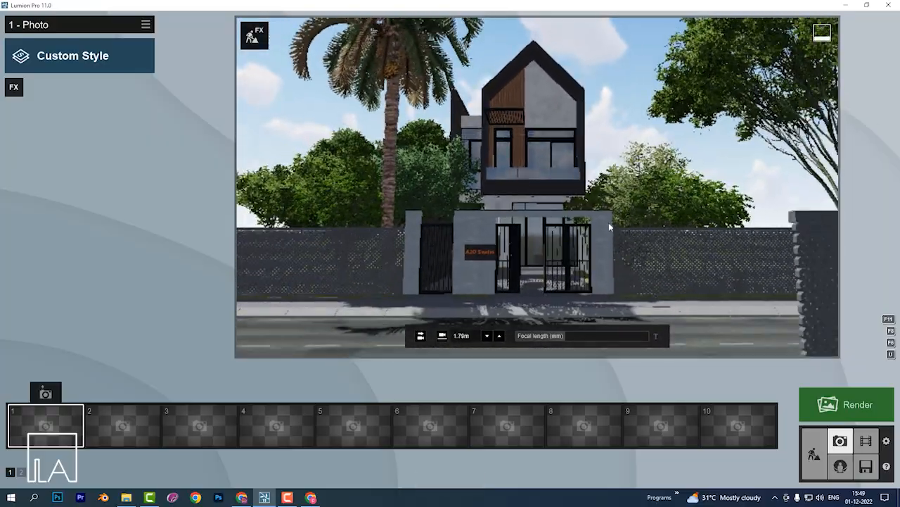
Reduce the focal length slightly and move the camera closer to refine the front view.
{"action": "key", "text": "w"}
{"action": "left_click_drag", "start_coordinate": [566, 336], "coordinate": [561, 338]}
{"action": "right_click_drag", "start_coordinate": [562, 295], "coordinate": [562, 284]}
{"action": "key", "text": "w"}
{"action": "key", "text": "w"}
{"action": "right_click_drag", "start_coordinate": [568, 250], "coordinate": [571, 256]}
{"action": "key", "text": "a"}
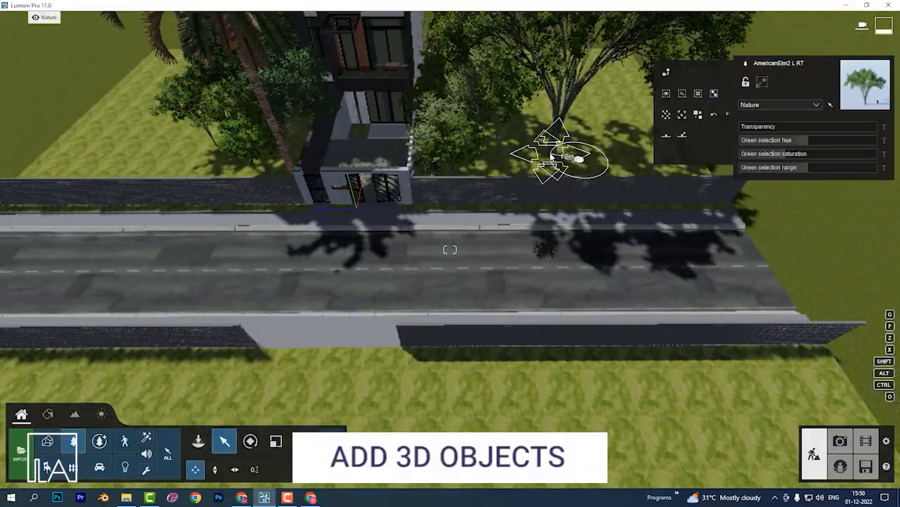
Plant dense clusters of Texas RedOak-M RT trees in a belt behind and along both sides of the house.
{"action": "left_click", "coordinate": [73, 440]}
{"action": "left_click", "coordinate": [144, 326]}
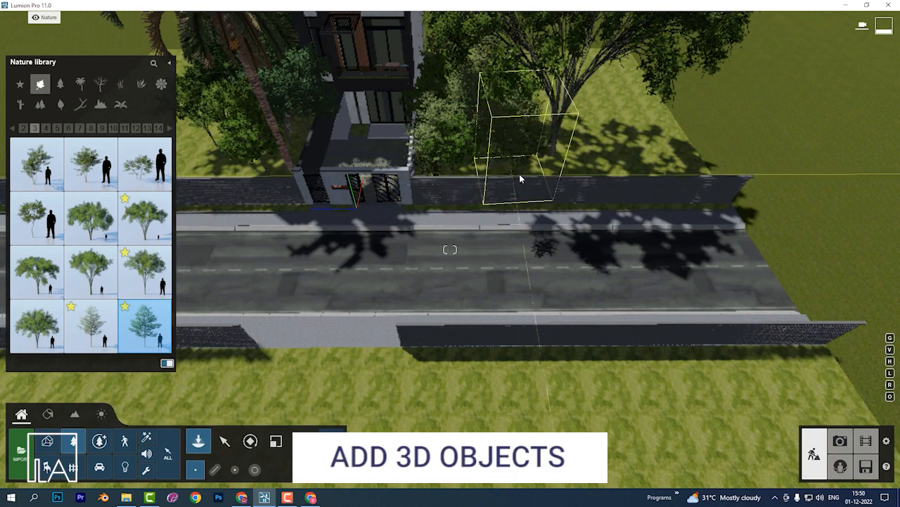
{"action": "key", "text": "shift+s"}
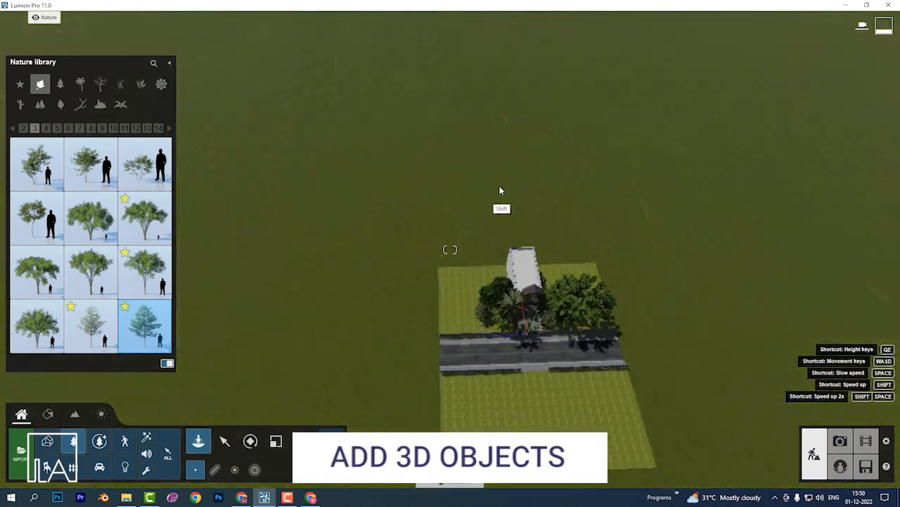
{"action": "left_click", "coordinate": [225, 442]}
{"action": "left_click", "coordinate": [199, 441]}
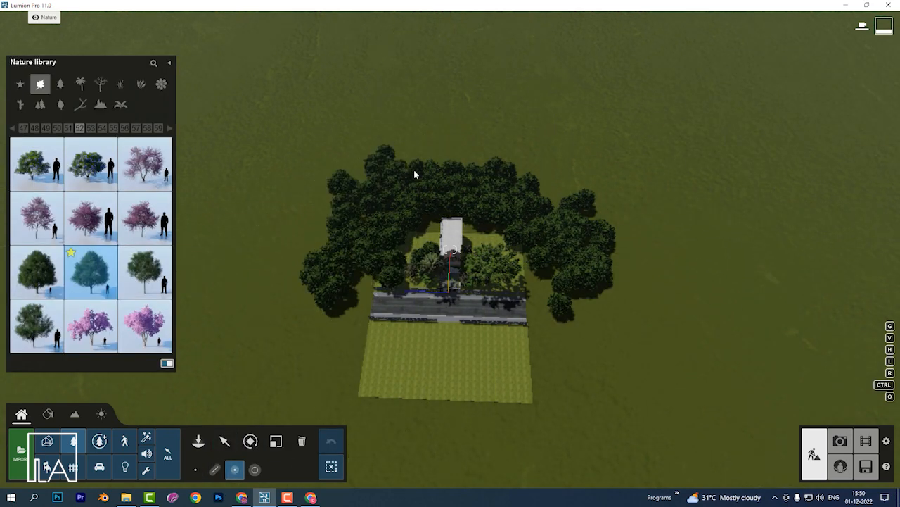
{"action": "left_click", "coordinate": [388, 282]}
{"action": "left_click", "coordinate": [430, 261]}
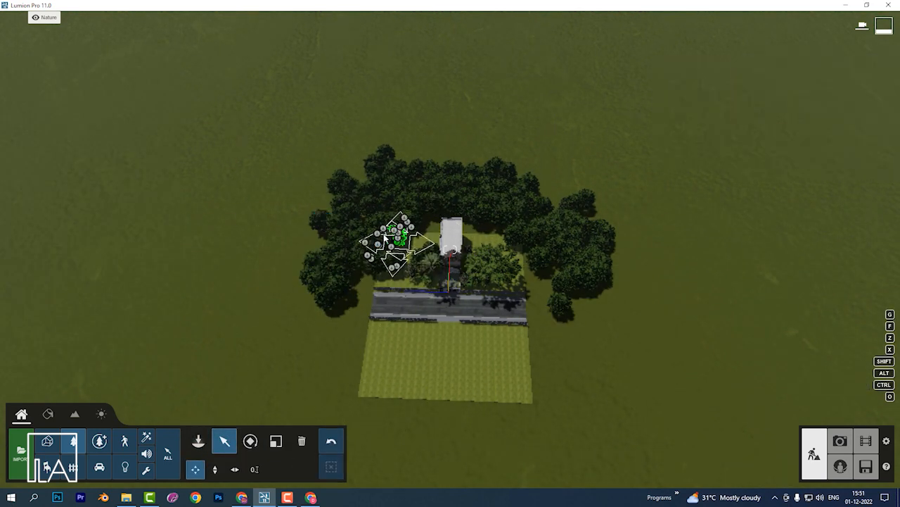
Select all the matching Texas RedOak-M RT trees around the house and apply random variation to them.
{"action": "left_click", "coordinate": [367, 249]}
{"action": "left_click", "coordinate": [698, 94]}
{"action": "key", "text": "shift+w"}
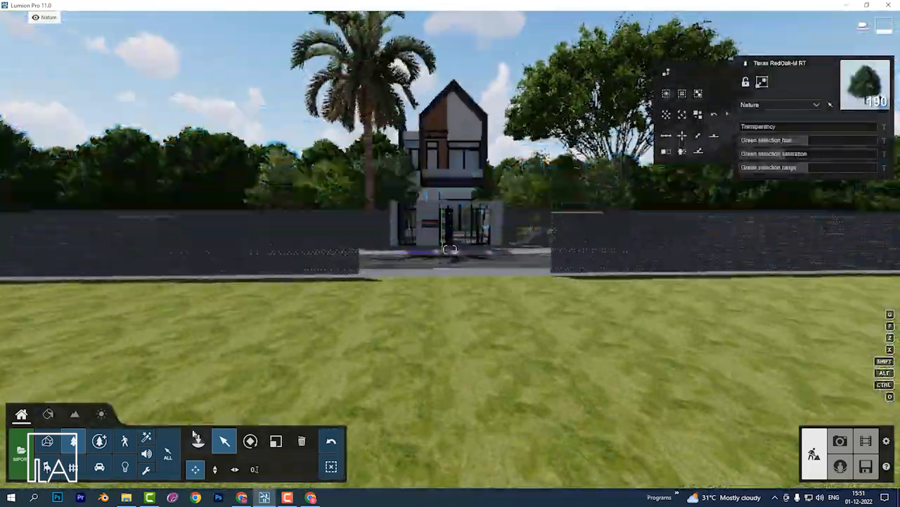
{"action": "left_click", "coordinate": [697, 114]}
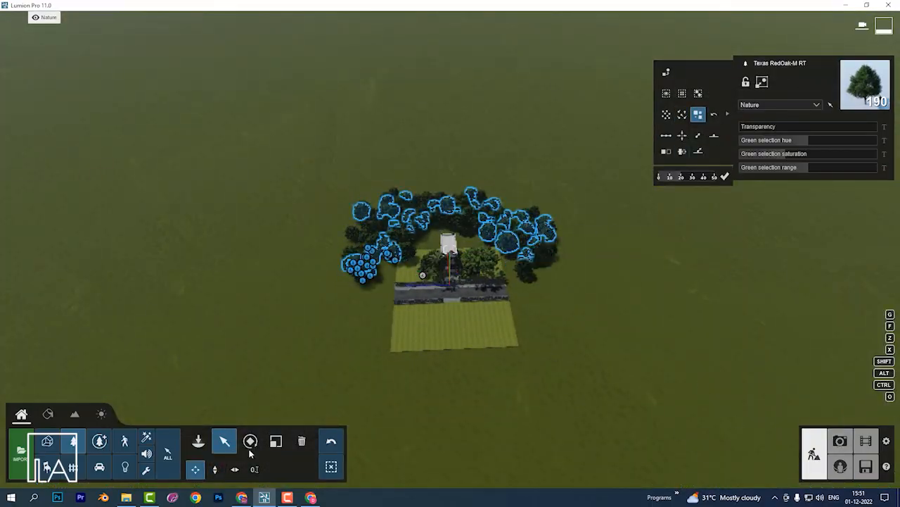
Resize the DatePalmStr beside the gate and check it in the saved photo view.
{"action": "scroll", "coordinate": [488, 365], "scroll_direction": "up", "scroll_amount": 5}
{"action": "right_click_drag", "start_coordinate": [488, 366], "coordinate": [432, 358]}
{"action": "left_click", "coordinate": [224, 440]}
{"action": "left_click", "coordinate": [426, 282]}
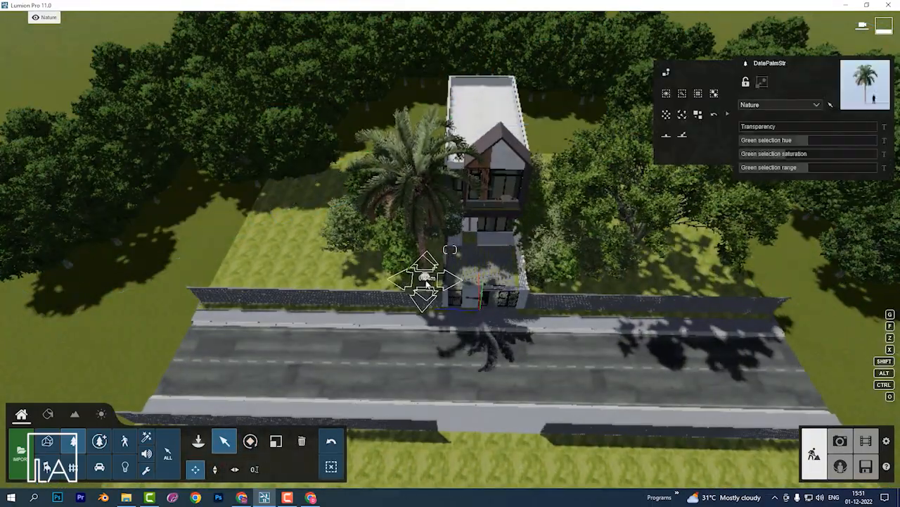
{"action": "left_click", "coordinate": [276, 440]}
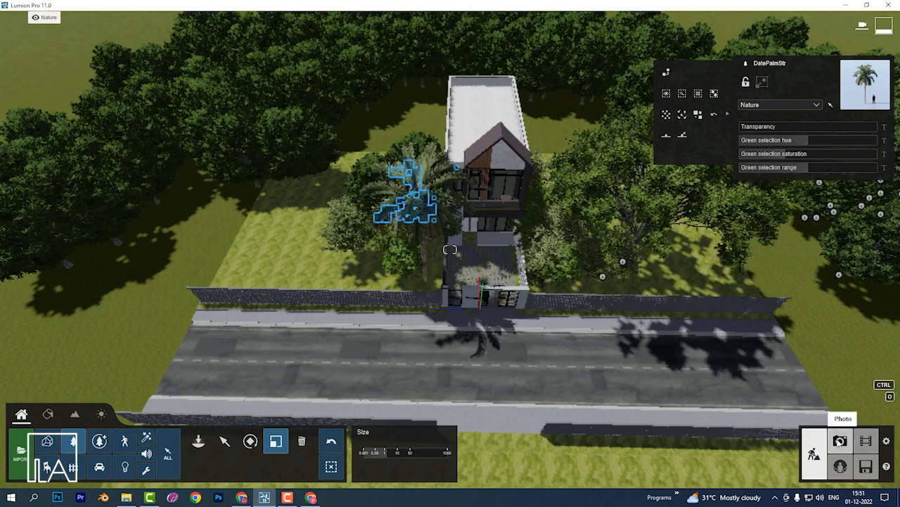
{"action": "left_click", "coordinate": [839, 442]}
{"action": "left_click", "coordinate": [40, 421]}
Edit the scene from the photo view, scale the DatePalmStr down, and return to the saved photo.
{"action": "left_click", "coordinate": [256, 33]}
{"action": "key", "text": "shift+s"}
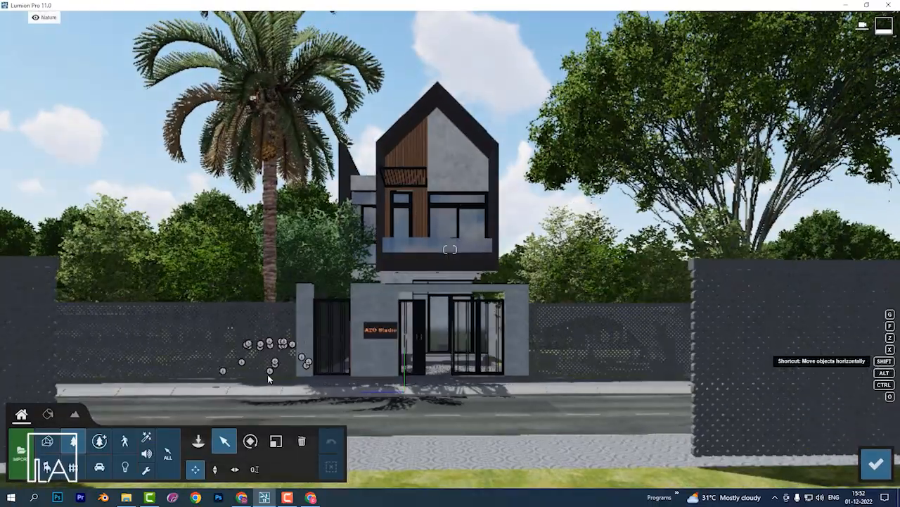
{"action": "left_click", "coordinate": [268, 373]}
{"action": "left_click", "coordinate": [276, 441]}
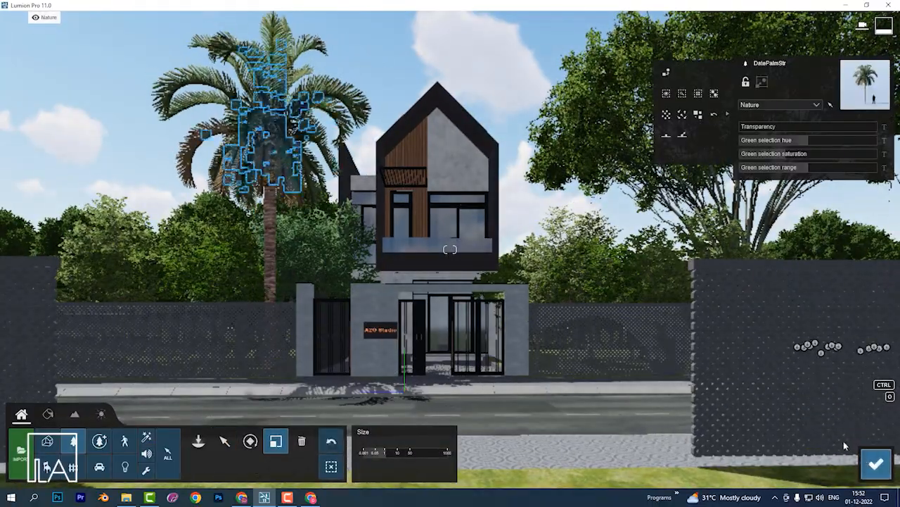
{"action": "left_click", "coordinate": [874, 463]}
{"action": "left_click", "coordinate": [41, 422]}
Lower the photo camera to 0.96 m and reframe the house front.
{"action": "right_click_drag", "start_coordinate": [394, 281], "coordinate": [391, 221]}
{"action": "key", "text": "e"}
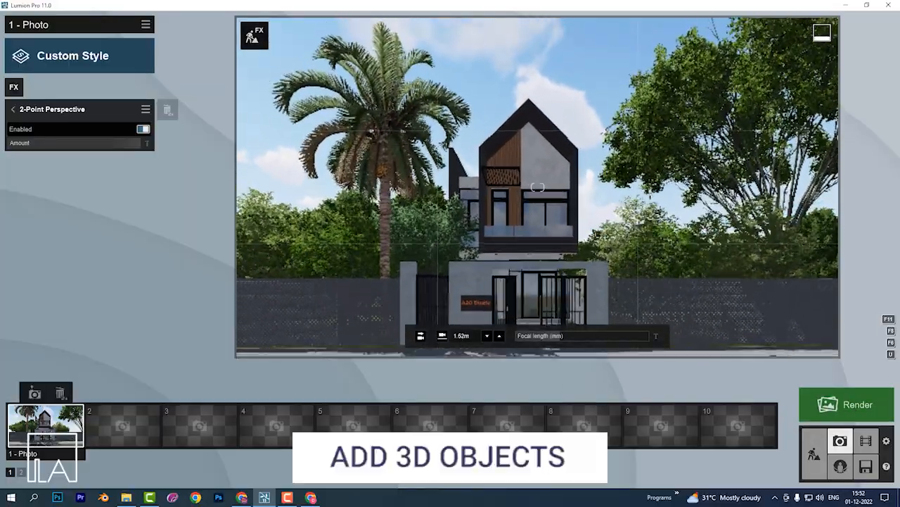
{"action": "key", "text": "e"}
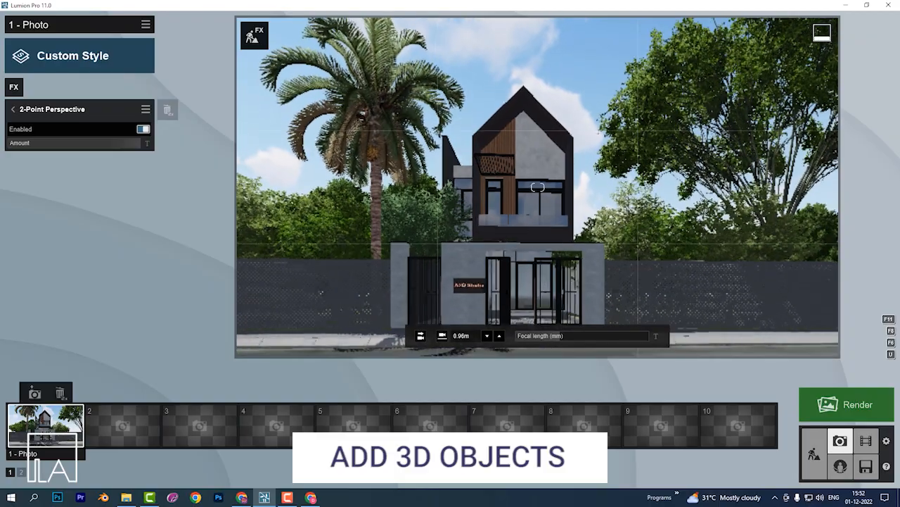
Scale the DatePalmStr down slightly once more and reload the saved photo to check the composition.
{"action": "left_click", "coordinate": [261, 42]}
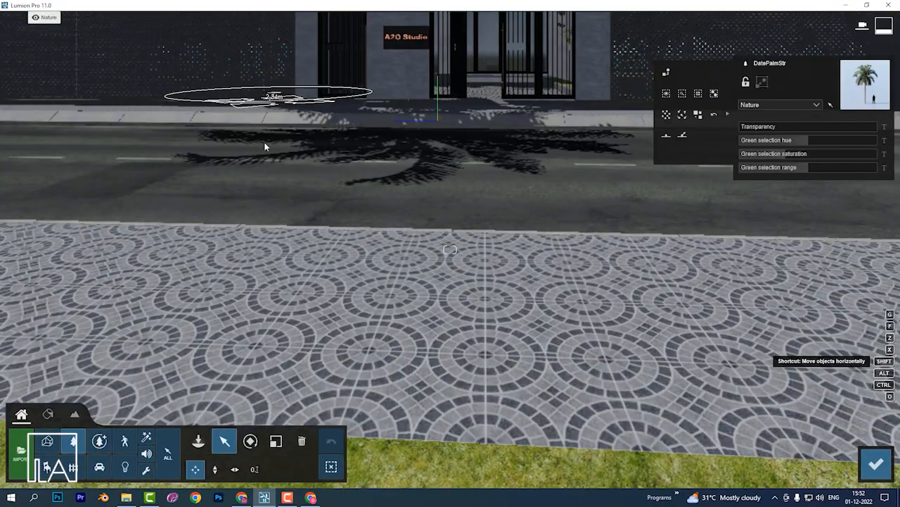
{"action": "left_click", "coordinate": [276, 440]}
{"action": "left_click_drag", "start_coordinate": [270, 85], "coordinate": [268, 99]}
{"action": "left_click", "coordinate": [876, 464]}
{"action": "left_click", "coordinate": [45, 425]}
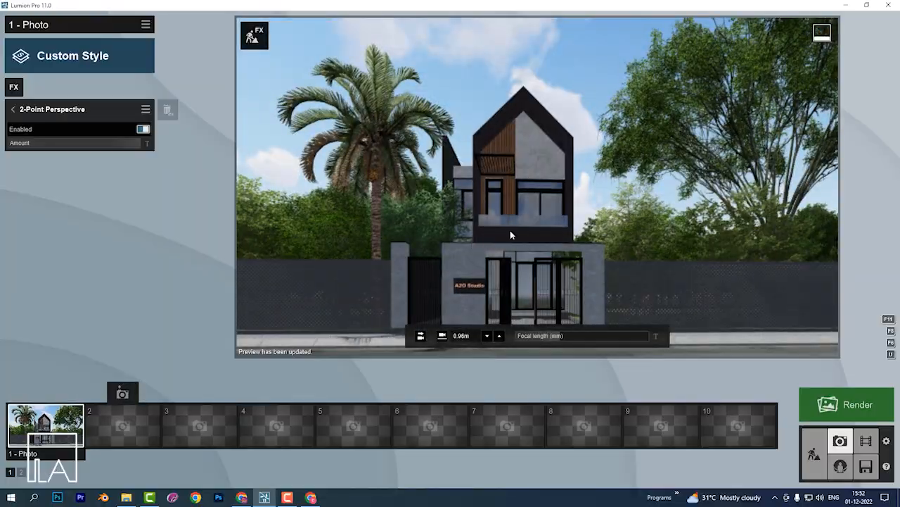
Duplicate the AmericanElm2 L RT from the right lawn to a spot farther back beside the house.
{"action": "left_click", "coordinate": [255, 40]}
{"action": "right_click_drag", "start_coordinate": [563, 302], "coordinate": [451, 251]}
{"action": "left_click", "coordinate": [876, 464]}
{"action": "left_click", "coordinate": [255, 36]}
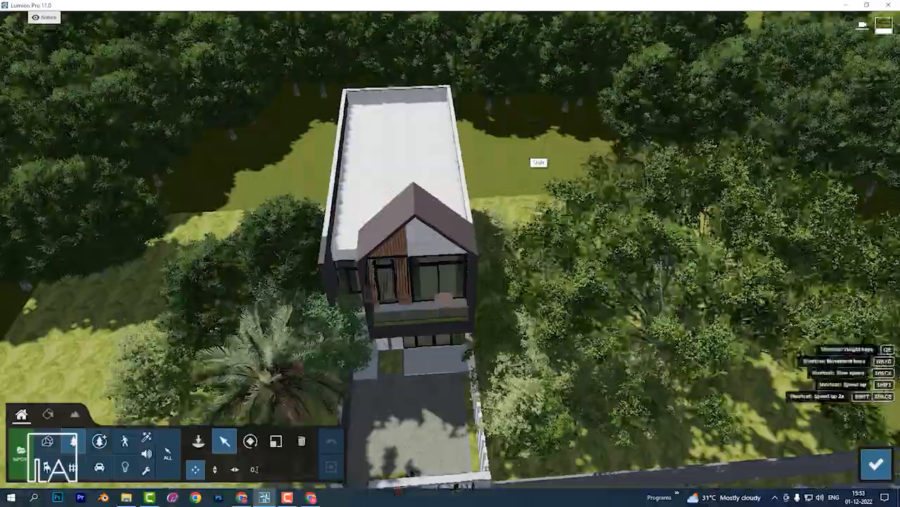
{"action": "right_click_drag", "start_coordinate": [539, 162], "coordinate": [610, 261]}
{"action": "left_click_drag", "start_coordinate": [611, 254], "coordinate": [530, 28], "text": "alt"}
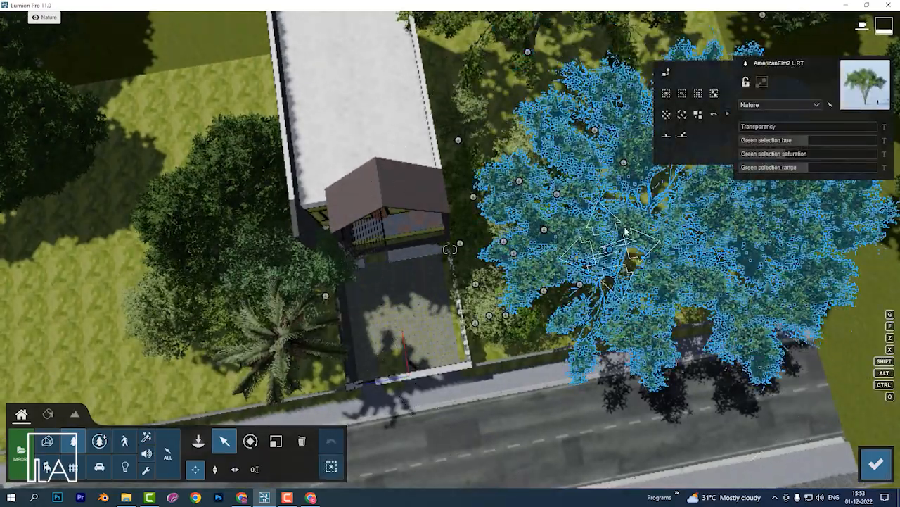
{"action": "left_click", "coordinate": [199, 441]}
{"action": "left_click", "coordinate": [35, 128]}
{"action": "left_click", "coordinate": [857, 463]}
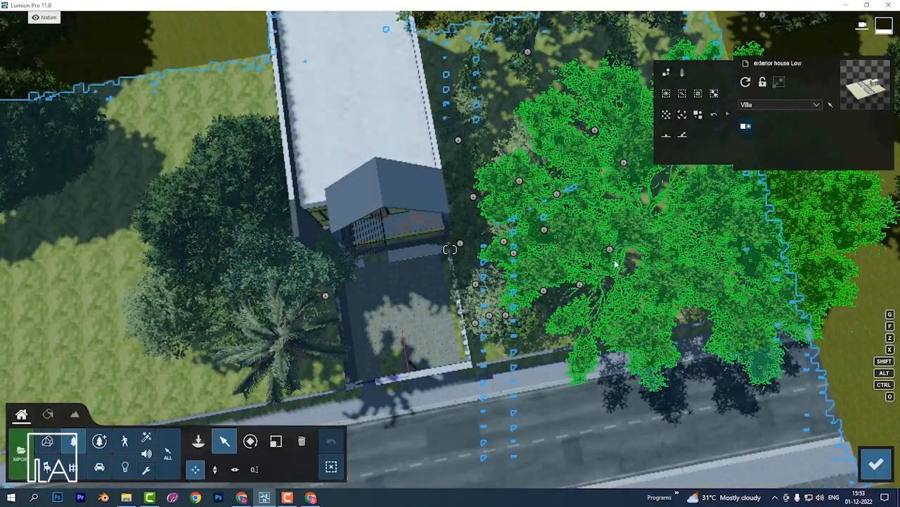
Assign the exterior house Low model to the Nature layer.
{"action": "mouse_move", "coordinate": [79, 23]}
{"action": "left_click", "coordinate": [777, 104]}
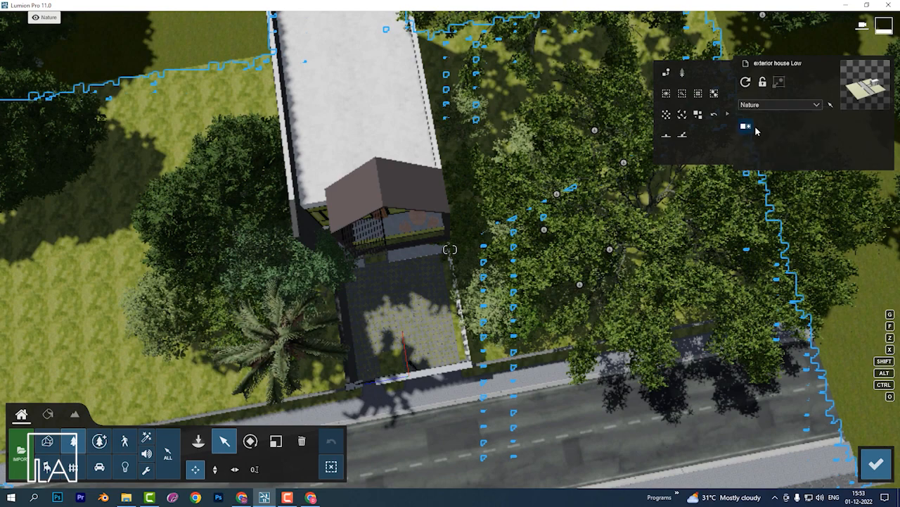
{"action": "left_click", "coordinate": [70, 19]}
{"action": "left_click", "coordinate": [69, 19]}
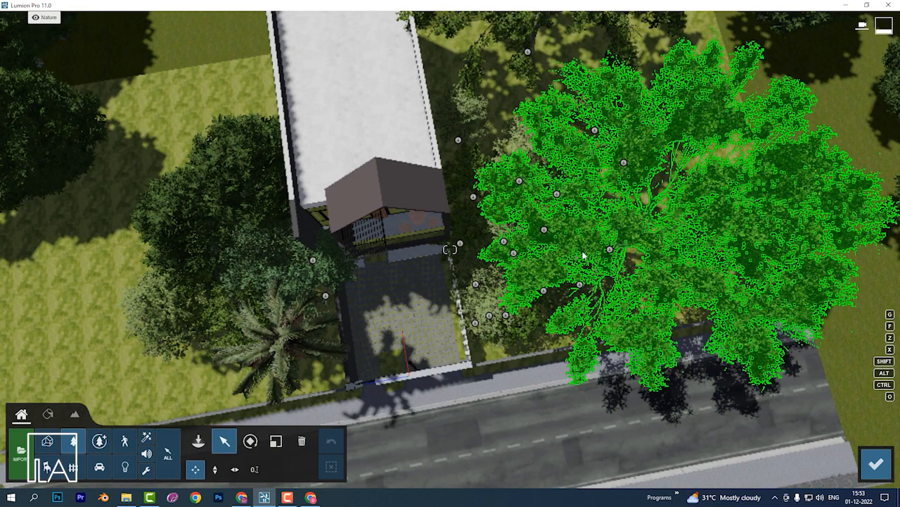
Try replacing the AmericanElm2 L RT on the right lawn with a favourite tree from the Fine-detail Nature library.
{"action": "left_click", "coordinate": [610, 250]}
{"action": "left_click", "coordinate": [763, 141]}
{"action": "left_click", "coordinate": [100, 440]}
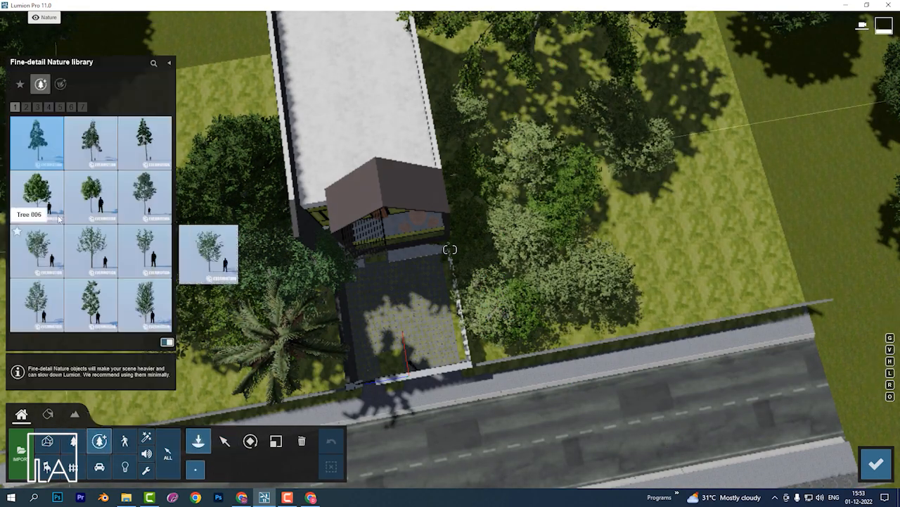
{"action": "left_click", "coordinate": [19, 84]}
{"action": "left_click", "coordinate": [36, 143]}
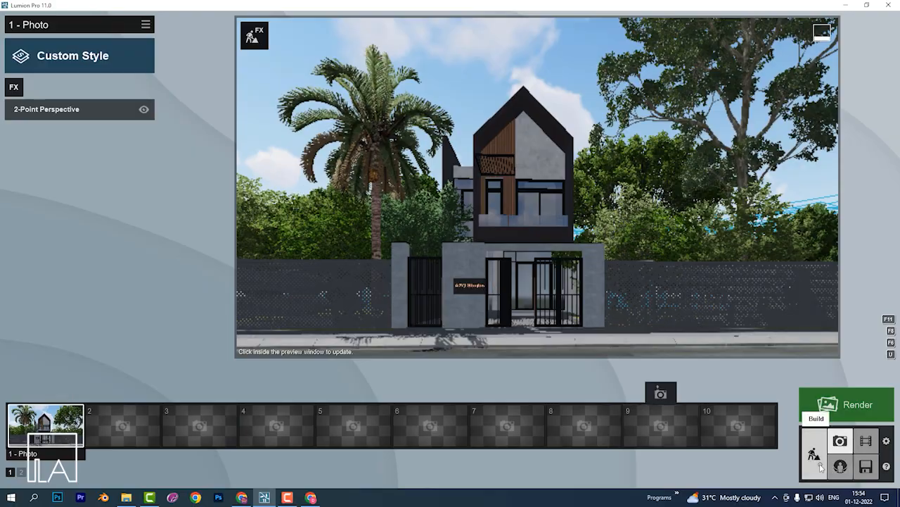
Move the duplicated AmericanElm2 L RT behind the rear tree belt and check the background in the photo view.
{"action": "left_click", "coordinate": [819, 464]}
{"action": "left_click", "coordinate": [686, 401], "text": "ctrl"}
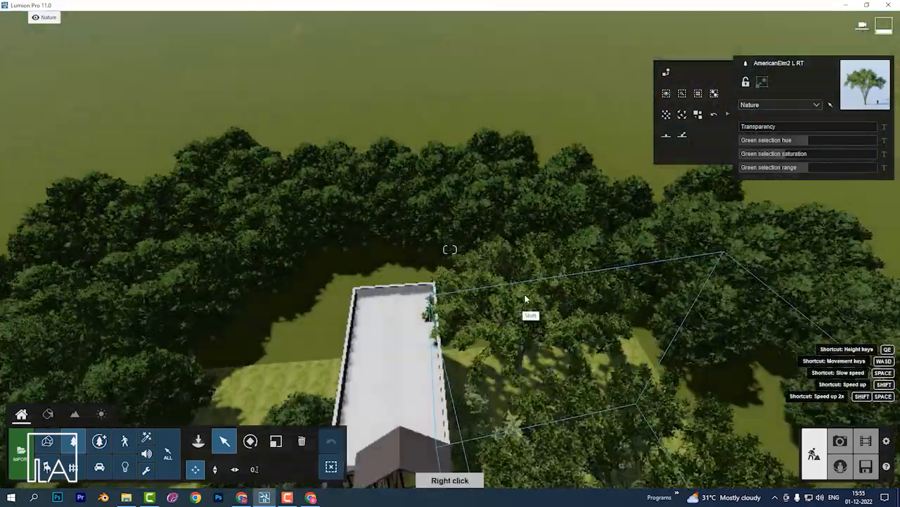
{"action": "left_click_drag", "start_coordinate": [507, 140], "coordinate": [524, 139]}
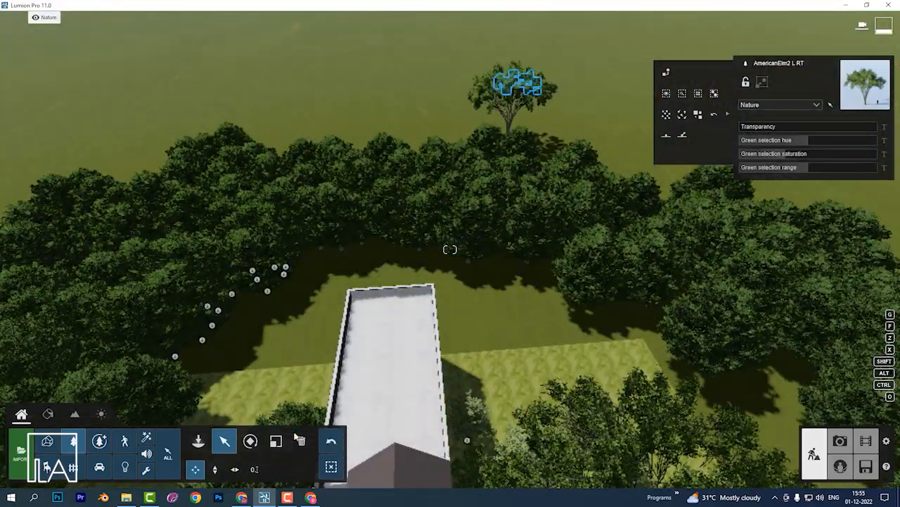
{"action": "left_click", "coordinate": [840, 440]}
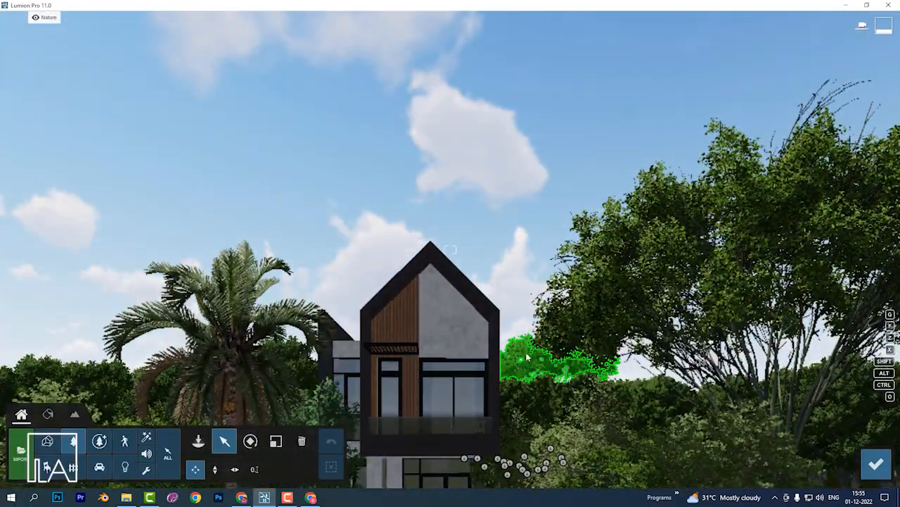
{"action": "left_click", "coordinate": [543, 362]}
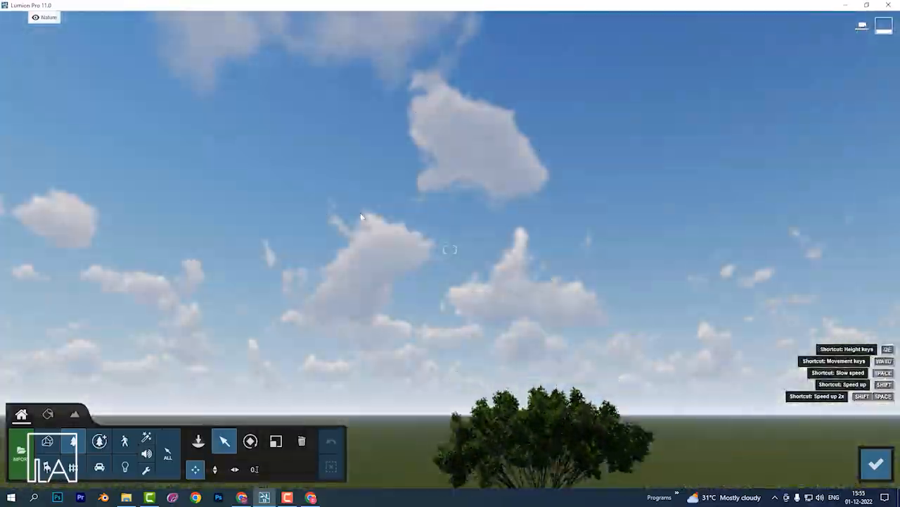
{"action": "left_click", "coordinate": [699, 94]}
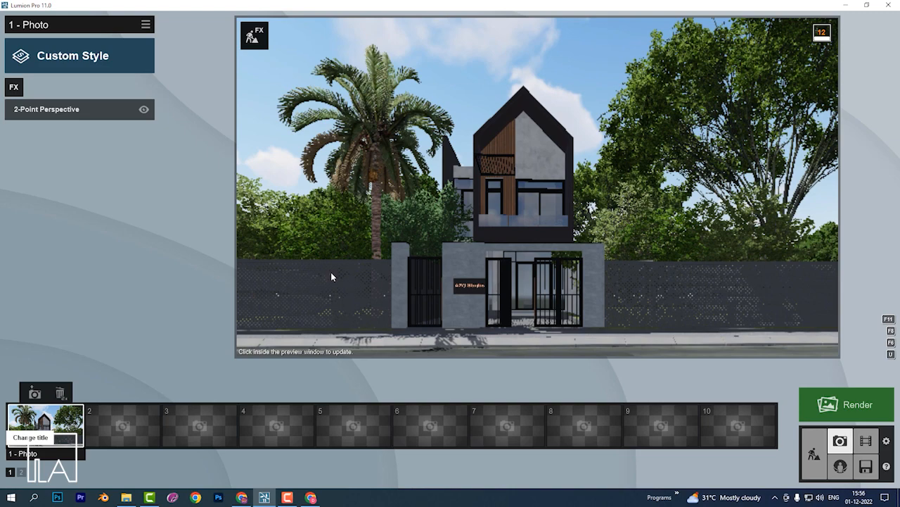
{"action": "left_click", "coordinate": [330, 276]}
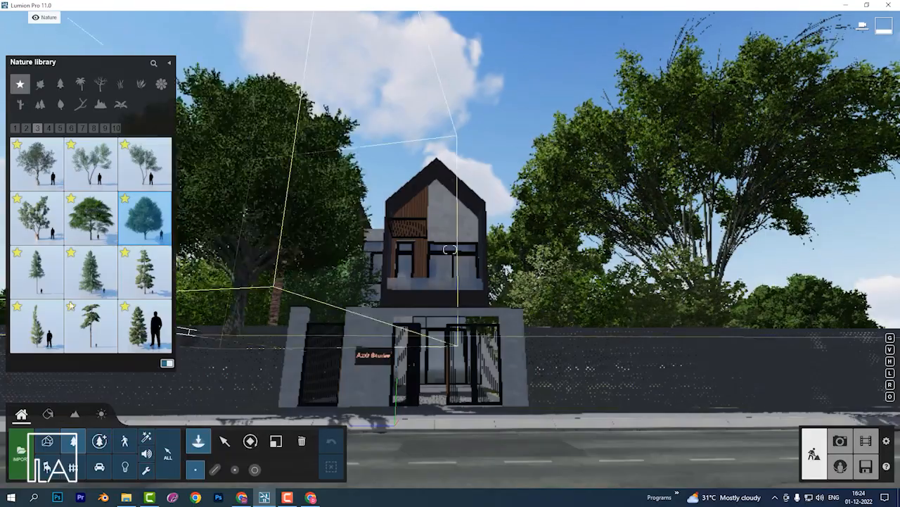
Choose Rhododendron Blue L from the favourite plants and place it on the pavement beside the right gate pillar.
{"action": "left_click", "coordinate": [83, 128]}
{"action": "left_click", "coordinate": [94, 129]}
{"action": "left_click", "coordinate": [82, 129]}
{"action": "left_click", "coordinate": [71, 129]}
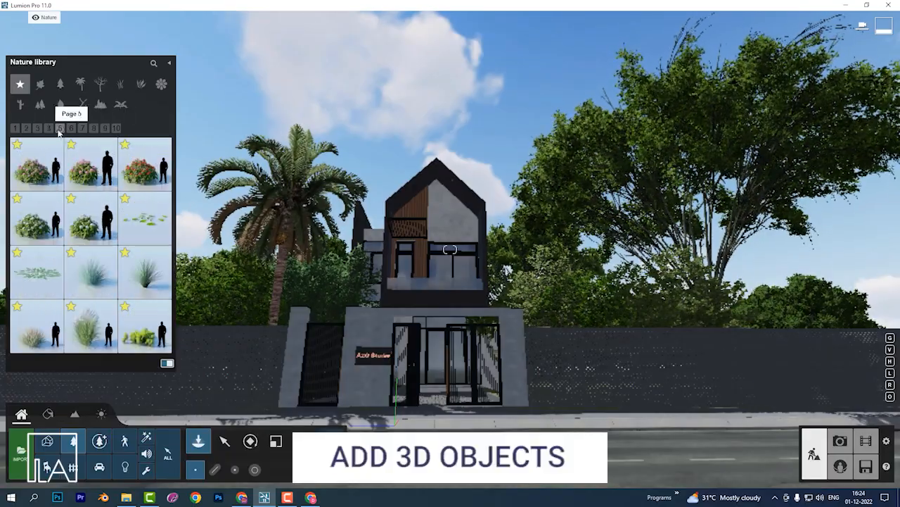
{"action": "left_click", "coordinate": [60, 129]}
{"action": "left_click", "coordinate": [48, 129]}
{"action": "left_click", "coordinate": [91, 326]}
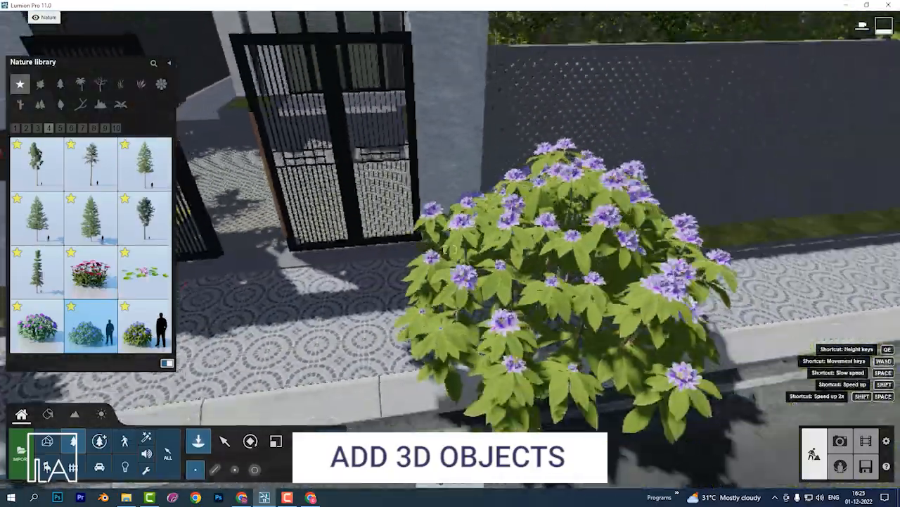
{"action": "left_click", "coordinate": [473, 263]}
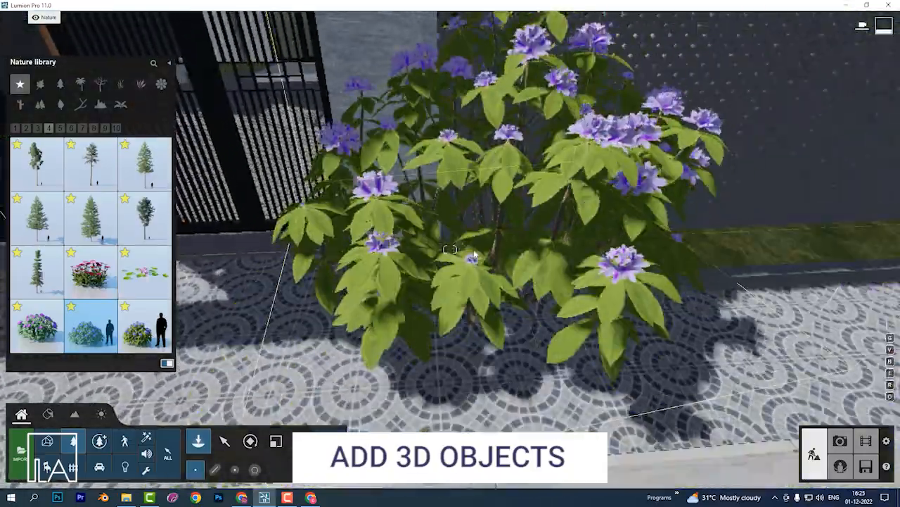
Scale the Rhododendron Blue L down and set it in the grass strip next to the right gate pillar.
{"action": "left_click", "coordinate": [276, 441]}
{"action": "left_click_drag", "start_coordinate": [466, 249], "coordinate": [451, 288]}
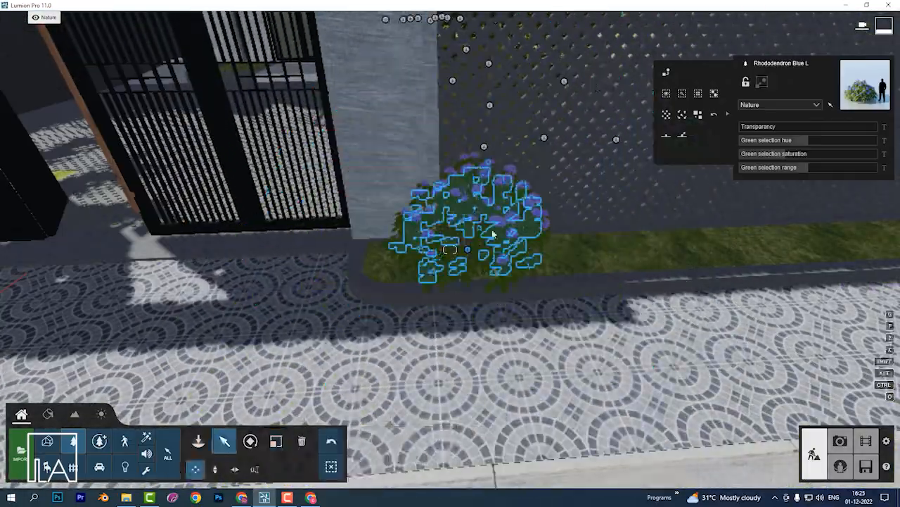
{"action": "left_click_drag", "start_coordinate": [468, 249], "coordinate": [431, 256]}
Add a smaller second Rhododendron Blue L in the grass strip and move it closer to the first.
{"action": "key", "text": "s"}
{"action": "key", "text": "d"}
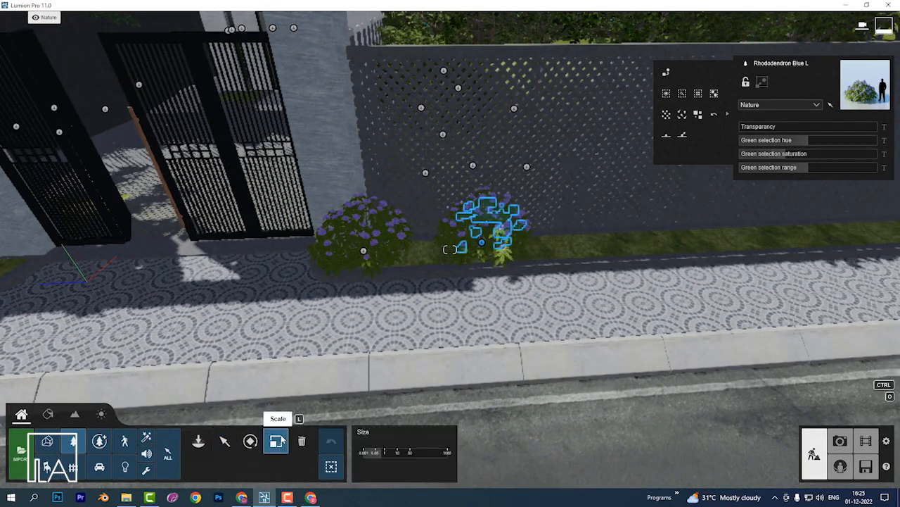
{"action": "left_click_drag", "start_coordinate": [489, 242], "coordinate": [469, 245]}
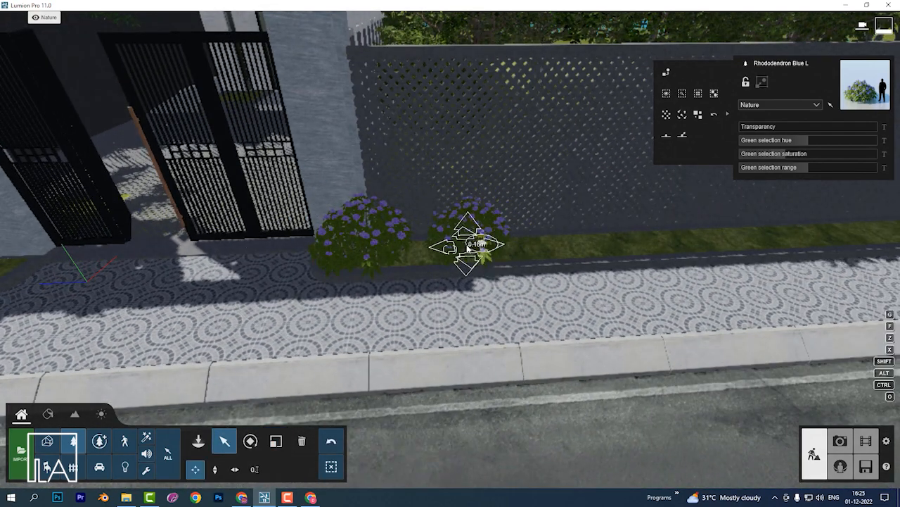
Try a different blue rhododendron from the favourite plants below the A2O Studio sign.
{"action": "key", "text": "s"}
{"action": "right_click_drag", "start_coordinate": [468, 245], "coordinate": [428, 173]}
{"action": "key", "text": "a"}
{"action": "left_click", "coordinate": [199, 441]}
{"action": "left_click", "coordinate": [143, 337]}
{"action": "left_click", "coordinate": [310, 173]}
{"action": "key", "text": "w"}
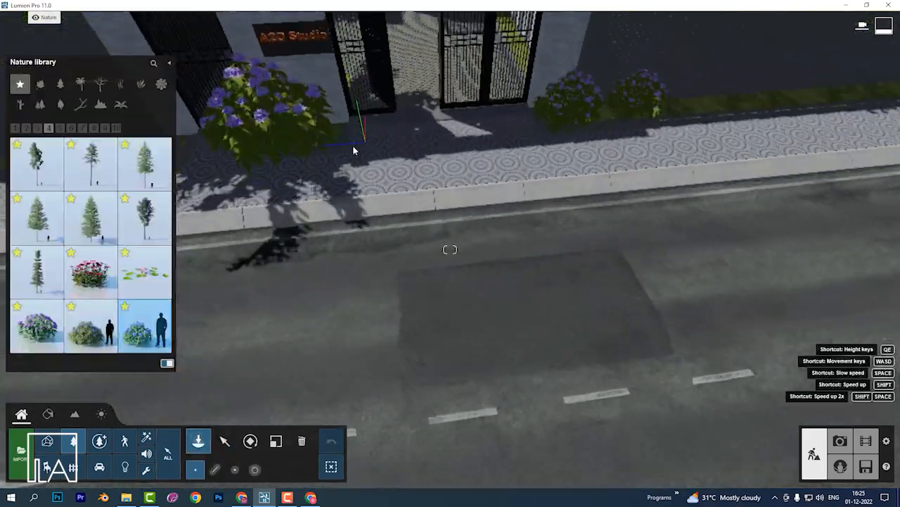
Plant a Rhododendron Pink L in the grass bed below the A2O Studio sign and scale it down to fit.
{"action": "key", "text": "s"}
{"action": "left_click", "coordinate": [59, 128]}
{"action": "left_click", "coordinate": [36, 165]}
{"action": "key", "text": "w"}
{"action": "left_click", "coordinate": [426, 244]}
{"action": "key", "text": "l"}
{"action": "left_click_drag", "start_coordinate": [427, 243], "coordinate": [405, 317]}
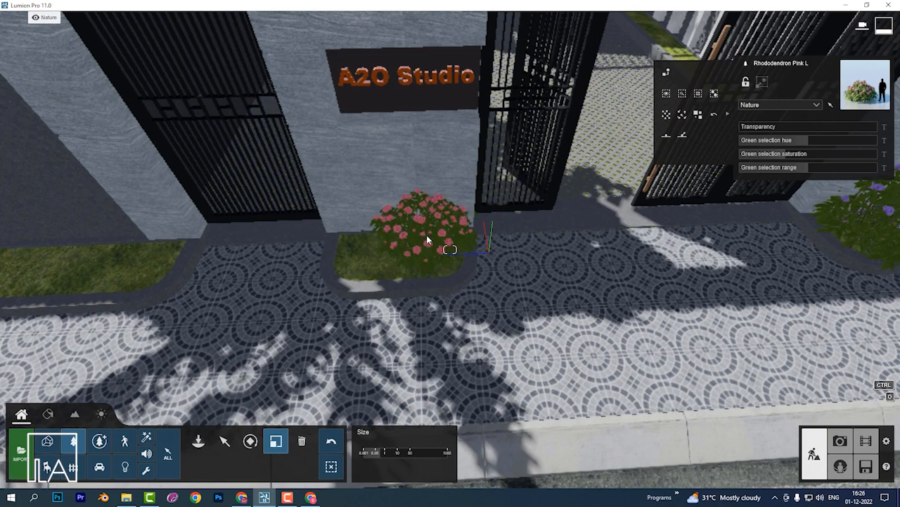
Copy the small front plant along the bed below the A2O Studio sign, and copy the Rhododendron Blue L into the grass strip left of the gate.
{"action": "scroll", "coordinate": [511, 406], "scroll_direction": "down", "scroll_amount": 2}
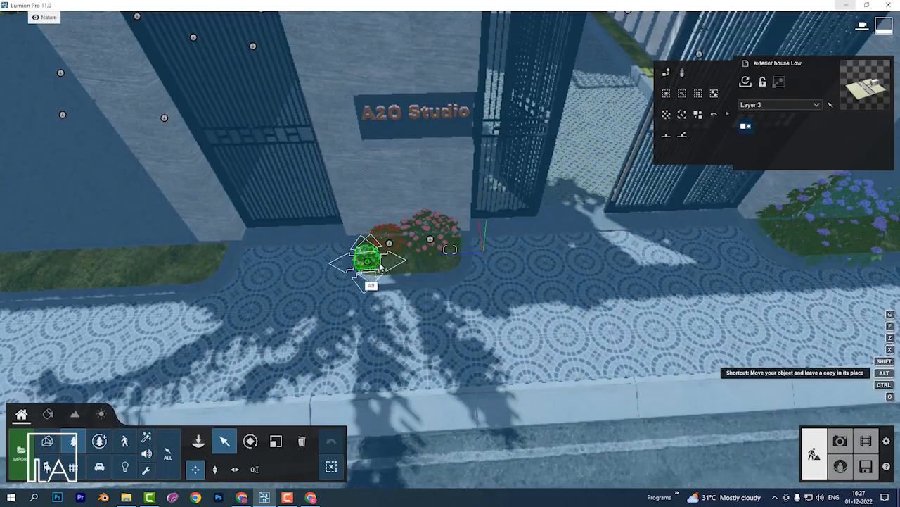
{"action": "left_click_drag", "start_coordinate": [380, 266], "coordinate": [423, 264], "text": "alt"}
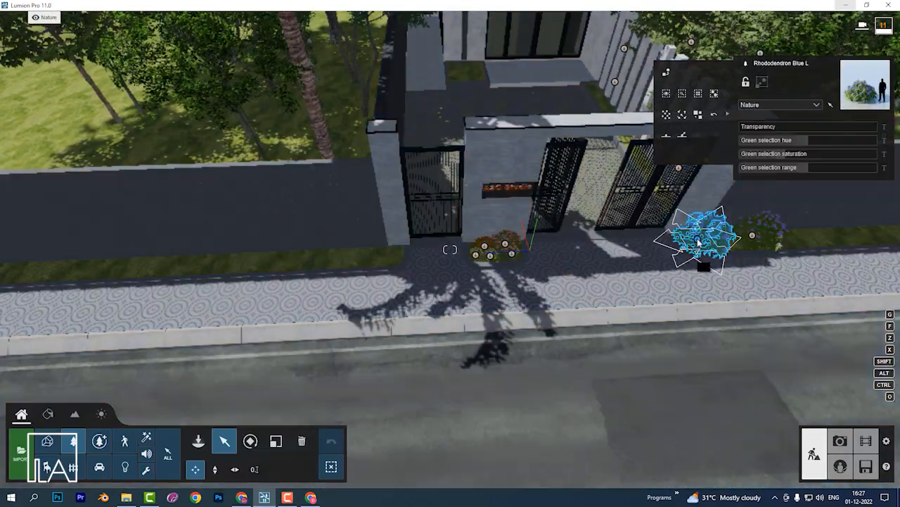
{"action": "left_click_drag", "start_coordinate": [704, 237], "coordinate": [380, 257], "text": "alt"}
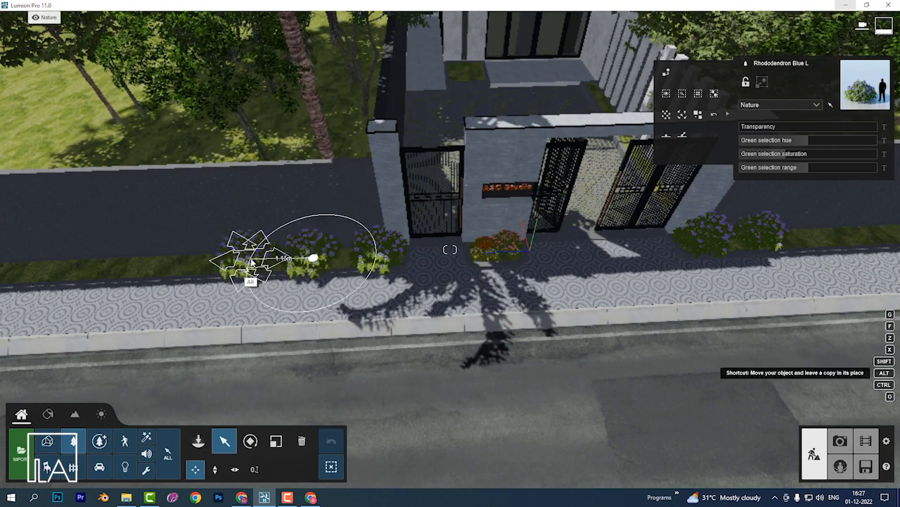
Plant a Rhododendron Pink M between the blue shrubs in the left grass strip and scale it down.
{"action": "left_click", "coordinate": [199, 441]}
{"action": "left_click", "coordinate": [163, 85]}
{"action": "left_click", "coordinate": [92, 162]}
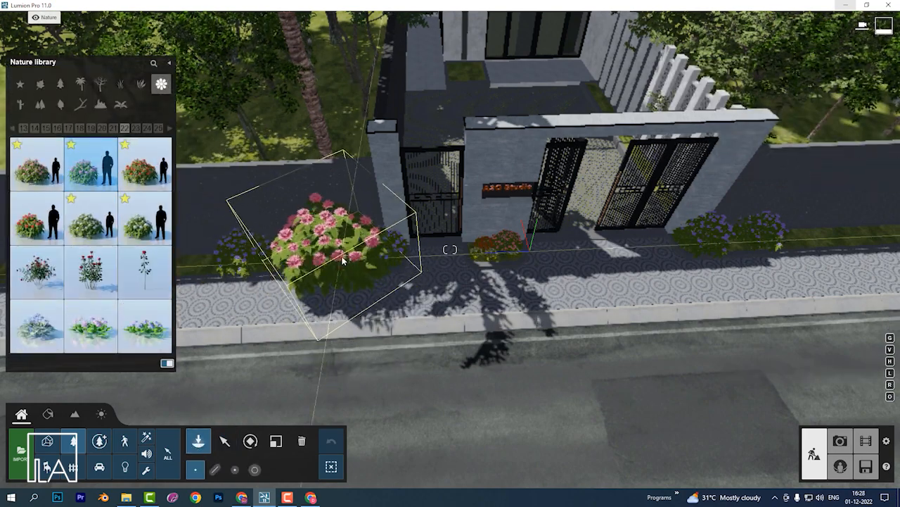
{"action": "left_click", "coordinate": [345, 260]}
{"action": "left_click", "coordinate": [280, 440]}
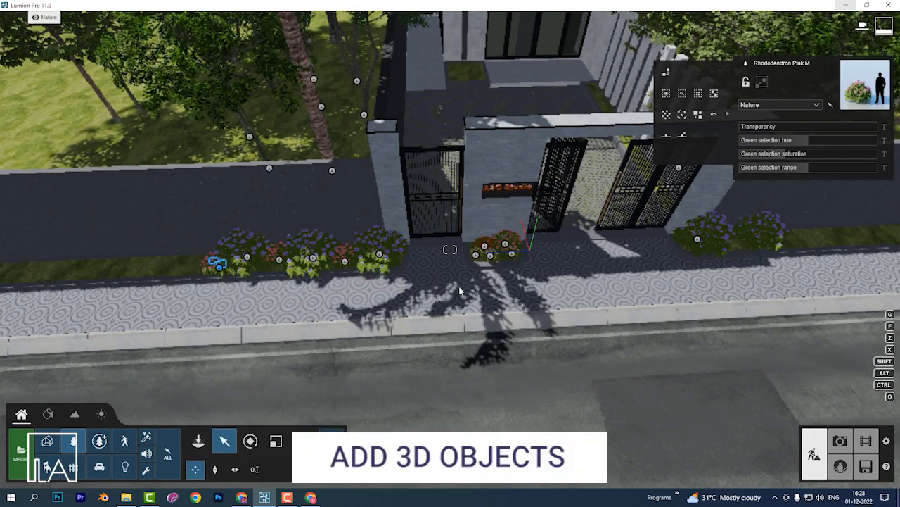
Try a favourite palm, scaled down, in the flower bed below the A2O Studio sign.
{"action": "right_click_drag", "start_coordinate": [460, 291], "coordinate": [493, 289]}
{"action": "scroll", "coordinate": [459, 289], "scroll_direction": "up", "scroll_amount": 5}
{"action": "left_click", "coordinate": [199, 441]}
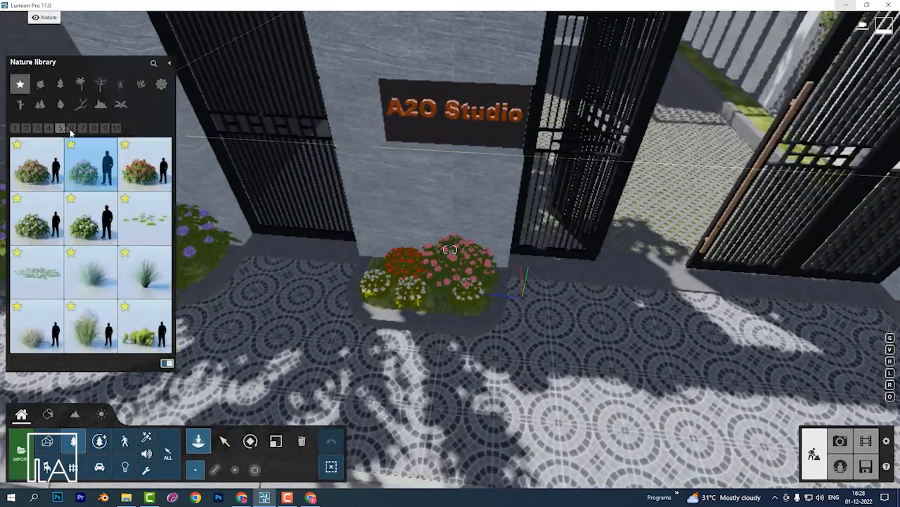
{"action": "left_click", "coordinate": [71, 130]}
{"action": "left_click", "coordinate": [90, 270]}
{"action": "left_click", "coordinate": [401, 278]}
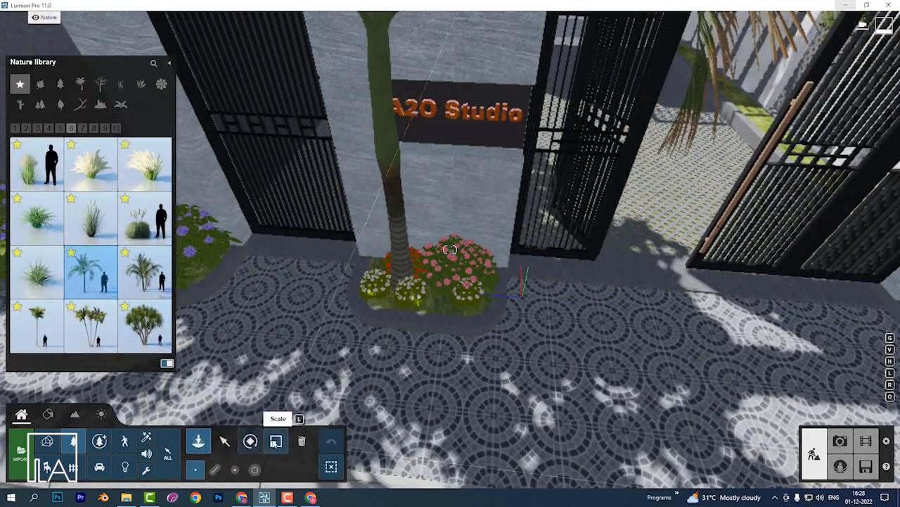
{"action": "left_click", "coordinate": [275, 441]}
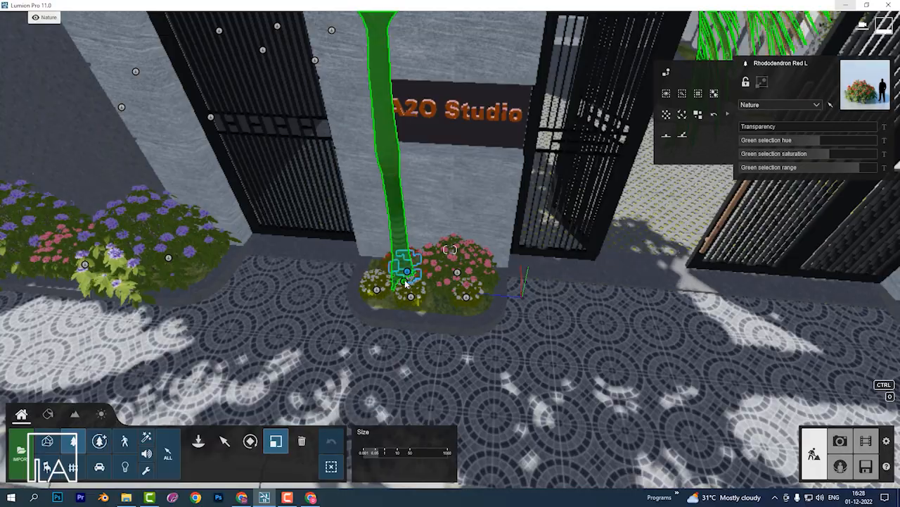
{"action": "left_click_drag", "start_coordinate": [405, 282], "coordinate": [370, 322]}
Delete the small palm from the flower bed below the sign.
{"action": "scroll", "coordinate": [370, 321], "scroll_direction": "down", "scroll_amount": 5}
{"action": "scroll", "coordinate": [370, 324], "scroll_direction": "up", "scroll_amount": 2}
{"action": "scroll", "coordinate": [370, 324], "scroll_direction": "down", "scroll_amount": 2}
{"action": "left_click", "coordinate": [302, 441]}
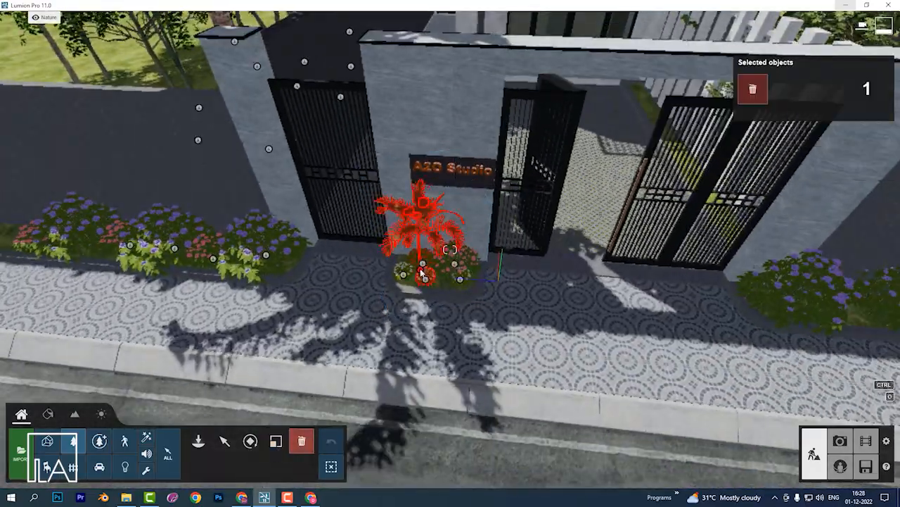
{"action": "left_click", "coordinate": [423, 275]}
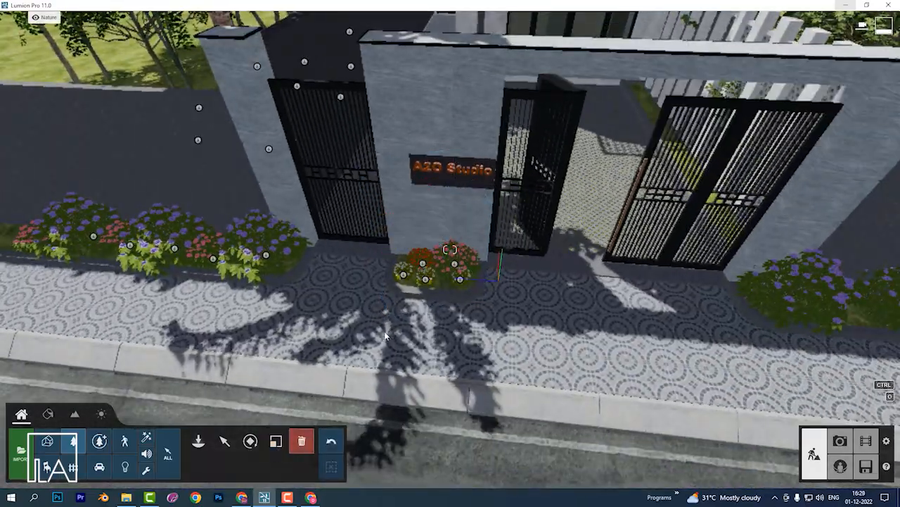
Try a single blue-flowering shrub in the narrow grass strip inside the slatted fence and delete it.
{"action": "scroll", "coordinate": [468, 323], "scroll_direction": "up", "scroll_amount": 4}
{"action": "right_click_drag", "start_coordinate": [385, 336], "coordinate": [634, 275]}
{"action": "scroll", "coordinate": [552, 299], "scroll_direction": "down", "scroll_amount": 5}
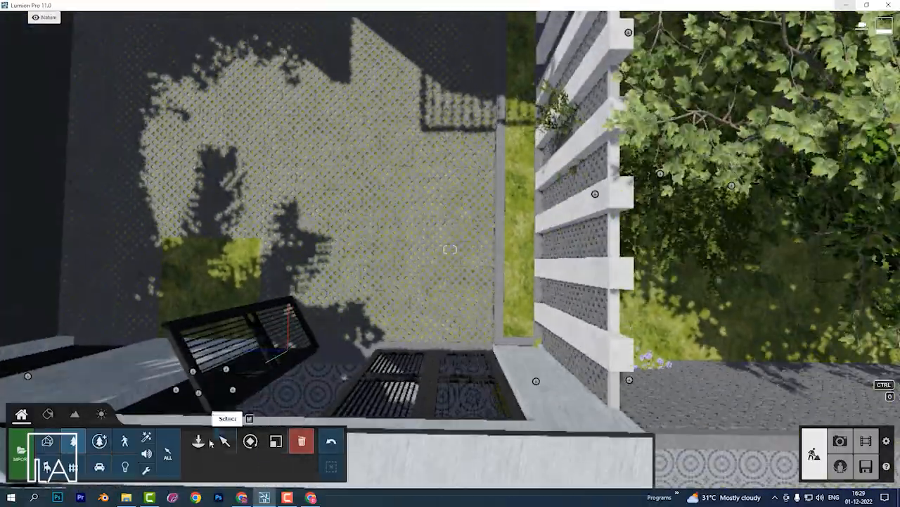
{"action": "left_click", "coordinate": [223, 442]}
{"action": "scroll", "coordinate": [394, 338], "scroll_direction": "down", "scroll_amount": 4}
{"action": "right_click_drag", "start_coordinate": [479, 285], "coordinate": [501, 303]}
{"action": "left_click", "coordinate": [503, 303]}
{"action": "key", "text": "n"}
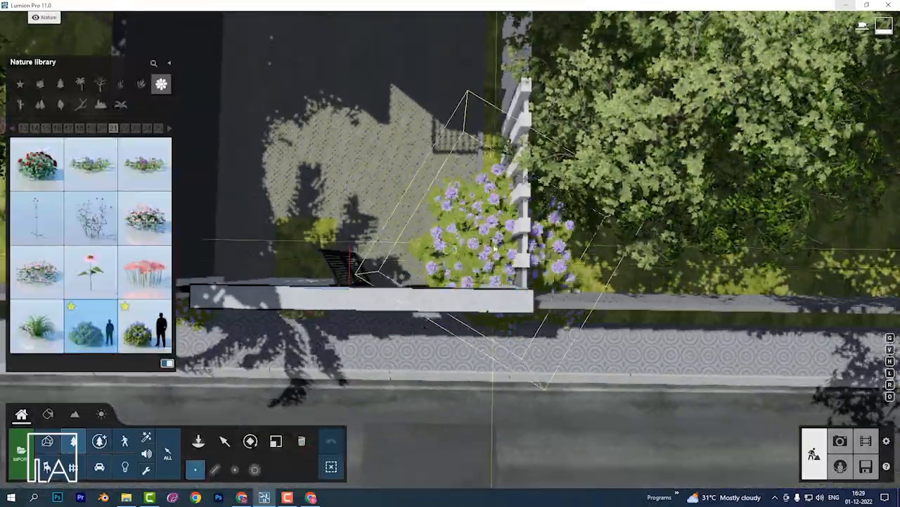
{"action": "left_click", "coordinate": [302, 441]}
{"action": "left_click", "coordinate": [496, 268]}
Place a row of shrubs along the full grass strip inside the slatted fence with line placement.
{"action": "left_click", "coordinate": [198, 441]}
{"action": "left_click", "coordinate": [216, 469]}
{"action": "left_click", "coordinate": [489, 273]}
{"action": "key", "text": "w"}
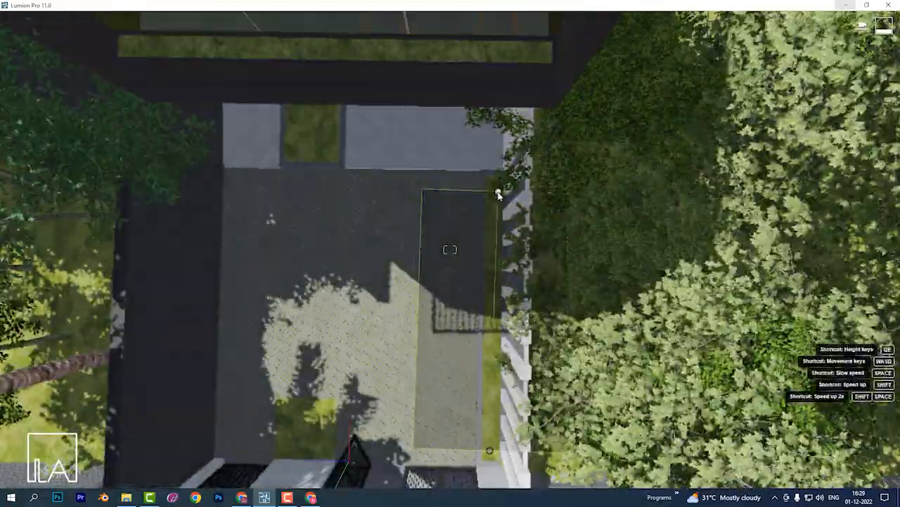
{"action": "left_click", "coordinate": [496, 192]}
Add a favourite pink rhododendron to the row's plant mix, remove the red-flowered plant and accept the placement.
{"action": "left_click", "coordinate": [570, 432]}
{"action": "left_click", "coordinate": [81, 128]}
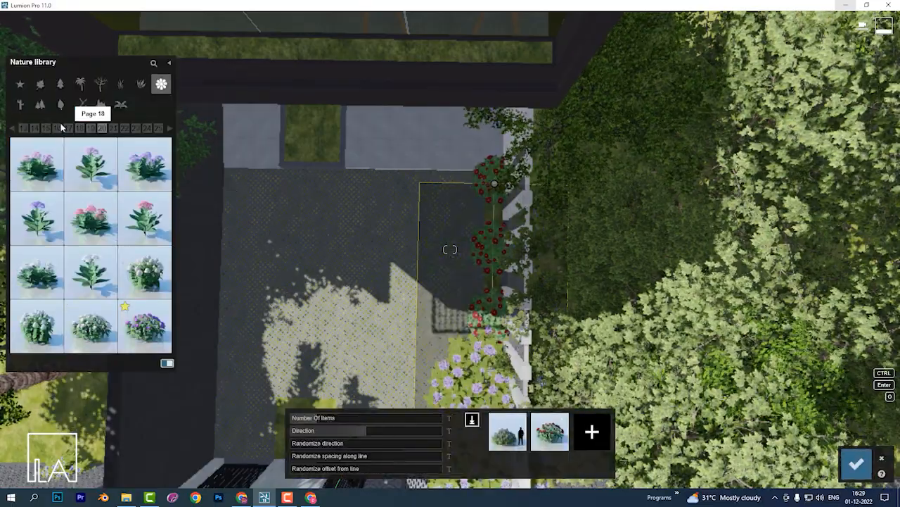
{"action": "left_click", "coordinate": [20, 85]}
{"action": "left_click", "coordinate": [48, 128]}
{"action": "left_click", "coordinate": [59, 128]}
{"action": "left_click", "coordinate": [91, 165]}
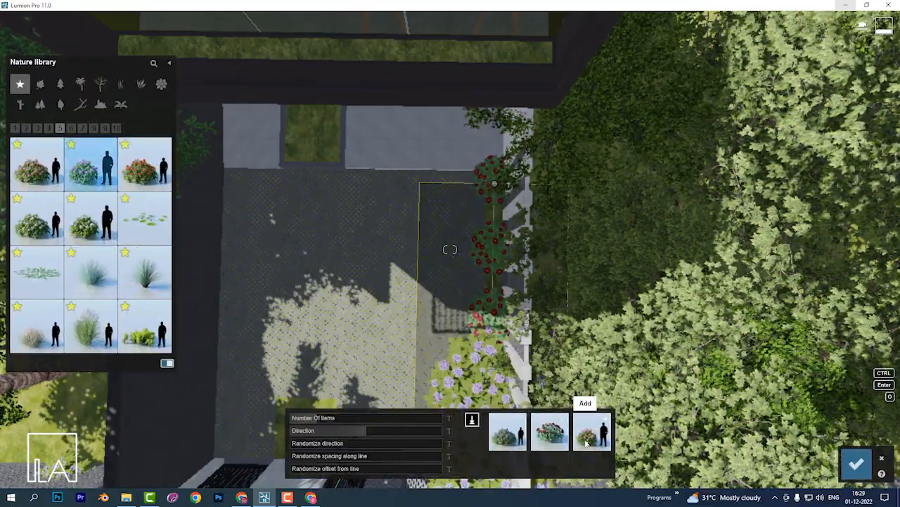
{"action": "left_click", "coordinate": [550, 432]}
{"action": "left_click", "coordinate": [856, 464]}
Scale down the pink and blue rhododendrons at the house end of the fence strip.
{"action": "left_click", "coordinate": [225, 441]}
{"action": "right_click_drag", "start_coordinate": [408, 337], "coordinate": [600, 262]}
{"action": "left_click", "coordinate": [250, 441]}
{"action": "key", "text": "w"}
{"action": "left_click", "coordinate": [276, 441]}
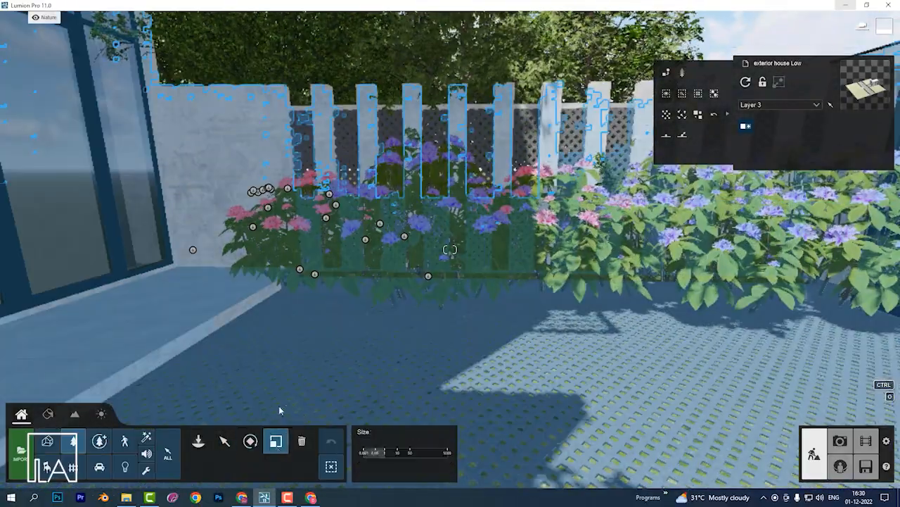
{"action": "left_click_drag", "start_coordinate": [302, 265], "coordinate": [297, 303]}
{"action": "left_click_drag", "start_coordinate": [423, 275], "coordinate": [401, 319]}
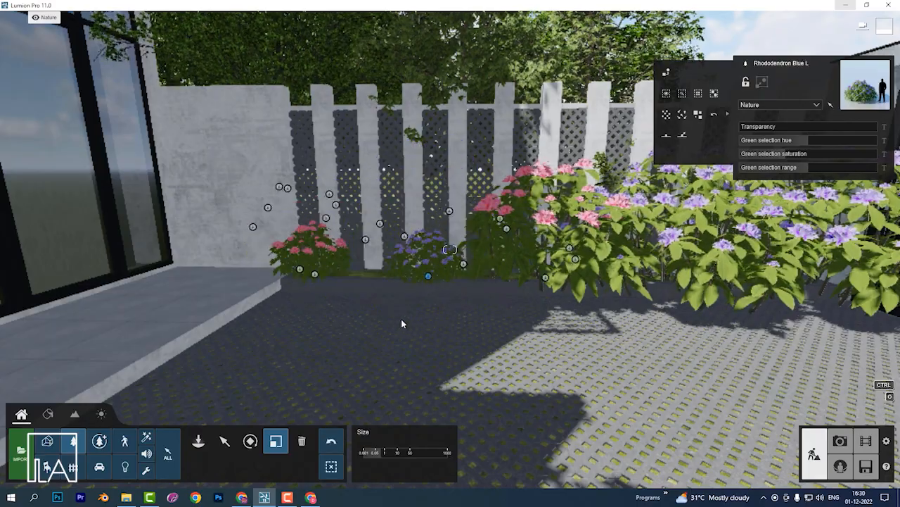
Scale down the next Rhododendron Pink M and move it beside the small blue shrub in the fence strip.
{"action": "right_click_drag", "start_coordinate": [401, 319], "coordinate": [487, 425]}
{"action": "key", "text": "m"}
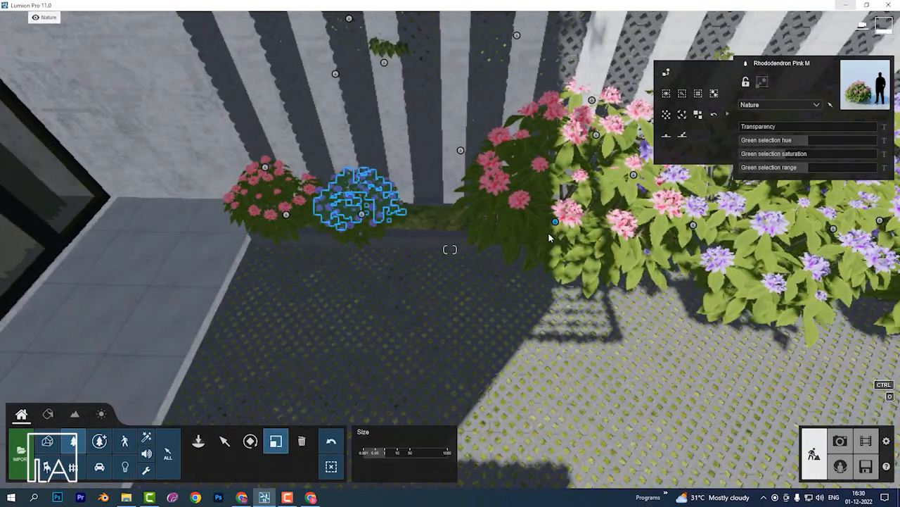
{"action": "left_click_drag", "start_coordinate": [550, 237], "coordinate": [530, 275]}
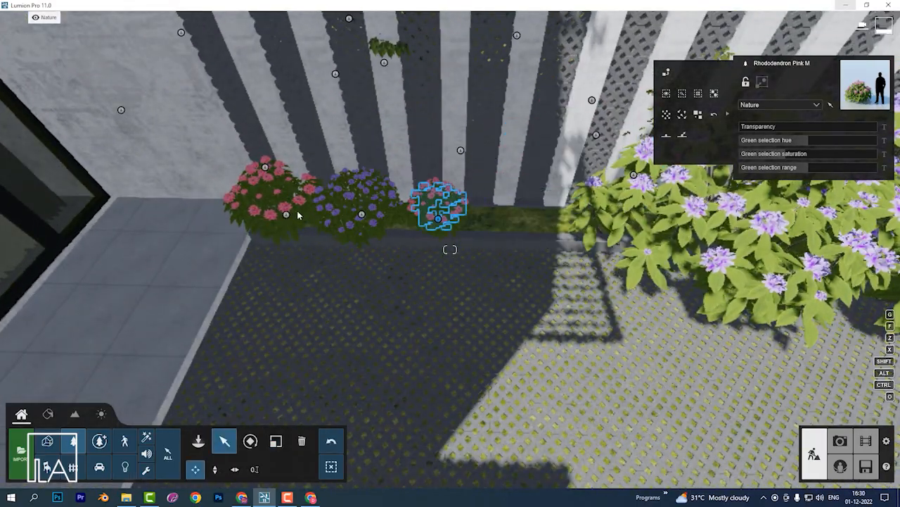
{"action": "left_click_drag", "start_coordinate": [445, 221], "coordinate": [442, 223]}
{"action": "left_click", "coordinate": [332, 441]}
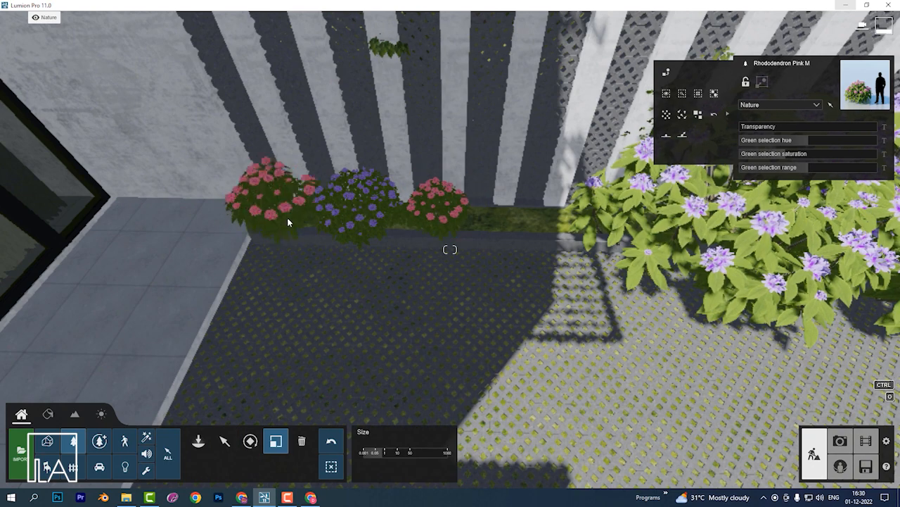
Scale down the remaining blue and pink rhododendrons and space them evenly along the fence strip up to the gate.
{"action": "key", "text": "m"}
{"action": "key", "text": "l"}
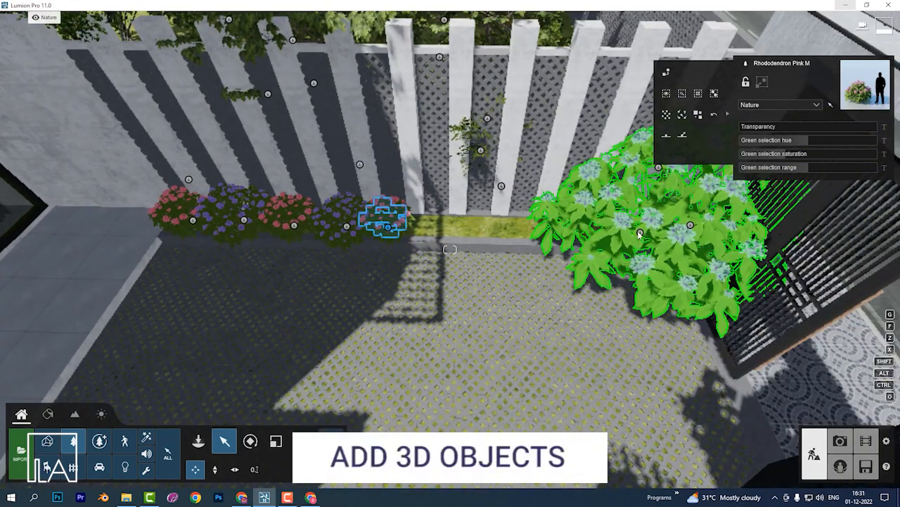
{"action": "left_click_drag", "start_coordinate": [634, 236], "coordinate": [586, 272]}
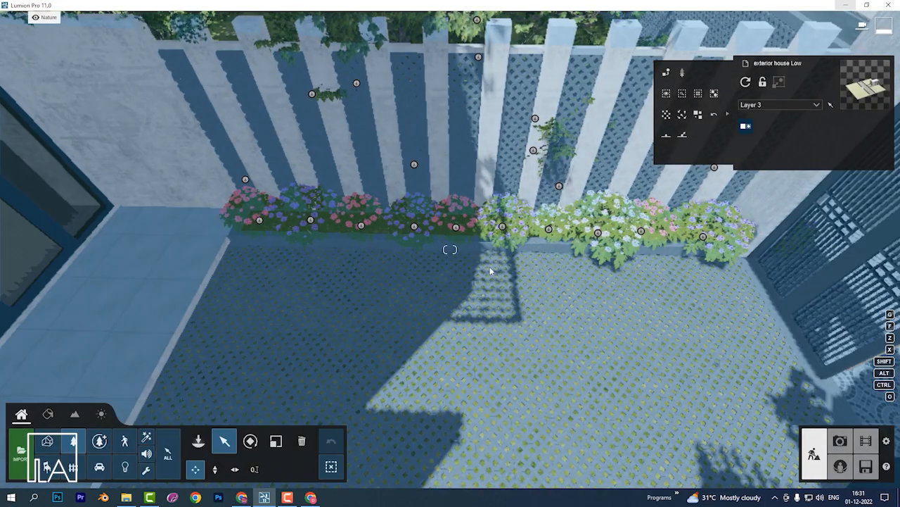
Plant an Alexandra Palm in the square grass planter at the house entrance.
{"action": "right_click_drag", "start_coordinate": [490, 271], "coordinate": [389, 221]}
{"action": "scroll", "coordinate": [388, 221], "scroll_direction": "down", "scroll_amount": 5}
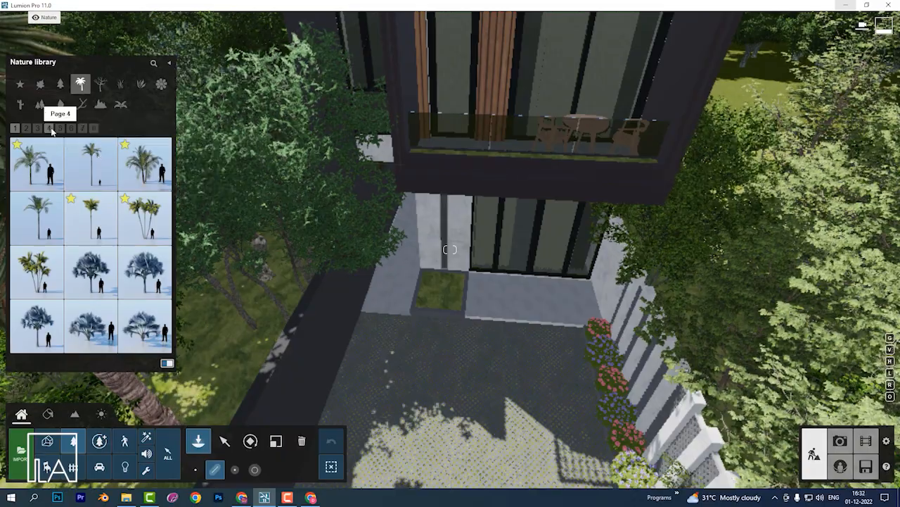
{"action": "left_click", "coordinate": [61, 128]}
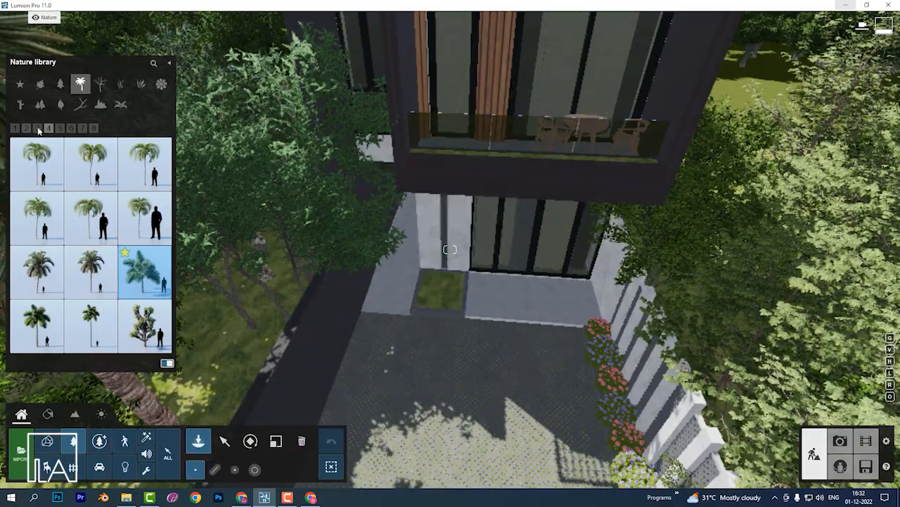
{"action": "left_click", "coordinate": [33, 129]}
{"action": "left_click", "coordinate": [26, 129]}
{"action": "left_click", "coordinate": [15, 128]}
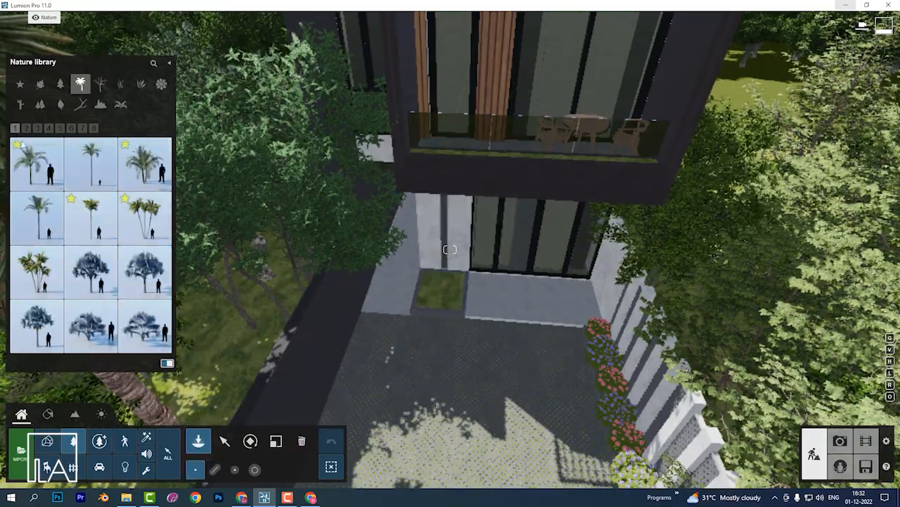
{"action": "left_click", "coordinate": [50, 185]}
{"action": "left_click", "coordinate": [432, 300]}
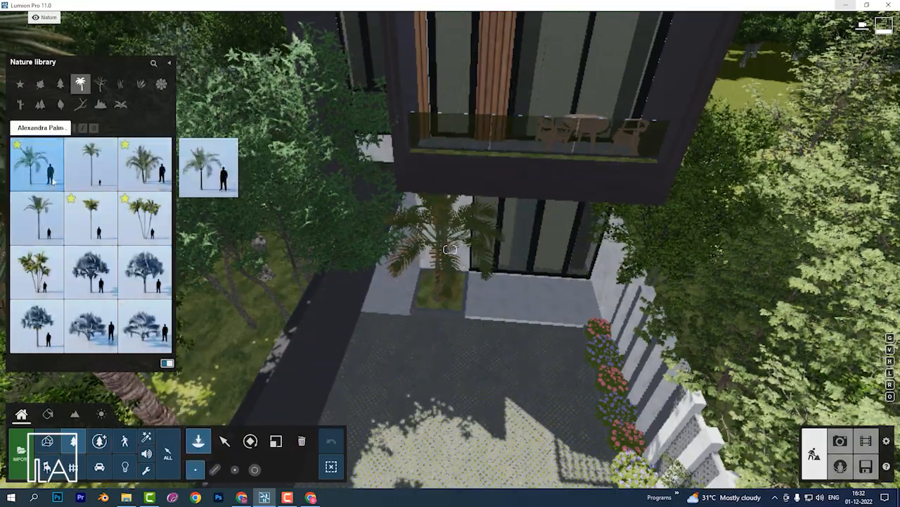
{"action": "left_click", "coordinate": [276, 441]}
{"action": "key", "text": "w"}
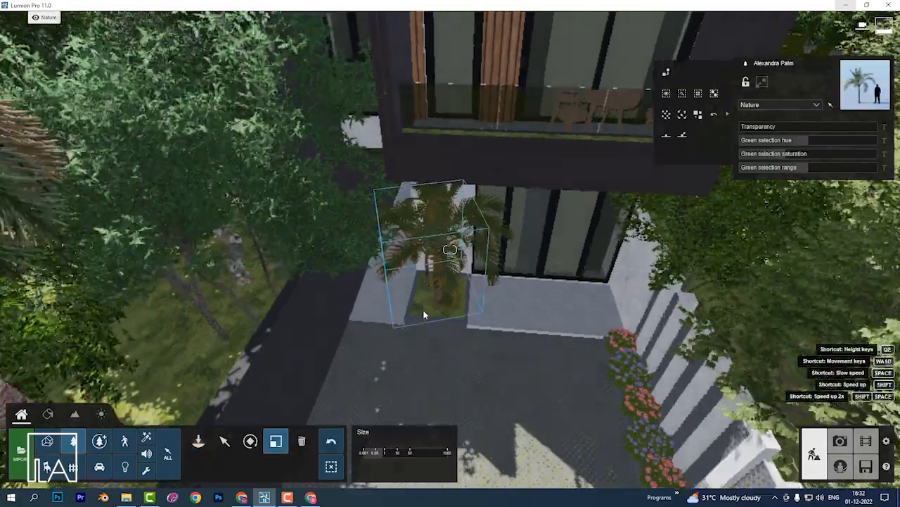
{"action": "left_click", "coordinate": [251, 441]}
Plant a green palm shrub and yellow-green palm shrubs around the palm trunk in the entrance planter.
{"action": "left_click", "coordinate": [199, 440]}
{"action": "left_click", "coordinate": [141, 84]}
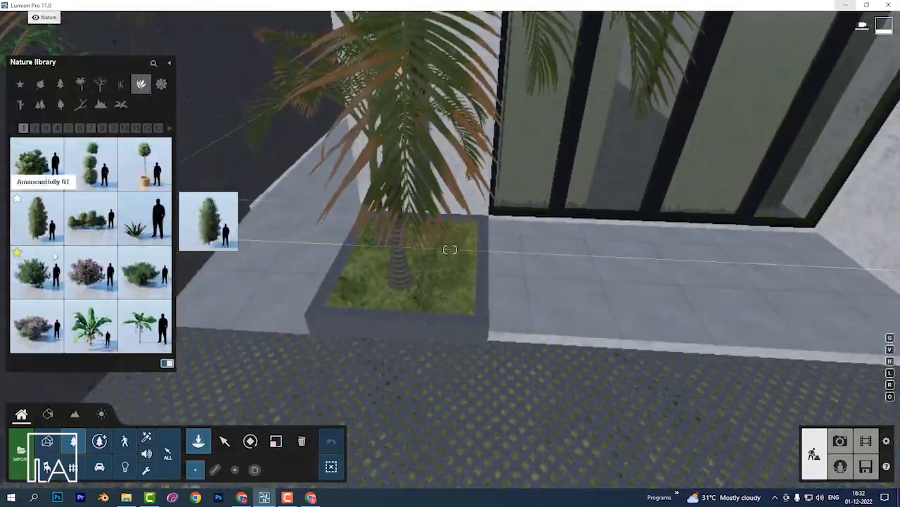
{"action": "left_click", "coordinate": [37, 271]}
{"action": "left_click", "coordinate": [38, 178]}
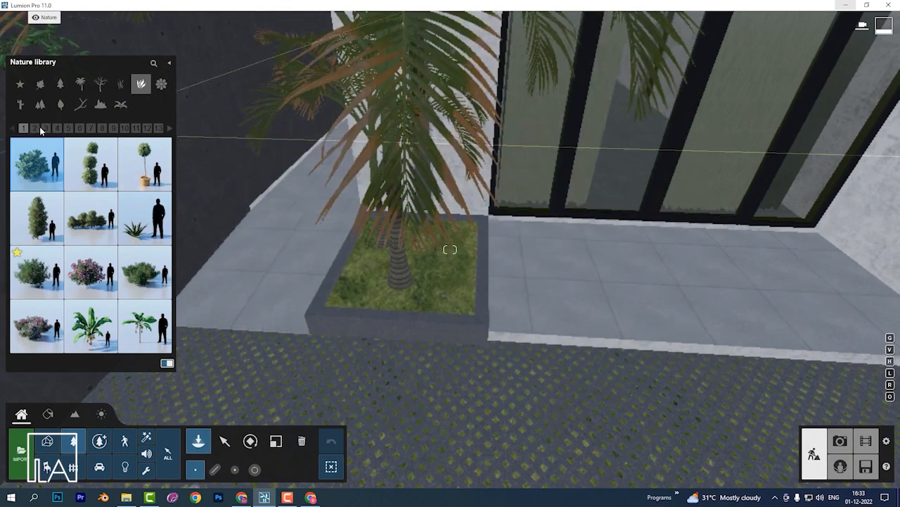
{"action": "left_click", "coordinate": [72, 132]}
{"action": "left_click", "coordinate": [83, 131]}
{"action": "left_click", "coordinate": [105, 131]}
{"action": "left_click", "coordinate": [125, 128]}
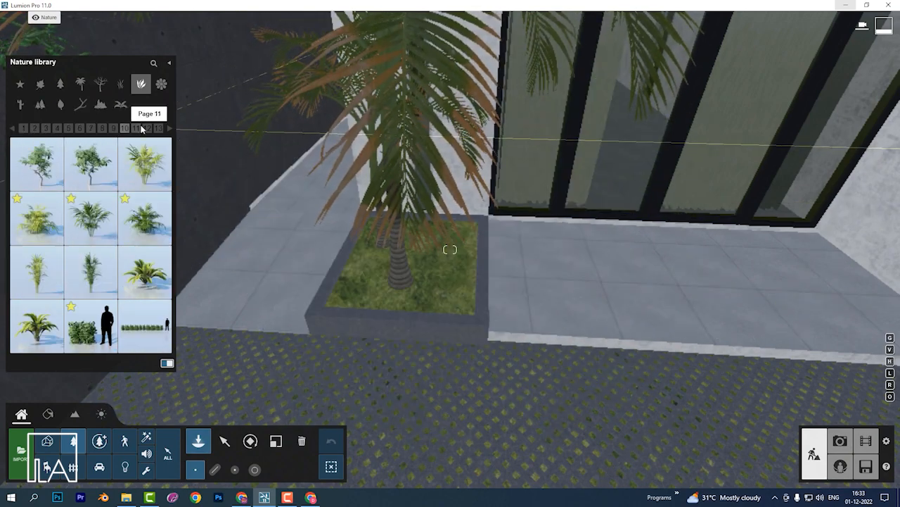
{"action": "left_click", "coordinate": [145, 218]}
{"action": "left_click", "coordinate": [37, 217]}
{"action": "left_click", "coordinate": [442, 285]}
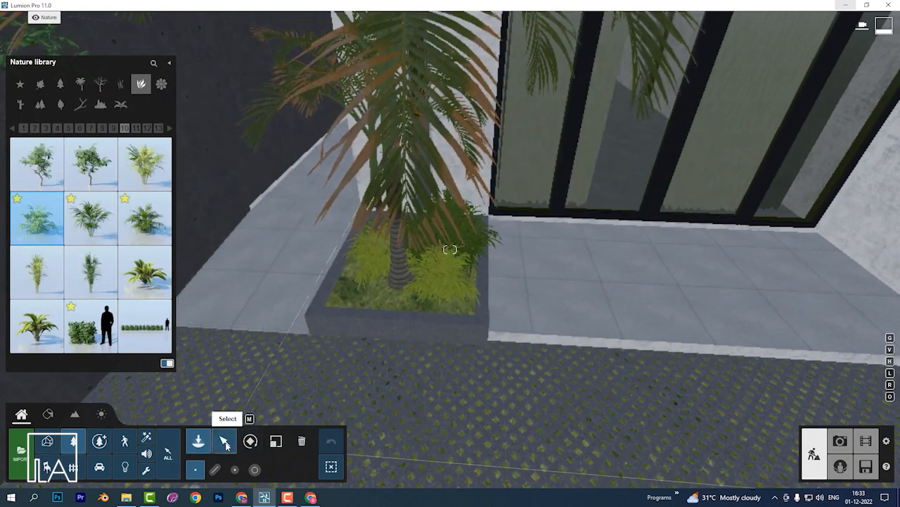
{"action": "left_click", "coordinate": [225, 441]}
Assign the Wild Grass 02 material to the planter's grass surface and adjust its grass size and grass length.
{"action": "left_click", "coordinate": [48, 413]}
{"action": "left_click", "coordinate": [359, 299]}
{"action": "left_click", "coordinate": [25, 174]}
{"action": "left_click", "coordinate": [61, 200]}
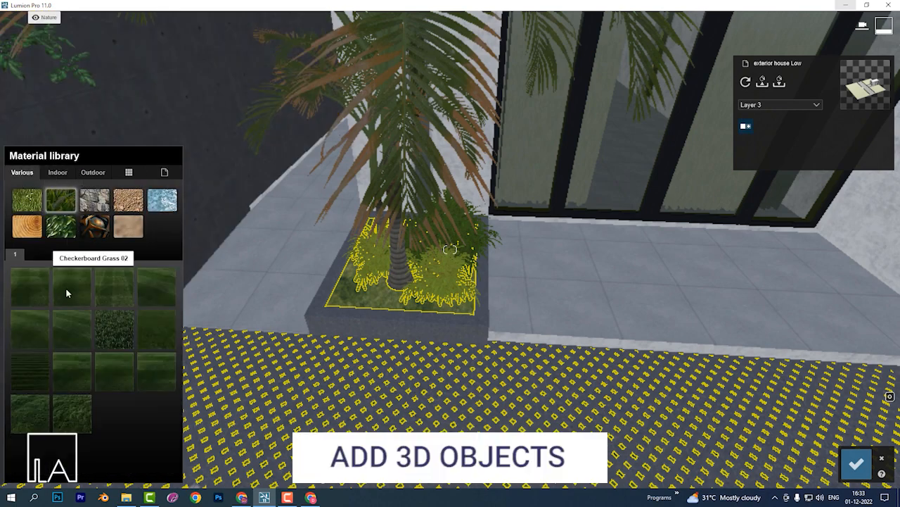
{"action": "left_click", "coordinate": [75, 421]}
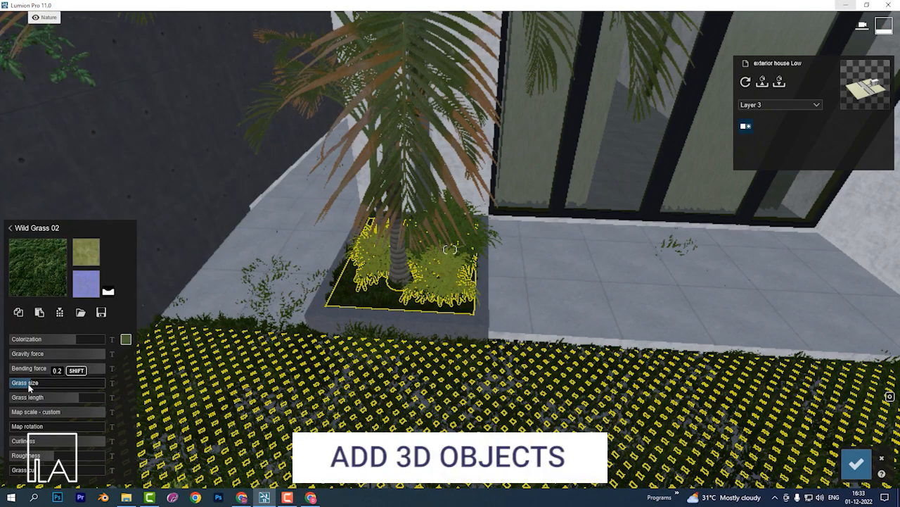
{"action": "left_click_drag", "start_coordinate": [29, 386], "coordinate": [59, 400]}
{"action": "left_click_drag", "start_coordinate": [26, 385], "coordinate": [30, 387]}
Replace the Wild Grass 02 material with the first grass in the same 3D grass collection.
{"action": "key", "text": "s"}
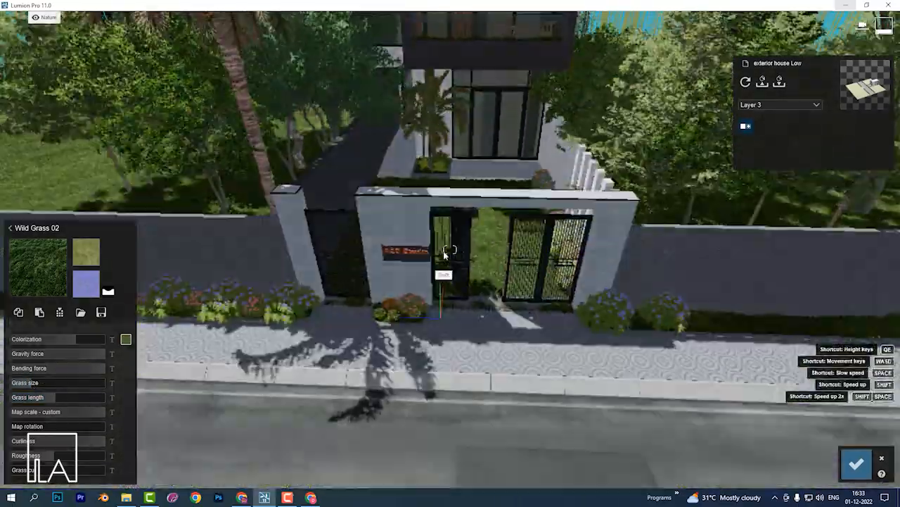
{"action": "key", "text": "e"}
{"action": "left_click", "coordinate": [38, 268]}
{"action": "left_click", "coordinate": [60, 201]}
{"action": "left_click", "coordinate": [37, 292]}
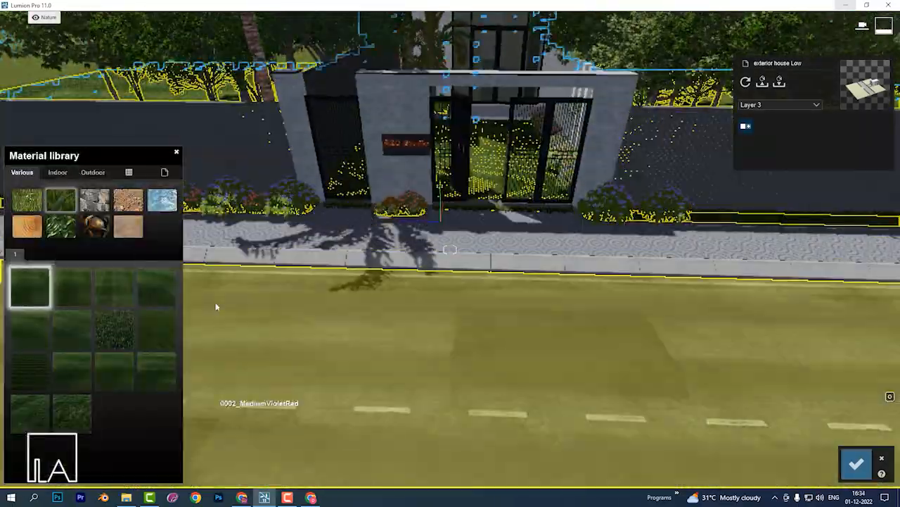
Save the material changes, turn on landscape grass for the terrain and adjust its grass size.
{"action": "left_click", "coordinate": [61, 225]}
{"action": "left_click", "coordinate": [857, 464]}
{"action": "left_click", "coordinate": [75, 414]}
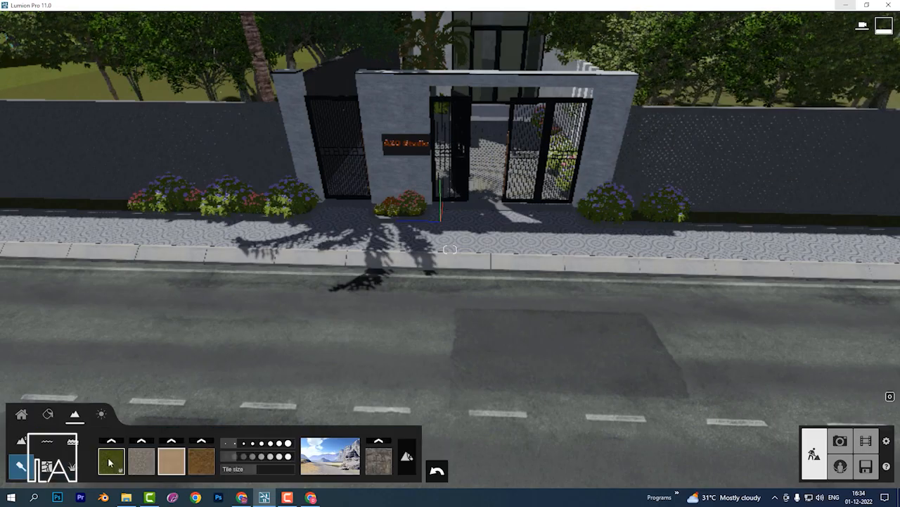
{"action": "left_click", "coordinate": [77, 476]}
{"action": "left_click", "coordinate": [108, 456]}
{"action": "left_click_drag", "start_coordinate": [151, 442], "coordinate": [129, 398]}
{"action": "key", "text": "shift+w"}
{"action": "key", "text": "shift+w"}
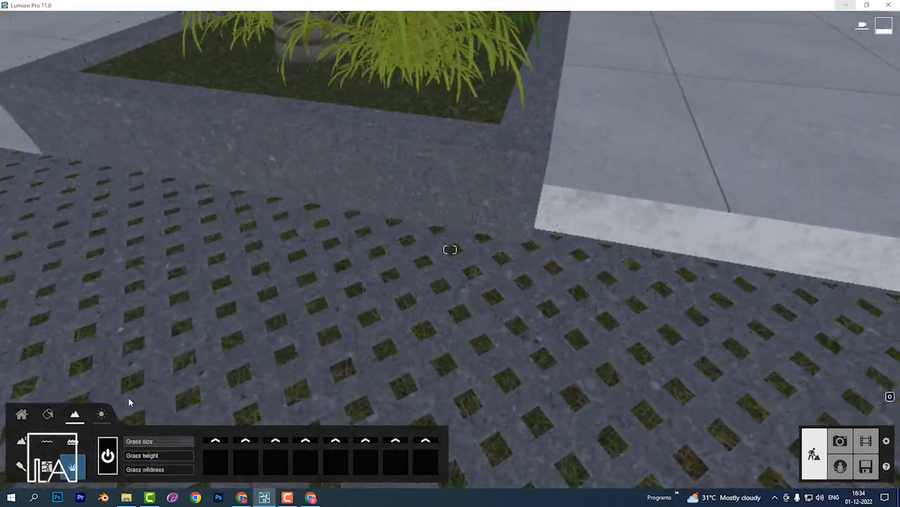
Assign the Clean Cut Grass 02 material to the grass gaps of the driveway pavers and save the change.
{"action": "left_click", "coordinate": [48, 415]}
{"action": "left_click", "coordinate": [340, 267]}
{"action": "left_click", "coordinate": [60, 200]}
{"action": "left_click", "coordinate": [72, 287]}
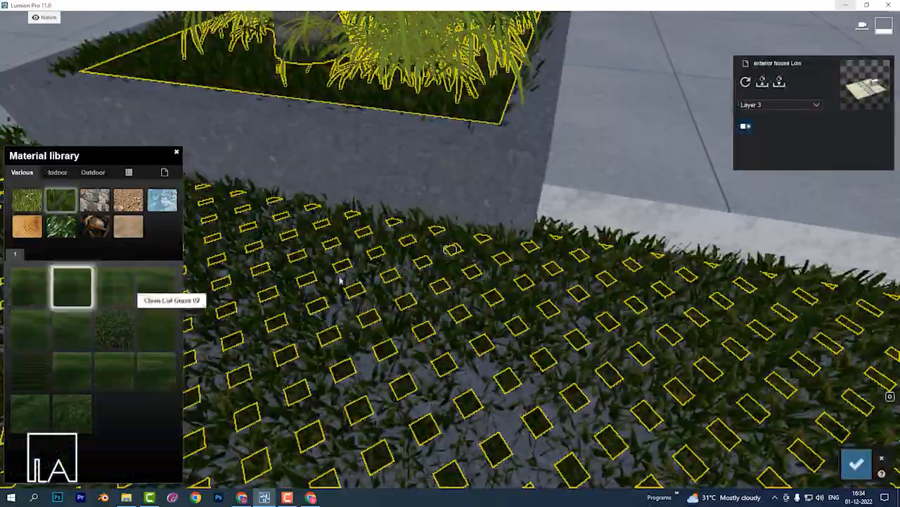
{"action": "key", "text": "shift+s"}
{"action": "key", "text": "shift+s"}
{"action": "left_click", "coordinate": [856, 464]}
{"action": "left_click", "coordinate": [21, 415]}
{"action": "left_click", "coordinate": [126, 466]}
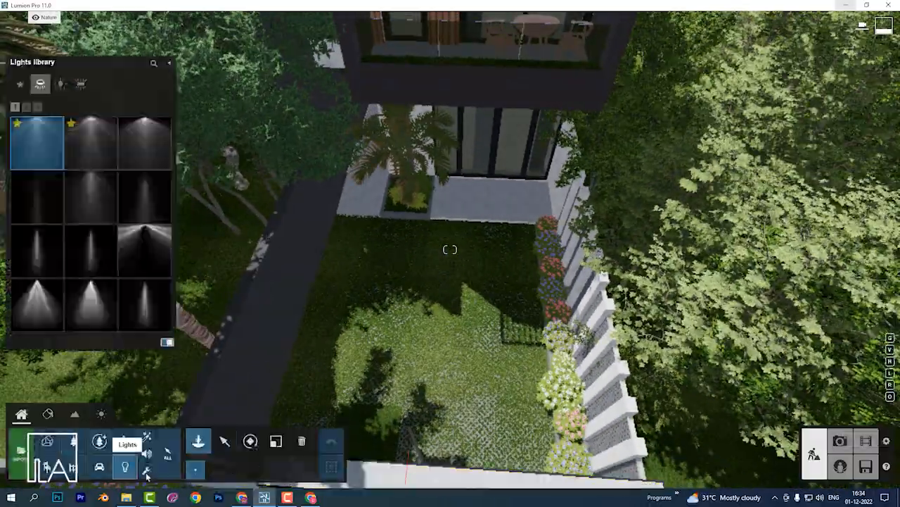
{"action": "left_click", "coordinate": [146, 469]}
{"action": "left_click", "coordinate": [145, 143]}
{"action": "left_click", "coordinate": [224, 441]}
Place the white SUV HD 008 from the transport library in the driveway behind the entrance gate.
{"action": "key", "text": "shift+s"}
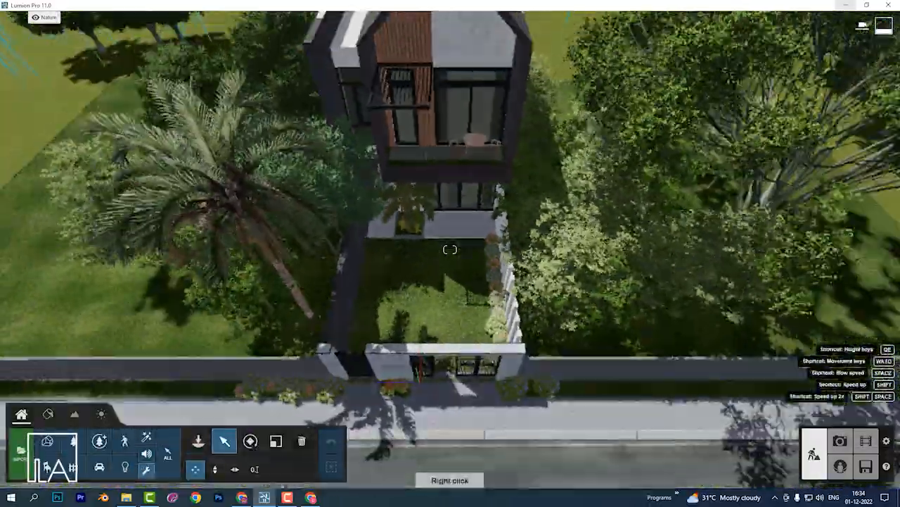
{"action": "key", "text": "shift+e"}
{"action": "right_click_drag", "start_coordinate": [445, 271], "coordinate": [413, 308]}
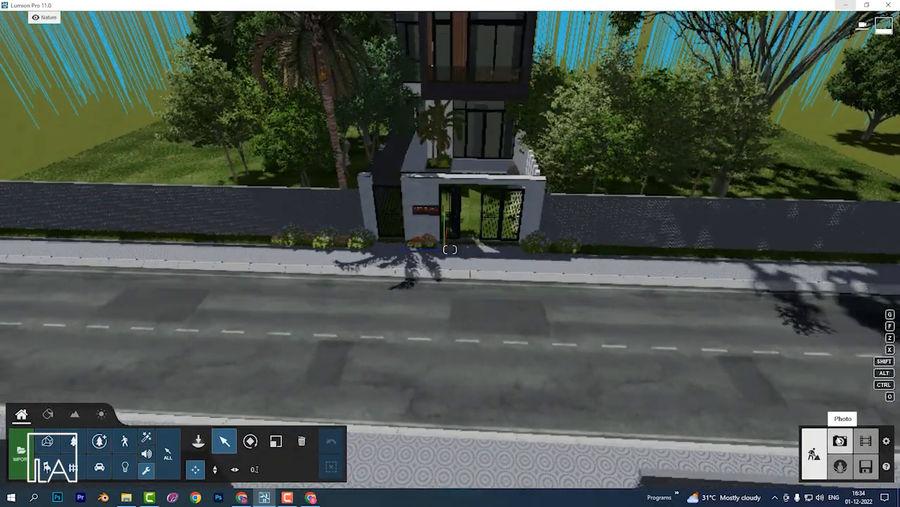
{"action": "left_click", "coordinate": [99, 466]}
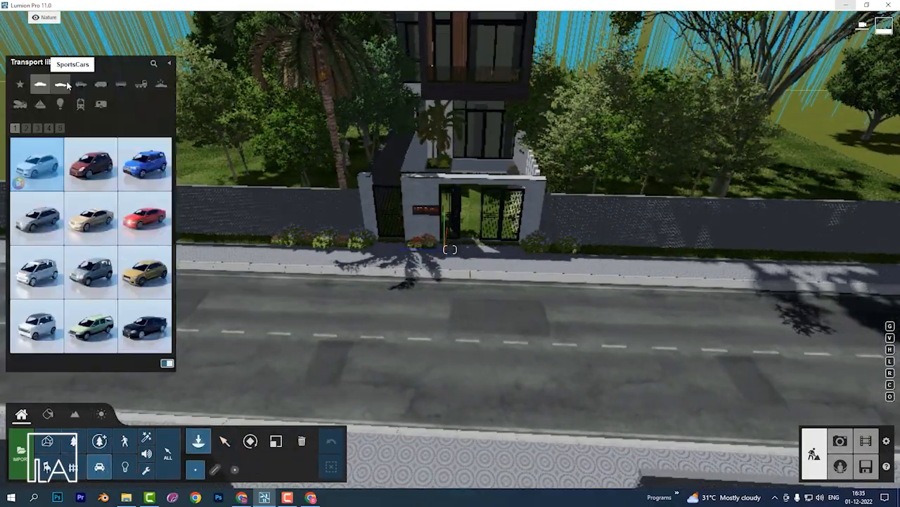
{"action": "left_click", "coordinate": [26, 128]}
{"action": "left_click", "coordinate": [90, 164]}
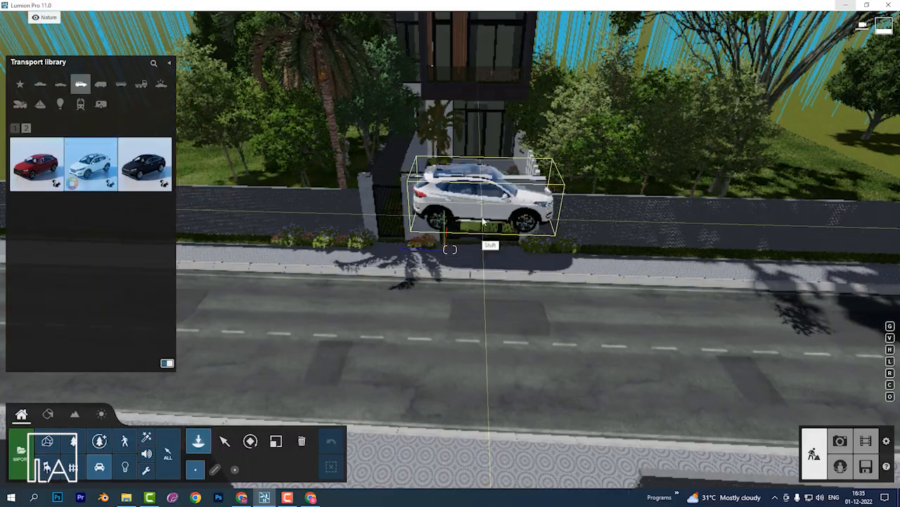
{"action": "key", "text": "w"}
{"action": "right_click_drag", "start_coordinate": [482, 221], "coordinate": [478, 237]}
Rotate the SUV so its front faces the gate and shift it into place on the driveway.
{"action": "left_click", "coordinate": [251, 441]}
{"action": "left_click_drag", "start_coordinate": [478, 222], "coordinate": [480, 273]}
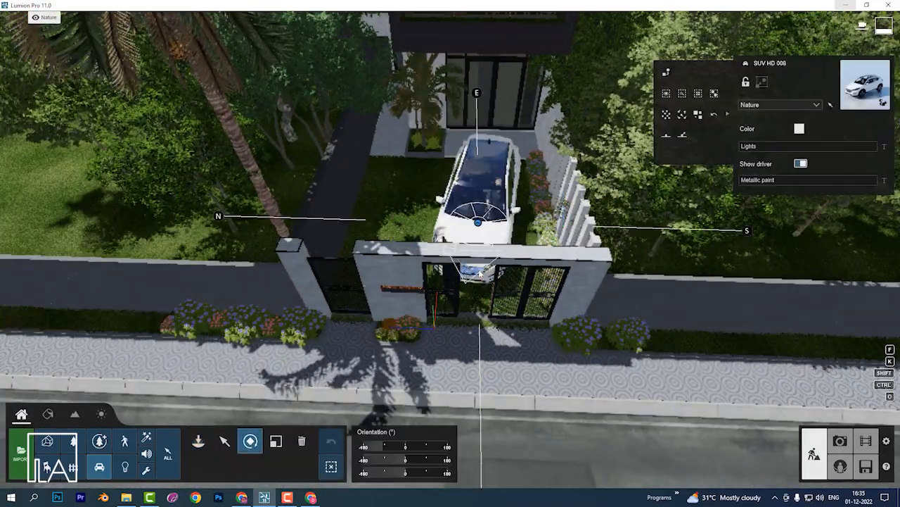
{"action": "key", "text": "m"}
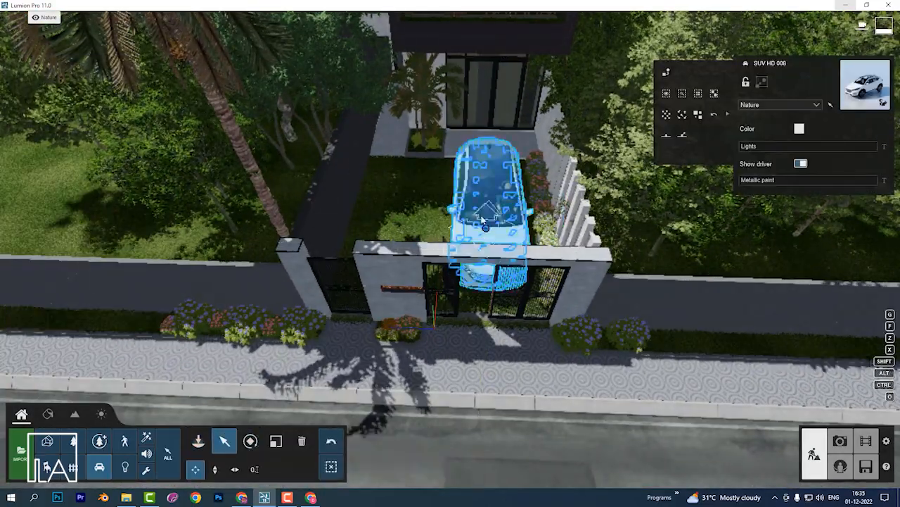
Replace the driveway SUV with a different white car model from the transport library.
{"action": "left_click", "coordinate": [864, 86]}
{"action": "left_click", "coordinate": [15, 129]}
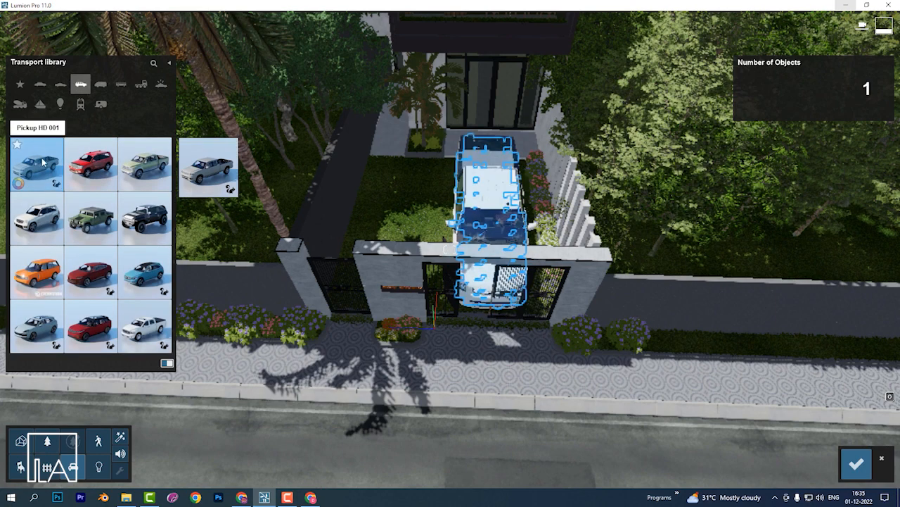
{"action": "left_click", "coordinate": [60, 84]}
{"action": "left_click", "coordinate": [40, 84]}
{"action": "left_click", "coordinate": [38, 128]}
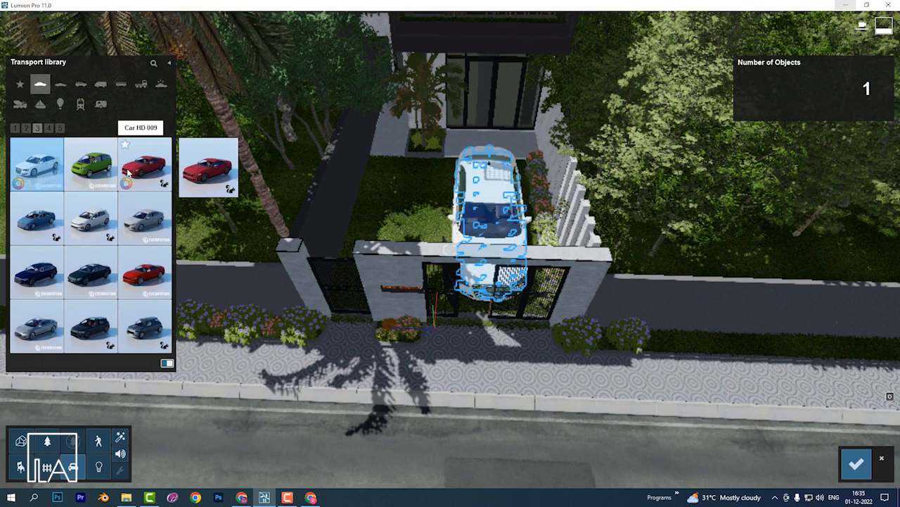
{"action": "left_click", "coordinate": [48, 128]}
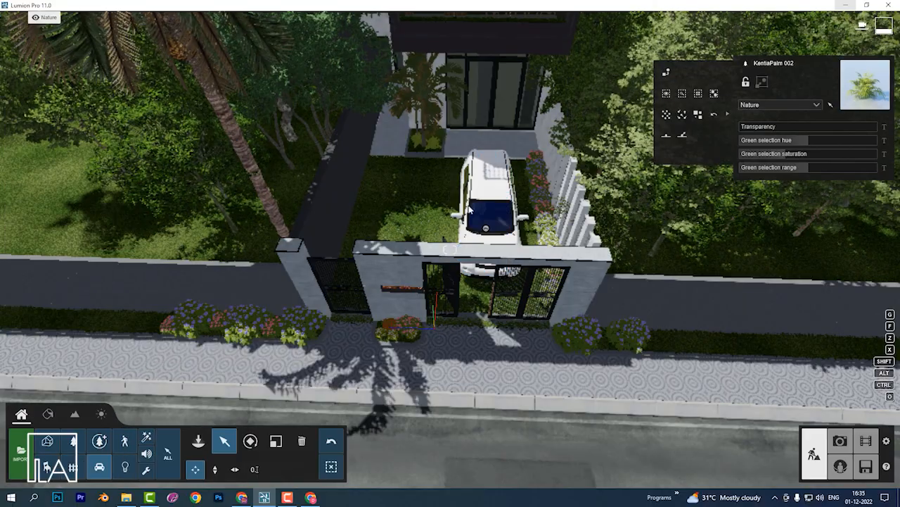
Plant a green Buxus 002 and a yellow Buxus 003 side by side along the dark courtyard wall and enlarge both.
{"action": "right_click_drag", "start_coordinate": [451, 253], "coordinate": [429, 249]}
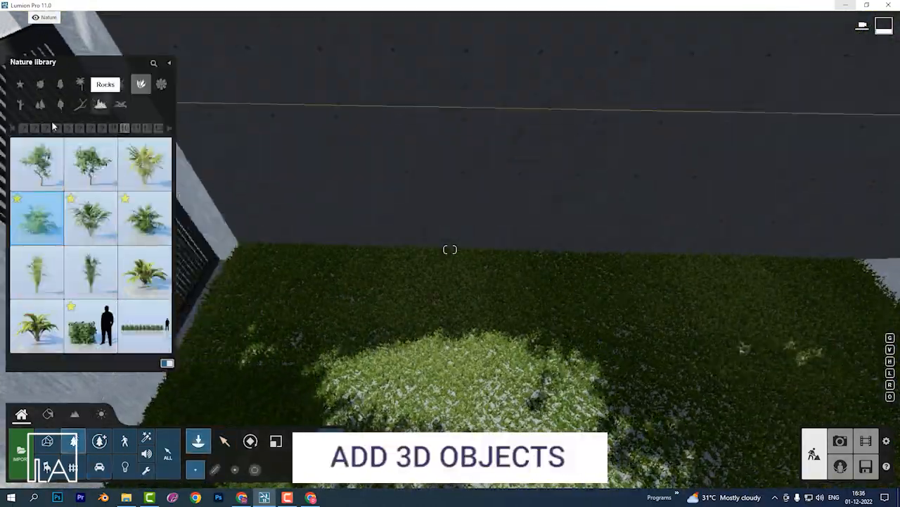
{"action": "left_click", "coordinate": [23, 85]}
{"action": "left_click", "coordinate": [265, 261]}
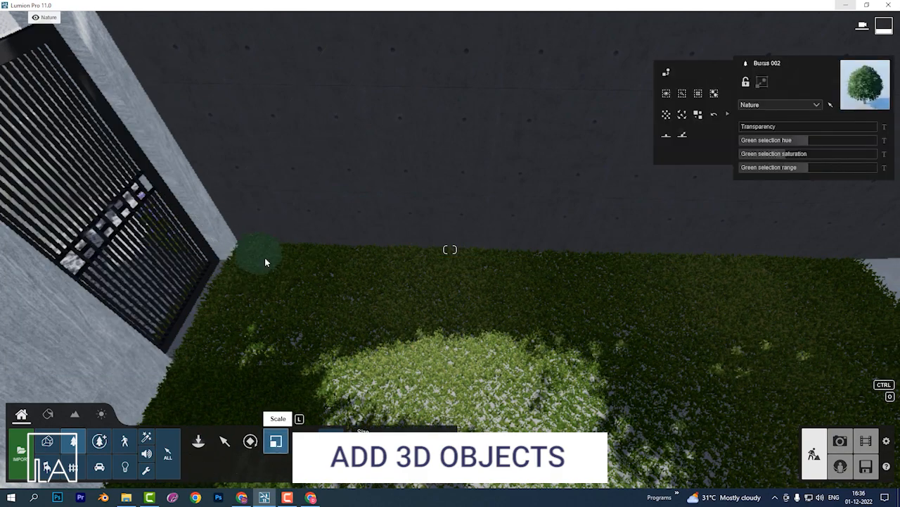
{"action": "left_click", "coordinate": [199, 440]}
{"action": "left_click", "coordinate": [92, 216]}
{"action": "left_click", "coordinate": [323, 267]}
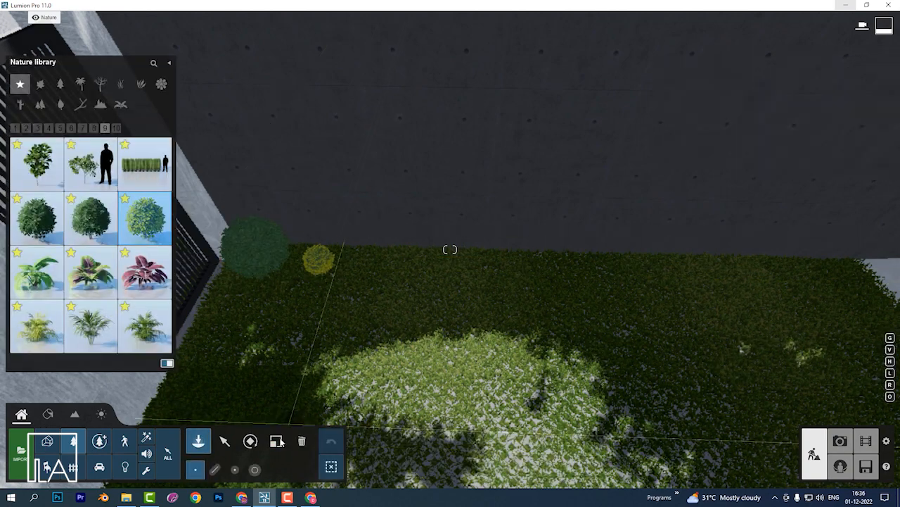
{"action": "key", "text": "l"}
{"action": "left_click_drag", "start_coordinate": [323, 267], "coordinate": [345, 217]}
Copy the green and yellow Buxus pair repeatedly along the courtyard wall to form an alternating row.
{"action": "left_click_drag", "start_coordinate": [267, 272], "coordinate": [375, 280], "text": "alt"}
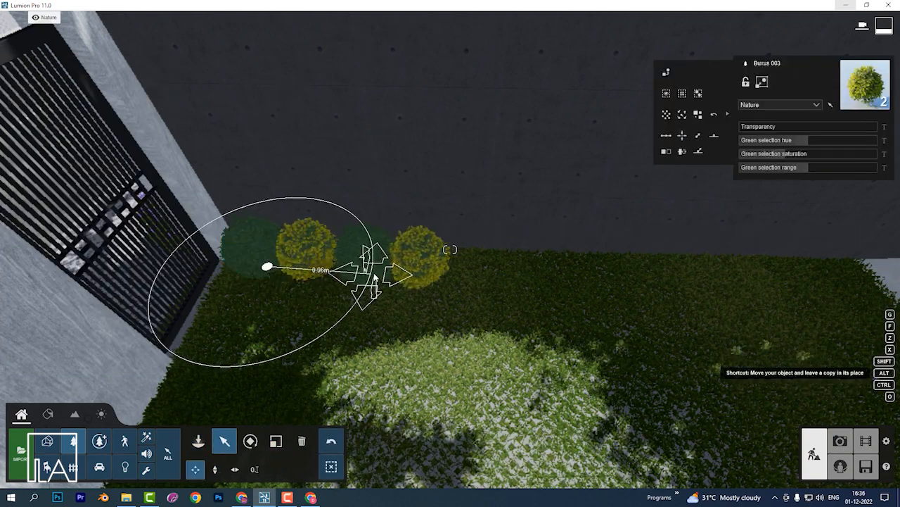
{"action": "left_click_drag", "start_coordinate": [467, 281], "coordinate": [468, 282], "text": "alt"}
{"action": "key", "text": "d"}
{"action": "left_click_drag", "start_coordinate": [289, 280], "coordinate": [389, 283], "text": "alt"}
{"action": "left_click_drag", "start_coordinate": [390, 282], "coordinate": [602, 288], "text": "alt"}
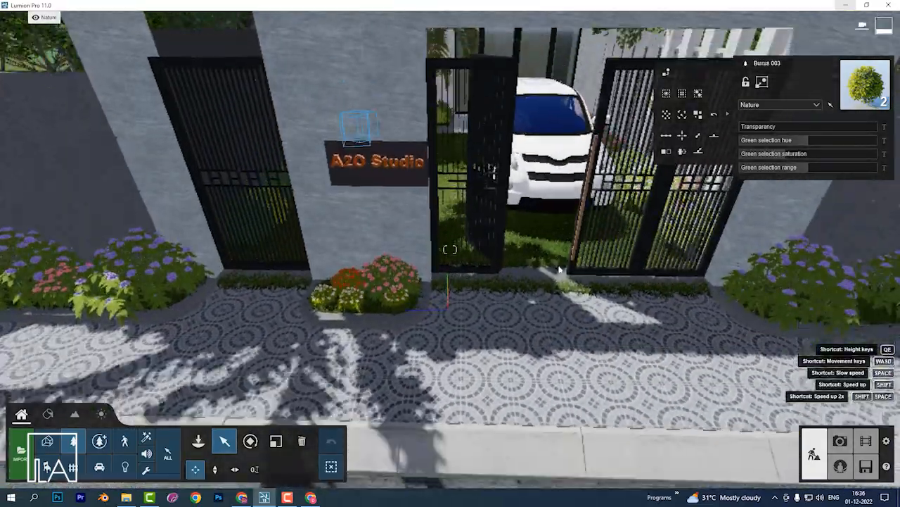
Place Leaves Birch Line Large 001 on the sidewalk beside the gate, rotate it parallel to the curb and shift it along the pavement.
{"action": "key", "text": "s"}
{"action": "right_click_drag", "start_coordinate": [560, 270], "coordinate": [555, 246]}
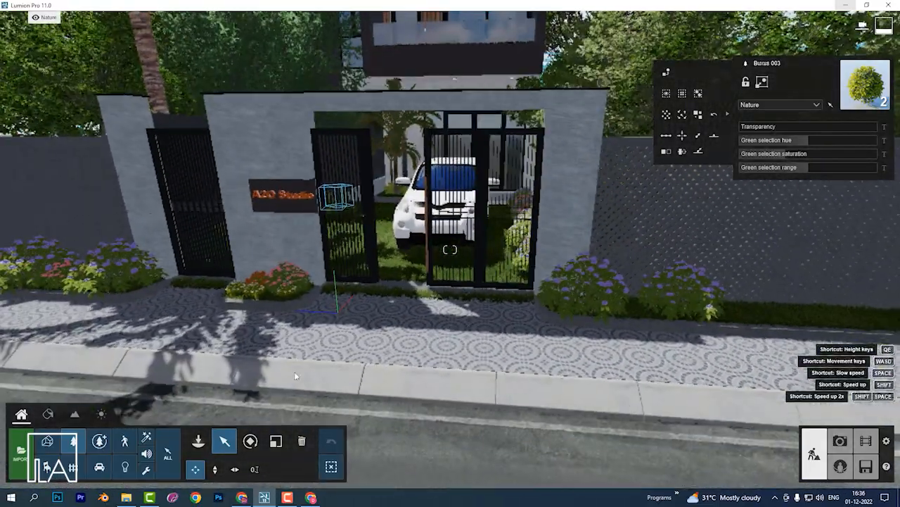
{"action": "right_click_drag", "start_coordinate": [261, 359], "coordinate": [251, 351]}
{"action": "left_click", "coordinate": [198, 441]}
{"action": "left_click", "coordinate": [61, 108]}
{"action": "left_click", "coordinate": [38, 218]}
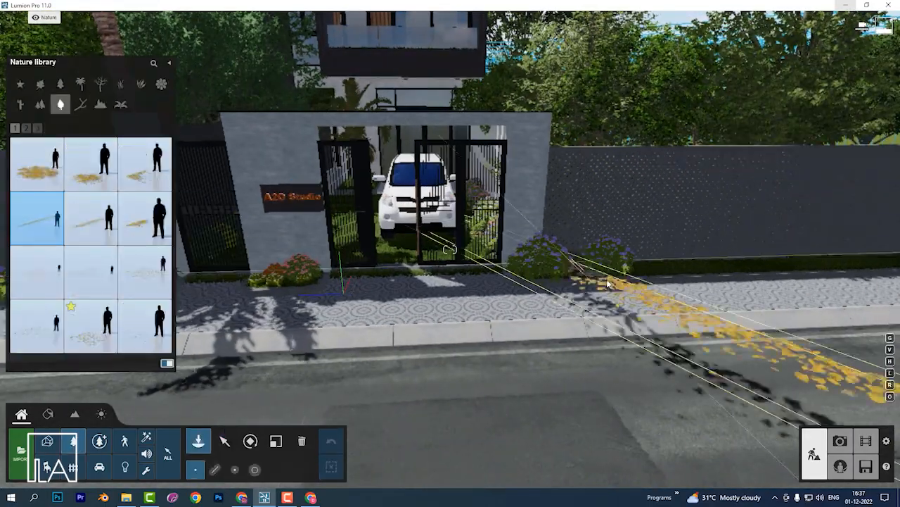
{"action": "left_click", "coordinate": [632, 285]}
{"action": "left_click", "coordinate": [251, 441]}
{"action": "left_click_drag", "start_coordinate": [632, 284], "coordinate": [594, 262]}
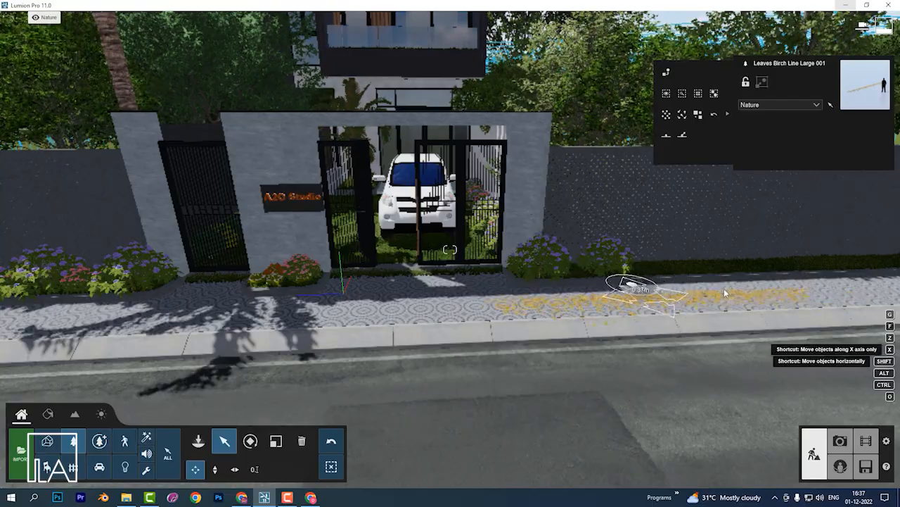
{"action": "left_click_drag", "start_coordinate": [726, 290], "coordinate": [727, 290]}
Copy the line of birch leaves along the sidewalk to the other side of the gate.
{"action": "key", "text": "s"}
{"action": "key", "text": "a"}
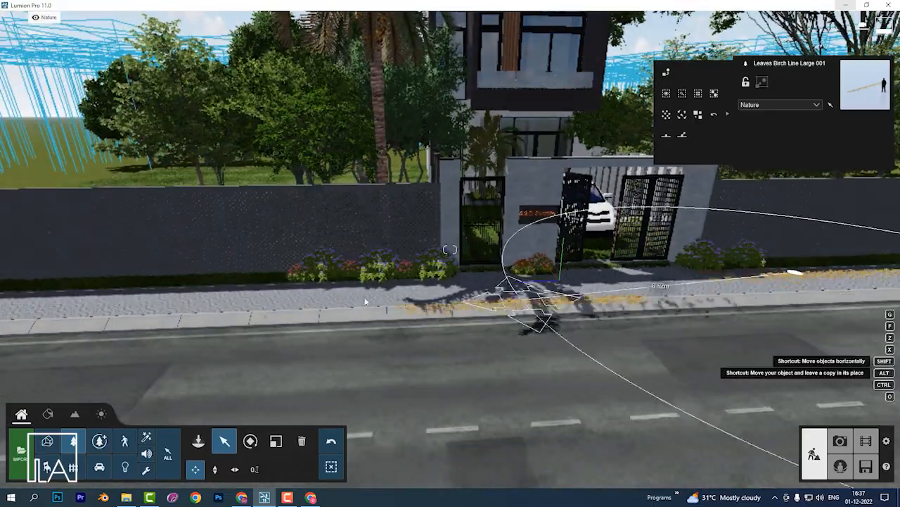
{"action": "left_click_drag", "start_coordinate": [303, 285], "coordinate": [305, 285]}
Scatter fallen yellow leaves over the road in front of the house.
{"action": "key", "text": "w"}
{"action": "left_click", "coordinate": [198, 441]}
{"action": "key", "text": "d"}
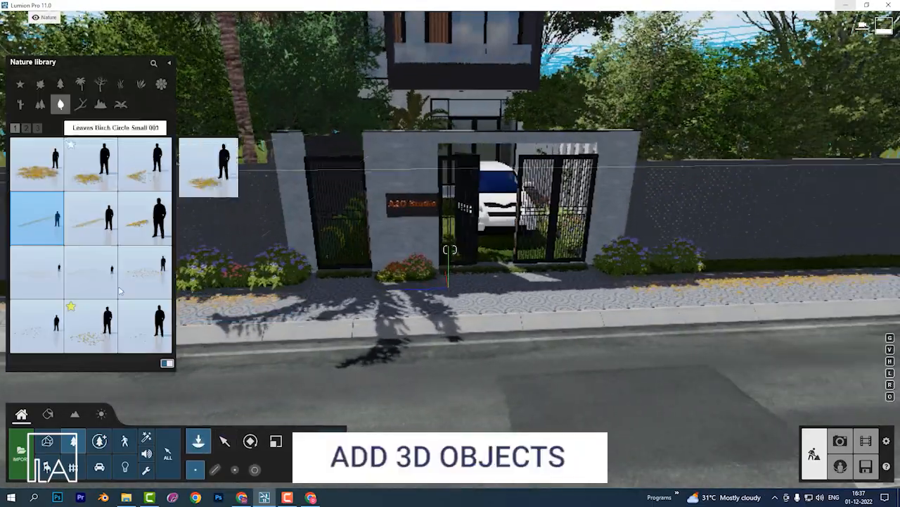
{"action": "key", "text": "s"}
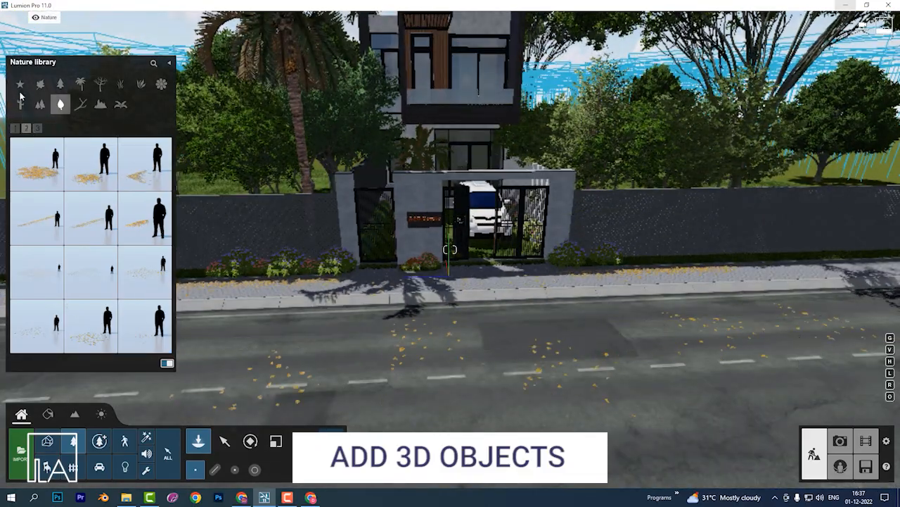
Place the white Car HD 007 on the road beyond the gate and rotate it to drive towards the entrance.
{"action": "left_click", "coordinate": [99, 466]}
{"action": "left_click", "coordinate": [39, 130]}
{"action": "left_click", "coordinate": [35, 163]}
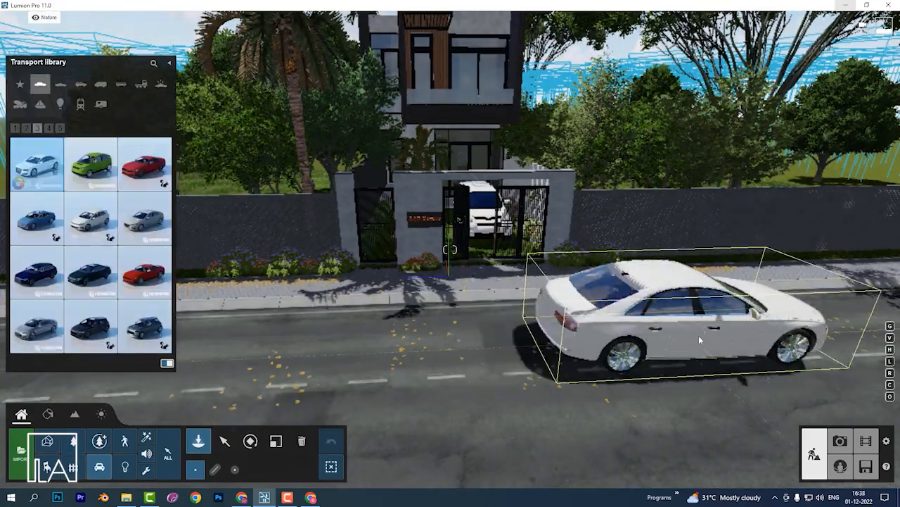
{"action": "left_click", "coordinate": [748, 335]}
{"action": "left_click", "coordinate": [250, 441]}
{"action": "left_click_drag", "start_coordinate": [747, 335], "coordinate": [439, 339]}
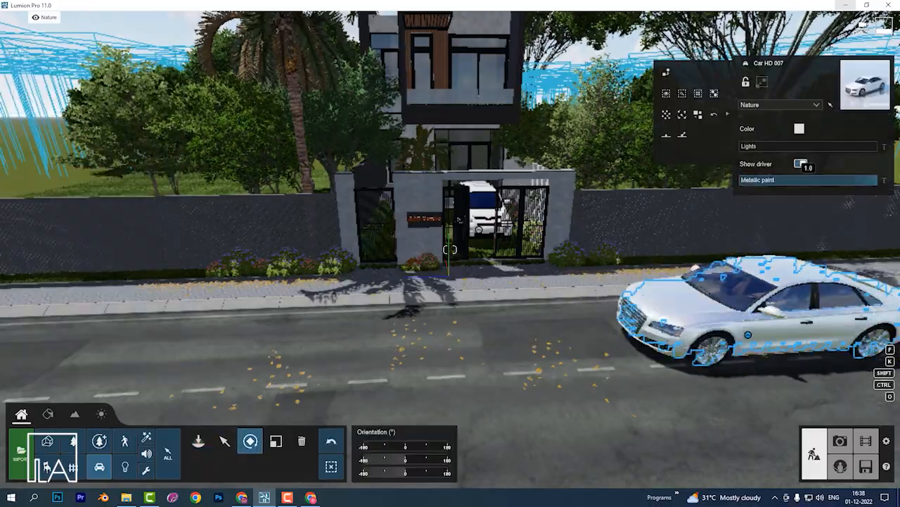
Plant a Rhododendron Pink M at the end of the balcony's grass planter and scale it to fit.
{"action": "key", "text": "q"}
{"action": "key", "text": "w"}
{"action": "right_click_drag", "start_coordinate": [503, 301], "coordinate": [460, 383]}
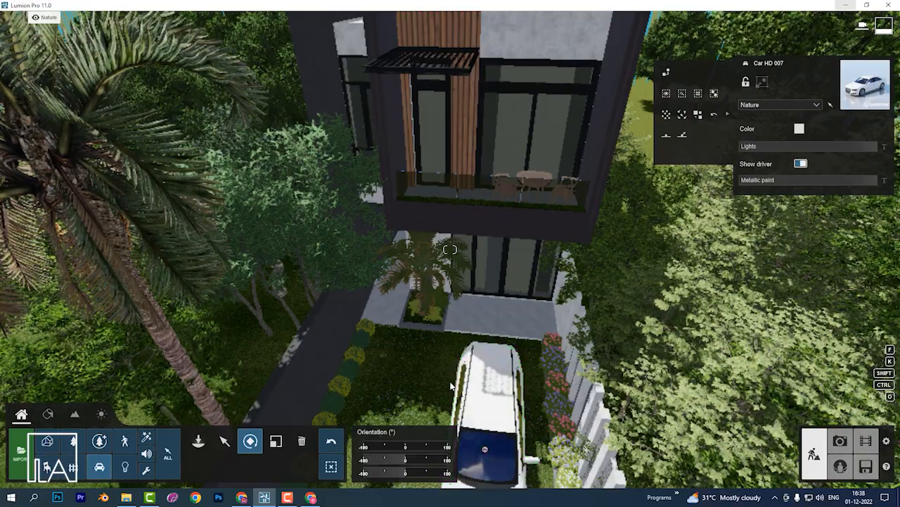
{"action": "right_click_drag", "start_coordinate": [518, 258], "coordinate": [507, 229]}
{"action": "key", "text": "w"}
{"action": "left_click", "coordinate": [199, 441]}
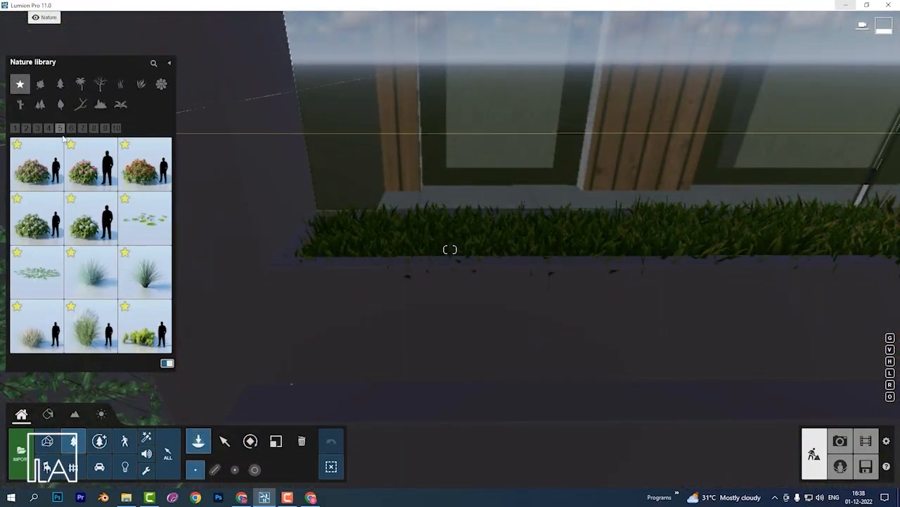
{"action": "left_click", "coordinate": [91, 164]}
{"action": "left_click", "coordinate": [338, 237]}
{"action": "left_click", "coordinate": [276, 441]}
{"action": "left_click_drag", "start_coordinate": [336, 241], "coordinate": [305, 304]}
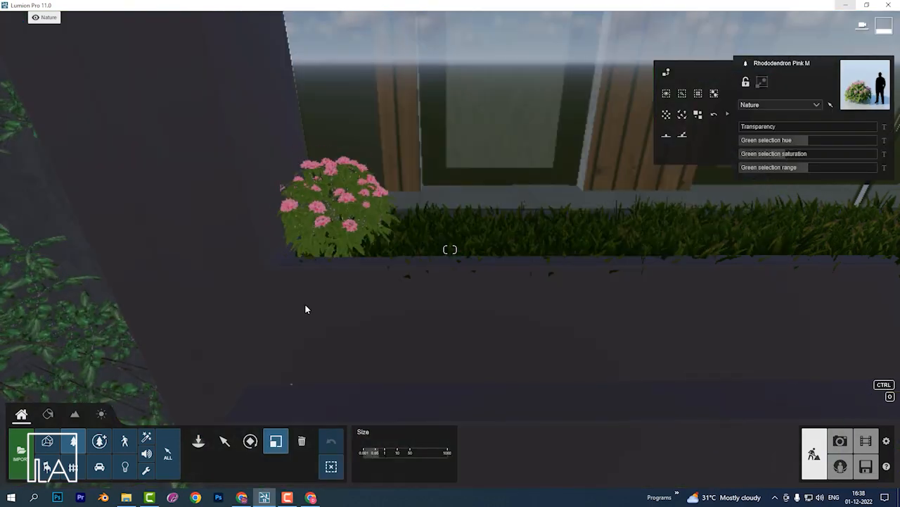
Copy the pink rhododendron beside itself in the balcony planter and replace the end shrub with Rhododendron White M.
{"action": "key", "text": "q"}
{"action": "right_click_drag", "start_coordinate": [336, 191], "coordinate": [388, 355]}
{"action": "left_click", "coordinate": [225, 441]}
{"action": "left_click_drag", "start_coordinate": [384, 207], "coordinate": [452, 210], "text": "alt"}
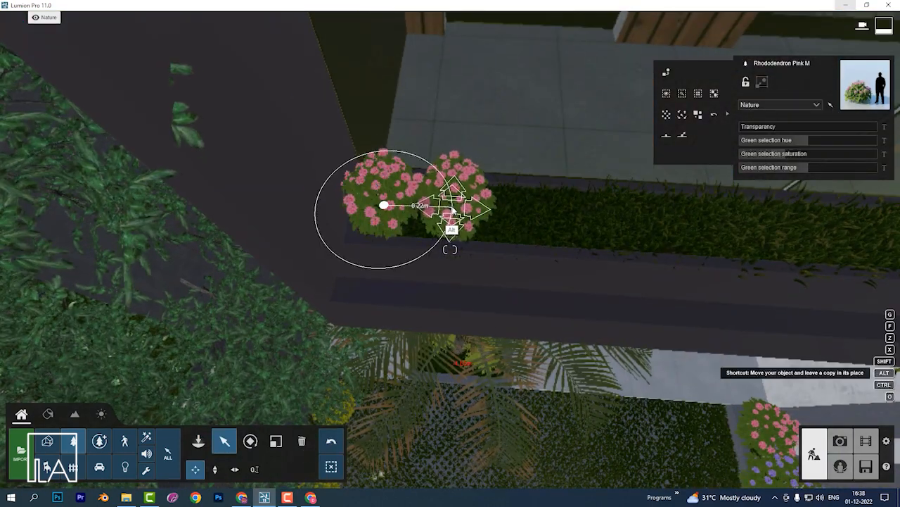
{"action": "left_click", "coordinate": [682, 93]}
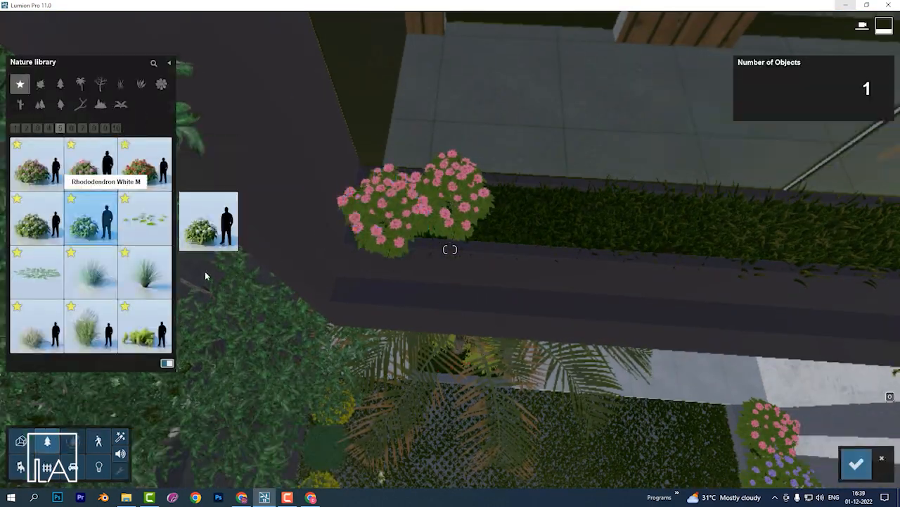
Select the white and pink rhododendron pair and copy it twice along the balcony planter.
{"action": "left_click_drag", "start_coordinate": [485, 280], "coordinate": [366, 184], "text": "ctrl"}
{"action": "left_click_drag", "start_coordinate": [392, 222], "coordinate": [526, 235], "text": "alt"}
{"action": "key", "text": "d"}
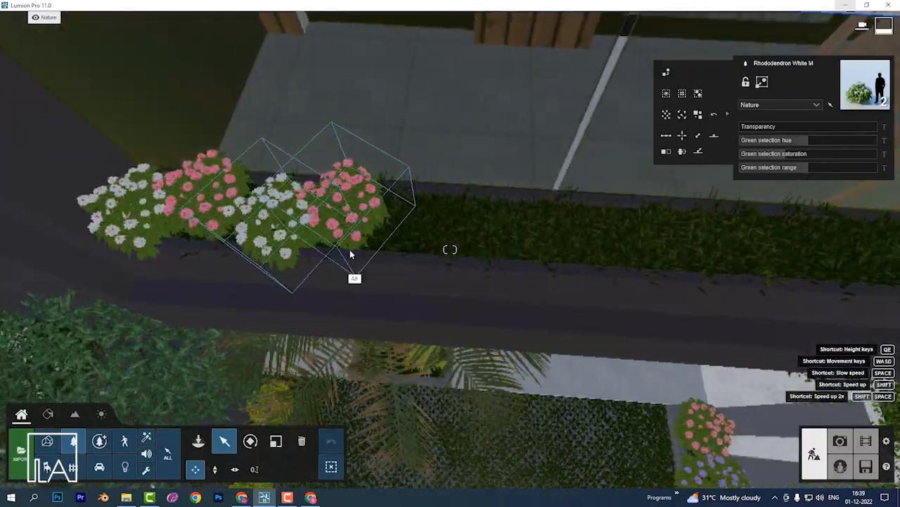
{"action": "left_click_drag", "start_coordinate": [325, 232], "coordinate": [483, 253], "text": "alt"}
Copy the group of six rhododendrons along the balcony planter until its whole length is filled.
{"action": "left_click_drag", "start_coordinate": [107, 156], "coordinate": [502, 273], "text": "ctrl"}
{"action": "key", "text": "d"}
{"action": "key", "text": "s"}
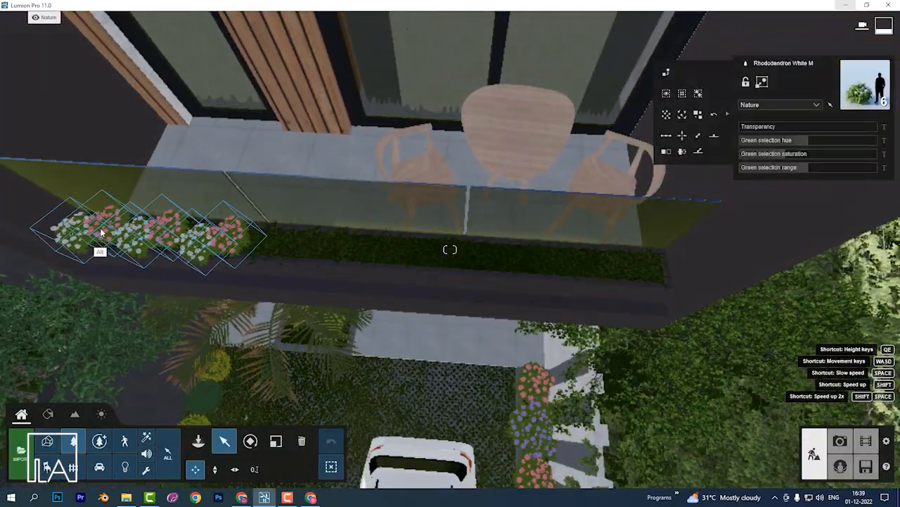
{"action": "left_click_drag", "start_coordinate": [293, 261], "coordinate": [268, 250], "text": "alt+shift"}
{"action": "left_click_drag", "start_coordinate": [456, 294], "coordinate": [449, 256], "text": "ctrl"}
{"action": "left_click", "coordinate": [341, 286], "text": "ctrl"}
{"action": "left_click", "coordinate": [563, 254], "text": "ctrl"}
{"action": "mouse_move", "coordinate": [562, 254]}
{"action": "left_mouse_down", "text": "ctrl"}
{"action": "mouse_move", "coordinate": [500, 276]}
{"action": "mouse_move", "coordinate": [572, 267]}
{"action": "left_mouse_up", "text": "ctrl"}
{"action": "left_click", "coordinate": [559, 291], "text": "ctrl"}
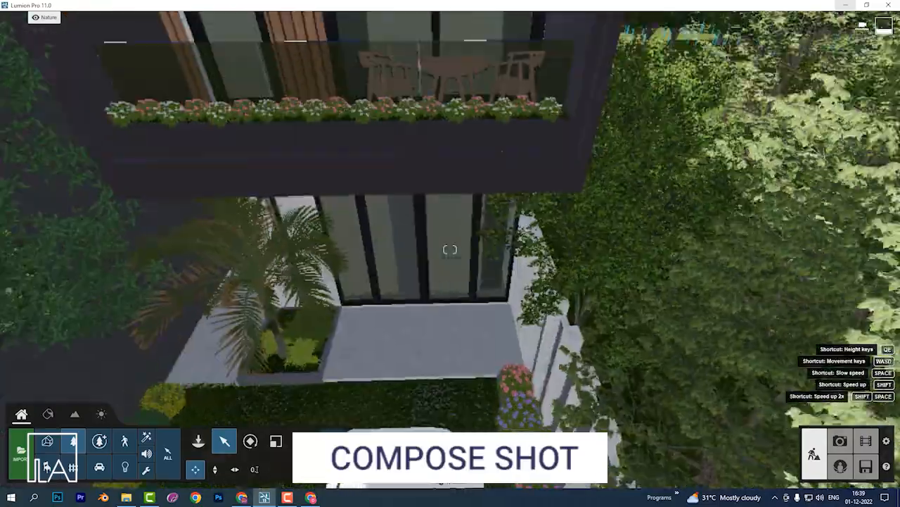
{"action": "key", "text": "s"}
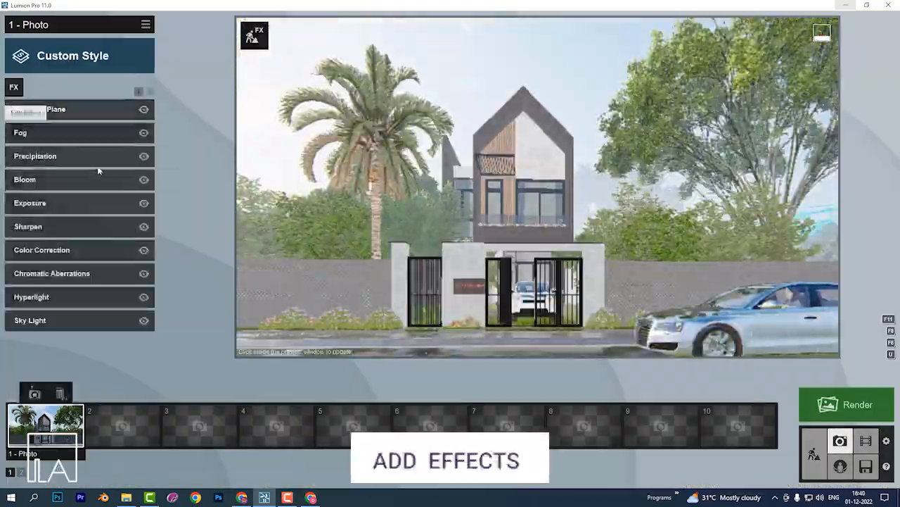
Rotate the heading of the Real Skies effect while viewing the open sky beyond the street wall.
{"action": "scroll", "coordinate": [99, 171], "scroll_direction": "down", "scroll_amount": 5}
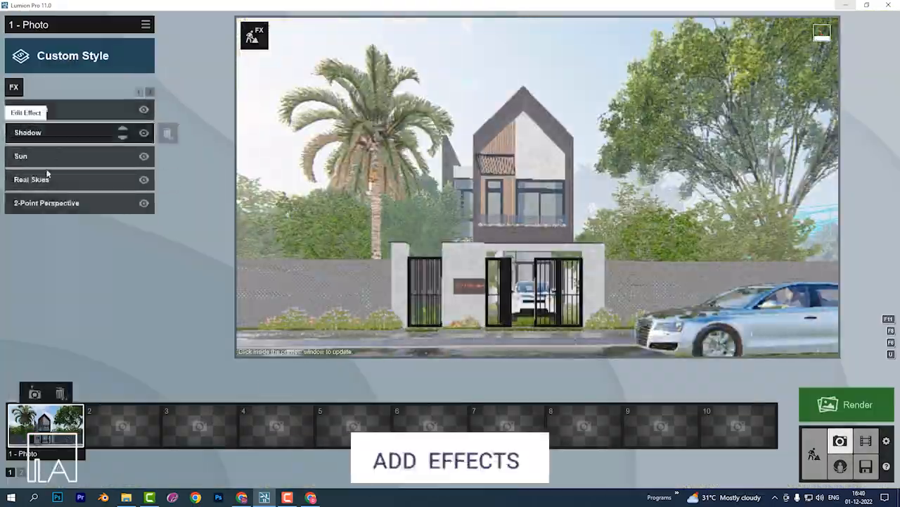
{"action": "left_click", "coordinate": [79, 153]}
{"action": "left_click", "coordinate": [23, 109]}
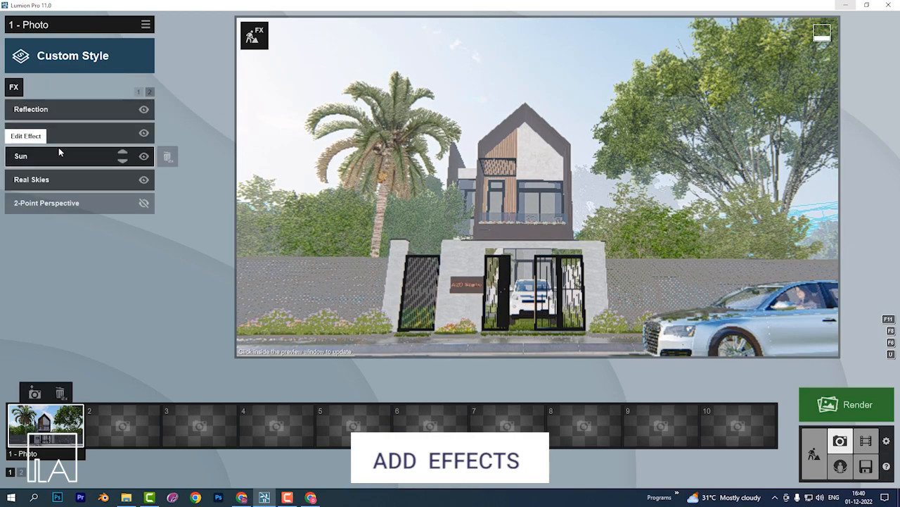
{"action": "left_click", "coordinate": [50, 180]}
{"action": "right_click_drag", "start_coordinate": [704, 194], "coordinate": [649, 189]}
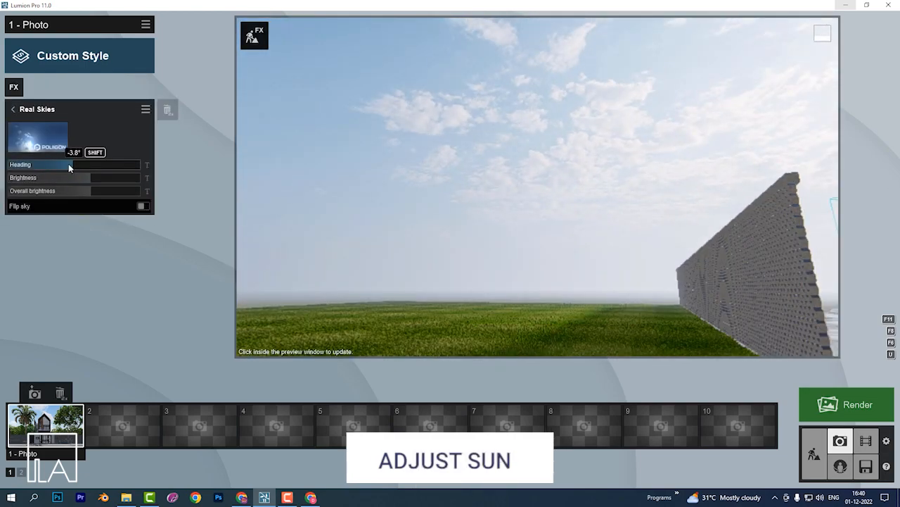
{"action": "left_click_drag", "start_coordinate": [70, 165], "coordinate": [92, 134]}
Set the Sun effect's height to about 24.7° and return to the saved photo camera view.
{"action": "left_click", "coordinate": [13, 110]}
{"action": "left_click", "coordinate": [37, 154]}
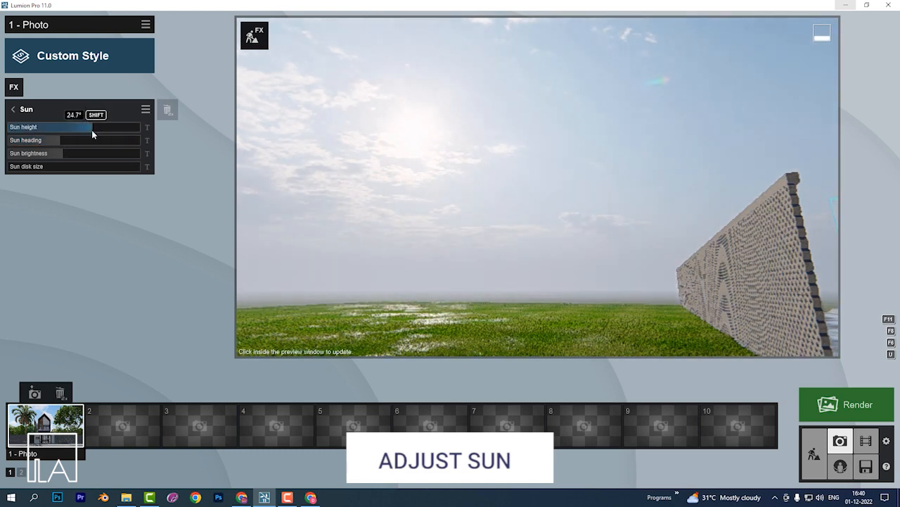
{"action": "left_click", "coordinate": [40, 434]}
{"action": "left_click", "coordinate": [13, 110]}
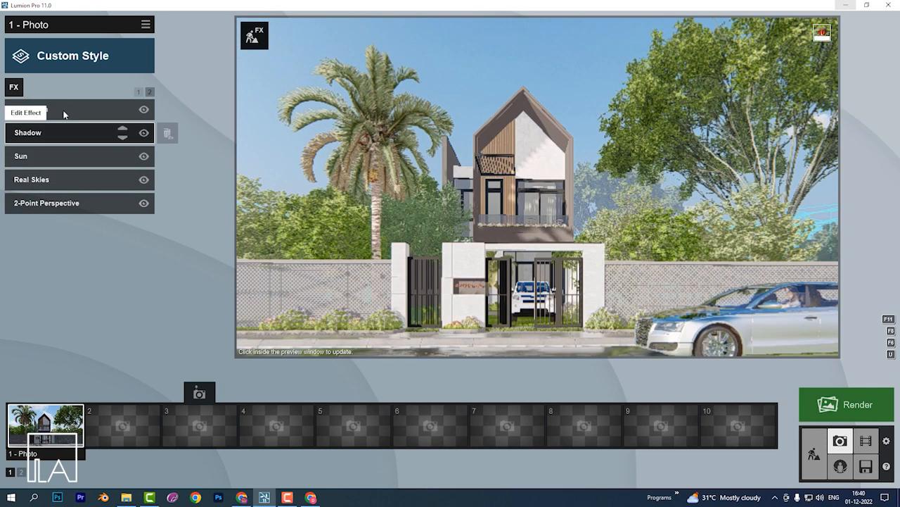
Edit the Reflection effect's planes and add reflection planes on the upper-floor windows of the house.
{"action": "left_click", "coordinate": [64, 112]}
{"action": "left_click", "coordinate": [79, 133]}
{"action": "left_click", "coordinate": [245, 467]}
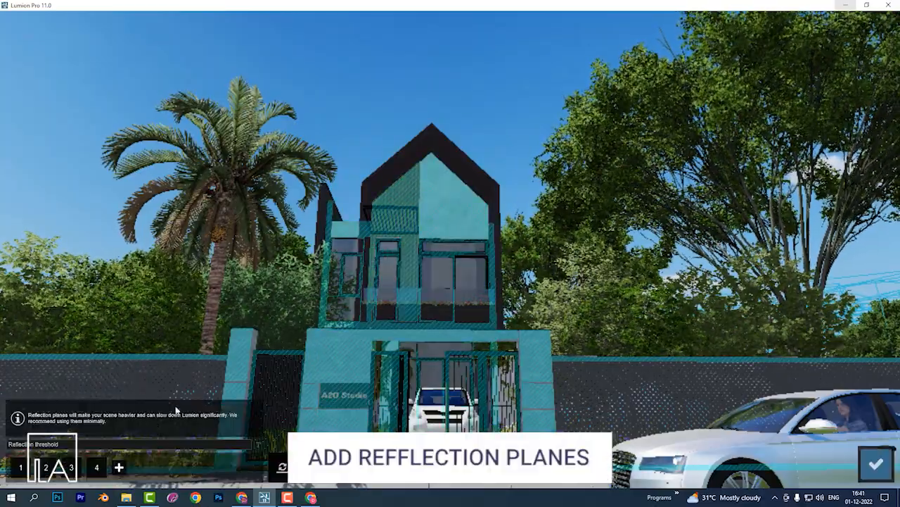
{"action": "left_click", "coordinate": [376, 290]}
{"action": "left_click", "coordinate": [145, 465]}
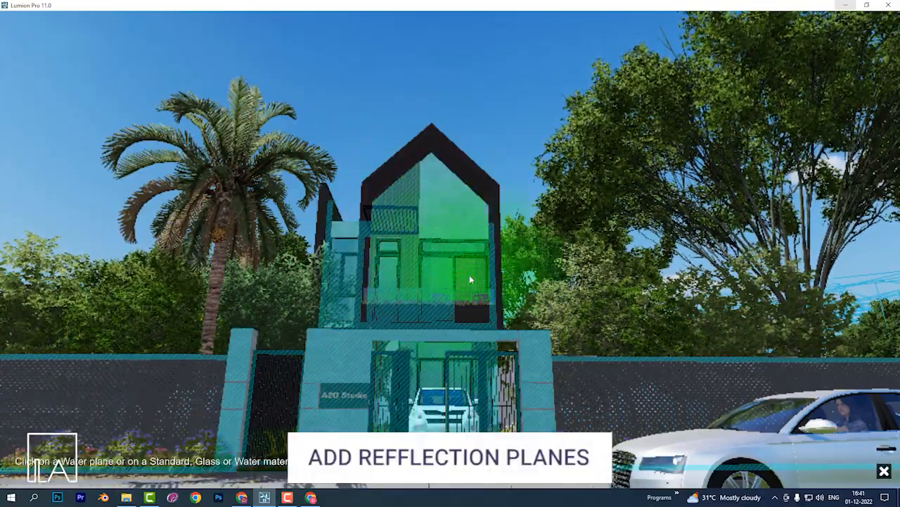
{"action": "left_click", "coordinate": [469, 276]}
Add reflection planes on the ground and road surface in front of the gate and finish editing the planes.
{"action": "right_click_drag", "start_coordinate": [437, 309], "coordinate": [420, 454]}
{"action": "left_click", "coordinate": [169, 465]}
{"action": "left_click", "coordinate": [423, 457]}
{"action": "key", "text": "q"}
{"action": "left_click", "coordinate": [196, 466]}
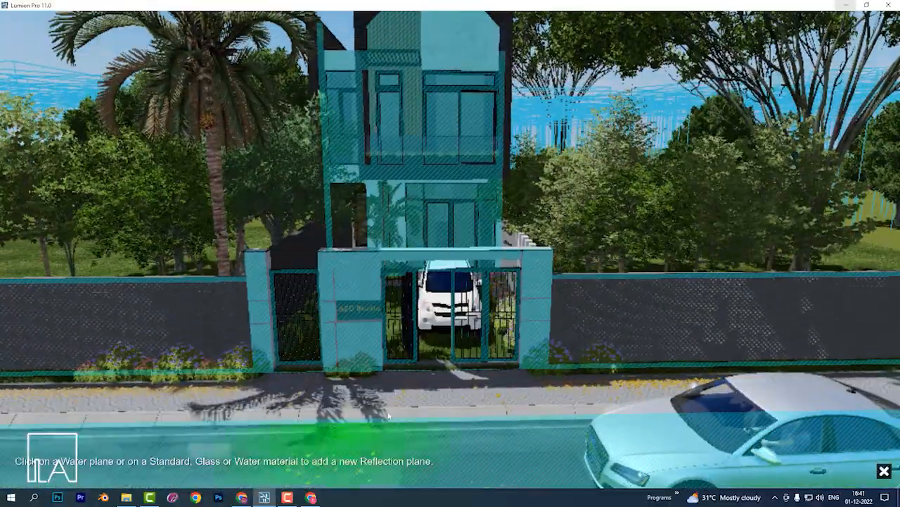
{"action": "left_click", "coordinate": [429, 416]}
{"action": "key", "text": "s"}
{"action": "left_click", "coordinate": [875, 464]}
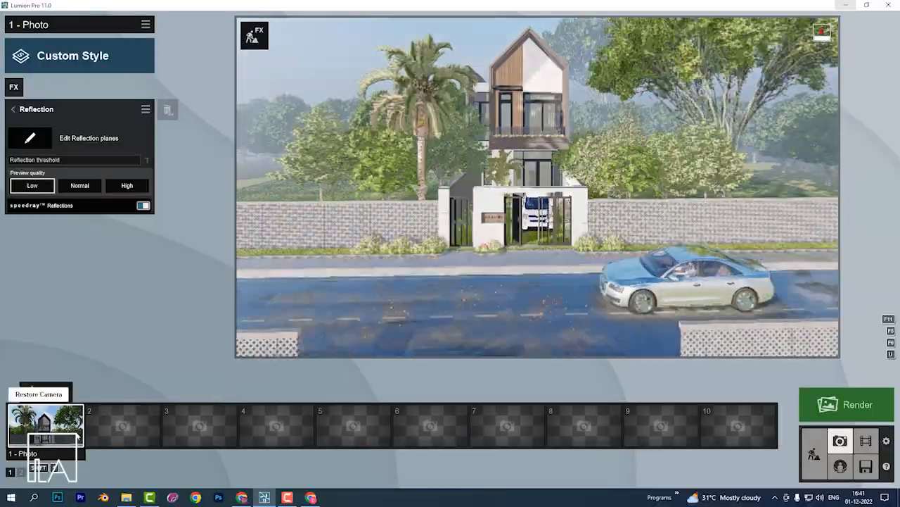
Reframe the street-front camera view and save the project as Exterior.
{"action": "key", "text": "s"}
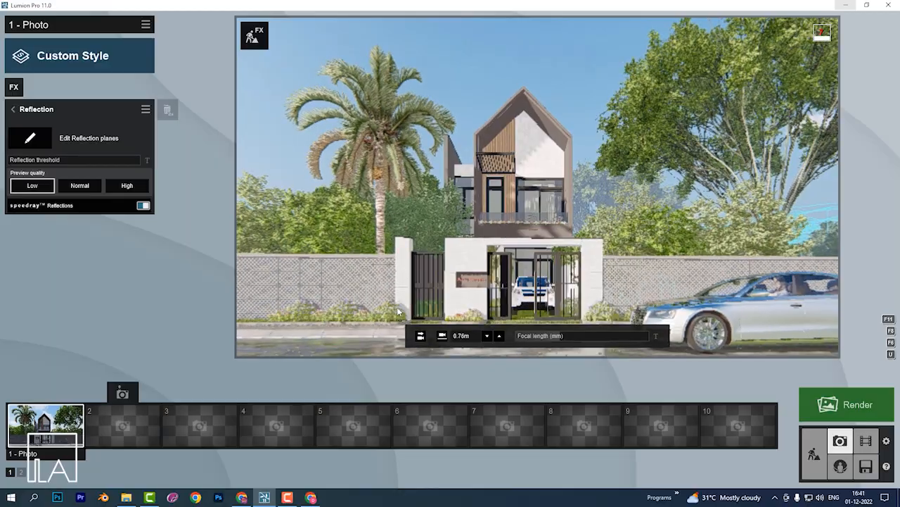
{"action": "right_click_drag", "start_coordinate": [398, 311], "coordinate": [395, 312]}
{"action": "key", "text": "w"}
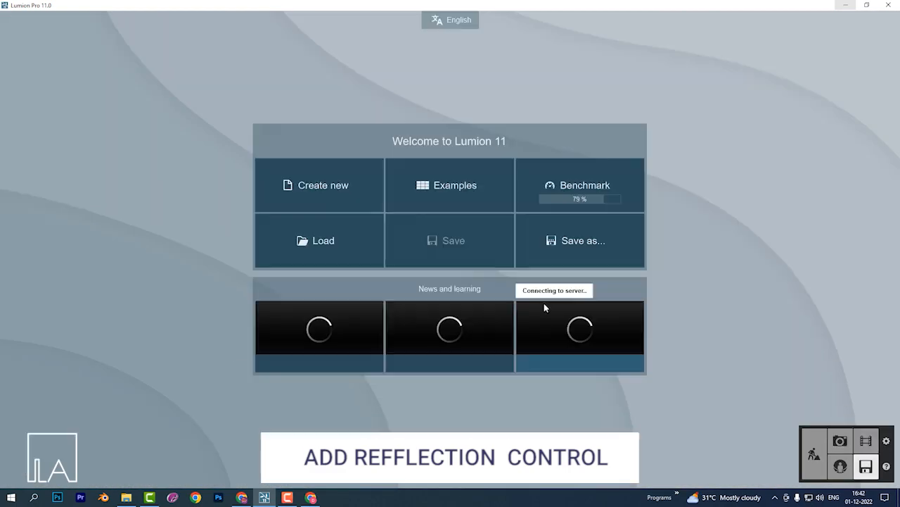
{"action": "left_click", "coordinate": [579, 261]}
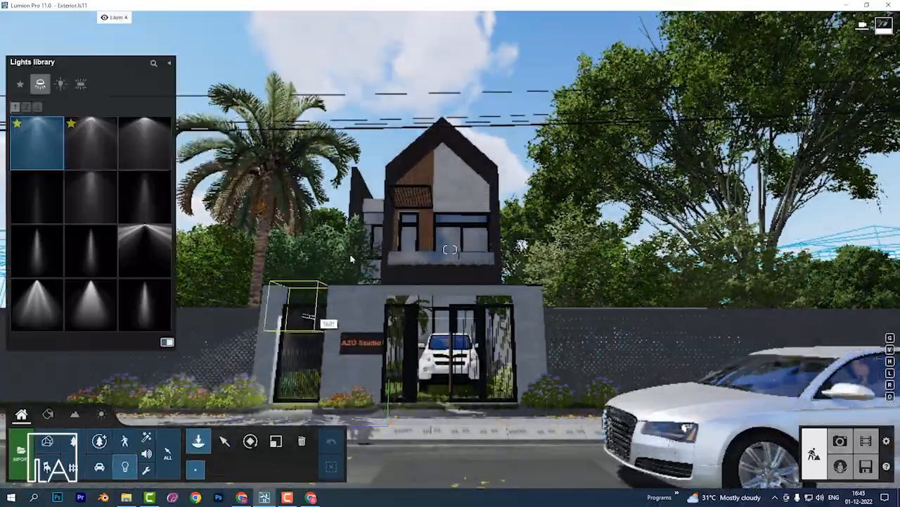
Place spotlights at the three square ceiling fixtures above the ground-floor glass doors.
{"action": "key", "text": "w"}
{"action": "right_click_drag", "start_coordinate": [351, 259], "coordinate": [450, 162]}
{"action": "left_click", "coordinate": [459, 155]}
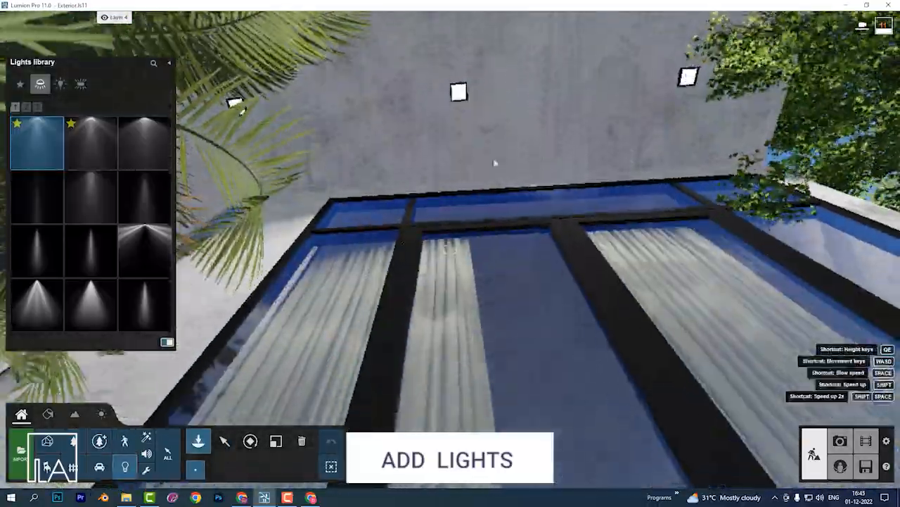
{"action": "right_click_drag", "start_coordinate": [495, 161], "coordinate": [516, 101]}
{"action": "key", "text": "s"}
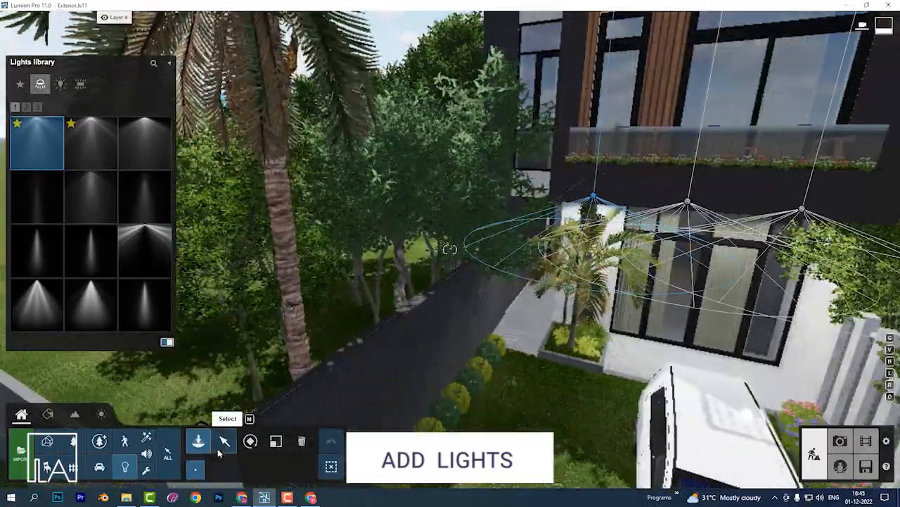
Select the three spotlights under the balcony, set their brightness to about 36.4 and adjust their light colour.
{"action": "left_click", "coordinate": [225, 441]}
{"action": "left_click", "coordinate": [593, 198]}
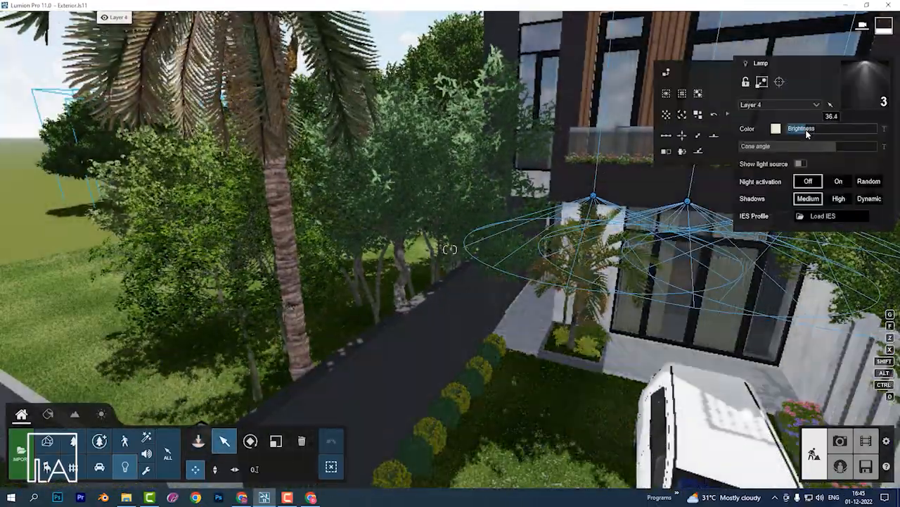
{"action": "left_click", "coordinate": [776, 128]}
{"action": "left_click", "coordinate": [582, 82]}
Place a row of stone apartment buildings with red tiled roofs on the grass across the street, opposite the house.
{"action": "key", "text": "shift+s"}
{"action": "right_click_drag", "start_coordinate": [422, 317], "coordinate": [439, 346]}
{"action": "left_click", "coordinate": [197, 440]}
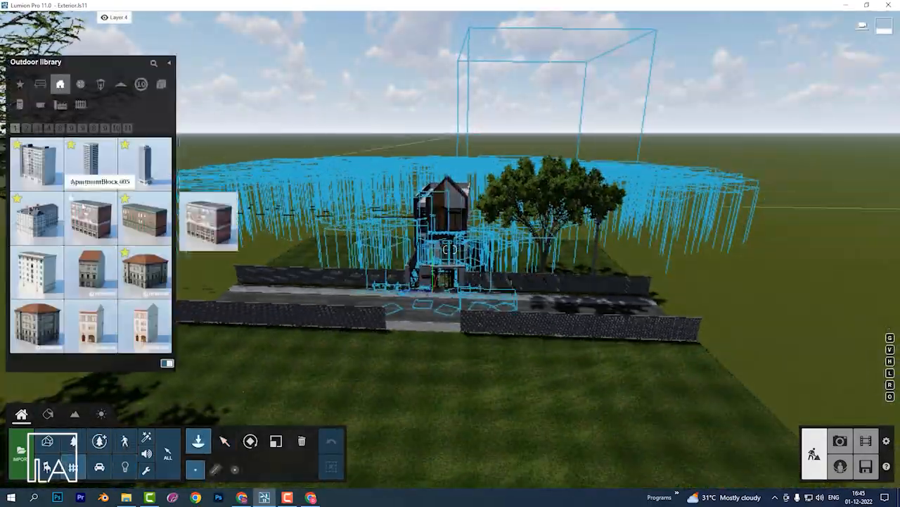
{"action": "left_click", "coordinate": [145, 219]}
{"action": "left_click", "coordinate": [92, 272]}
{"action": "left_click", "coordinate": [145, 272]}
{"action": "key", "text": "s"}
{"action": "left_click", "coordinate": [317, 386]}
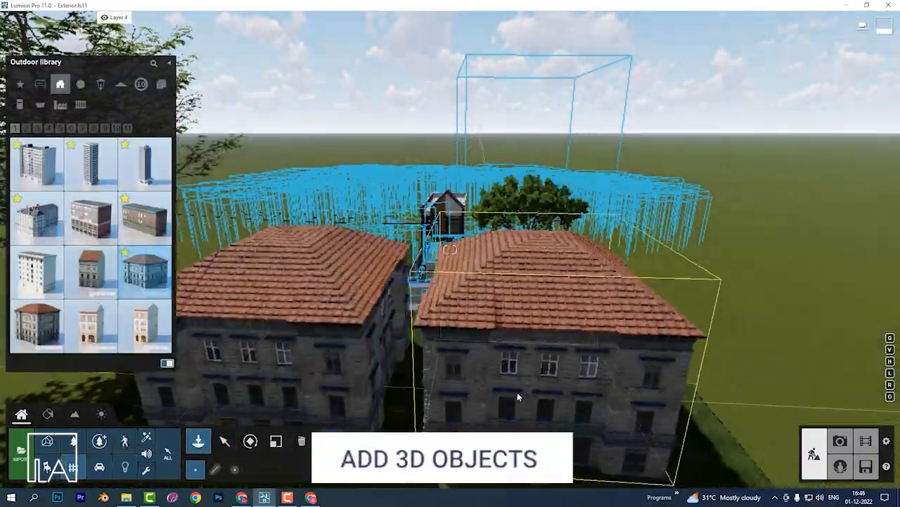
{"action": "left_click", "coordinate": [517, 392]}
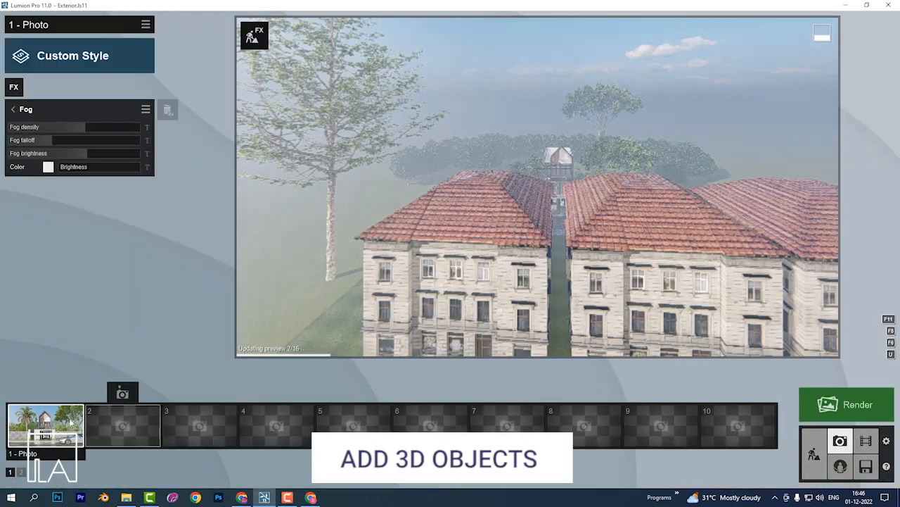
Restore the saved photo camera and set the Reflection effect's preview quality to Low.
{"action": "left_click", "coordinate": [71, 423]}
{"action": "left_click", "coordinate": [139, 110]}
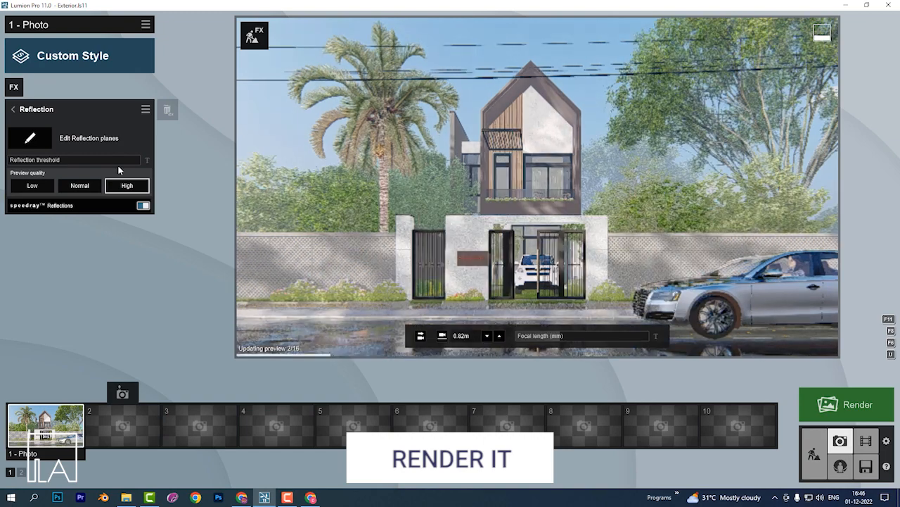
{"action": "left_click", "coordinate": [33, 186]}
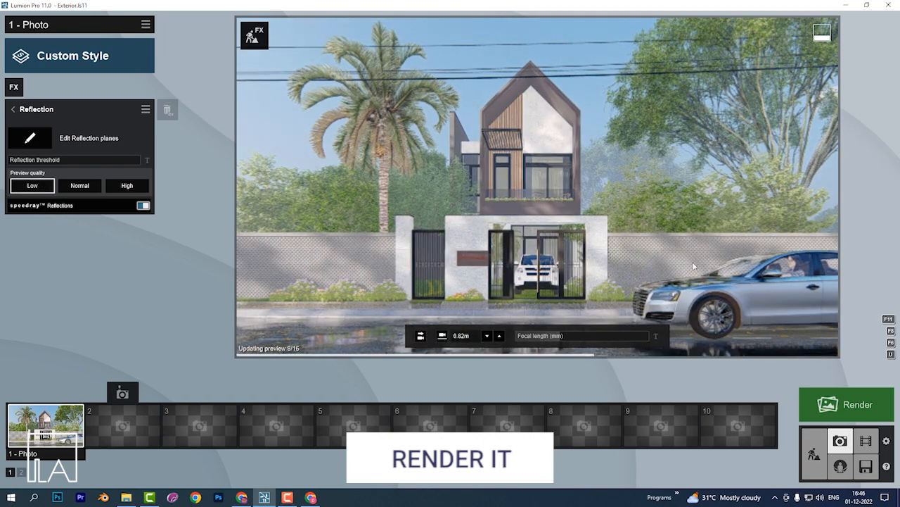
Start rendering the current photo for output as a JPG file.
{"action": "left_click", "coordinate": [839, 404]}
{"action": "left_click", "coordinate": [373, 368]}
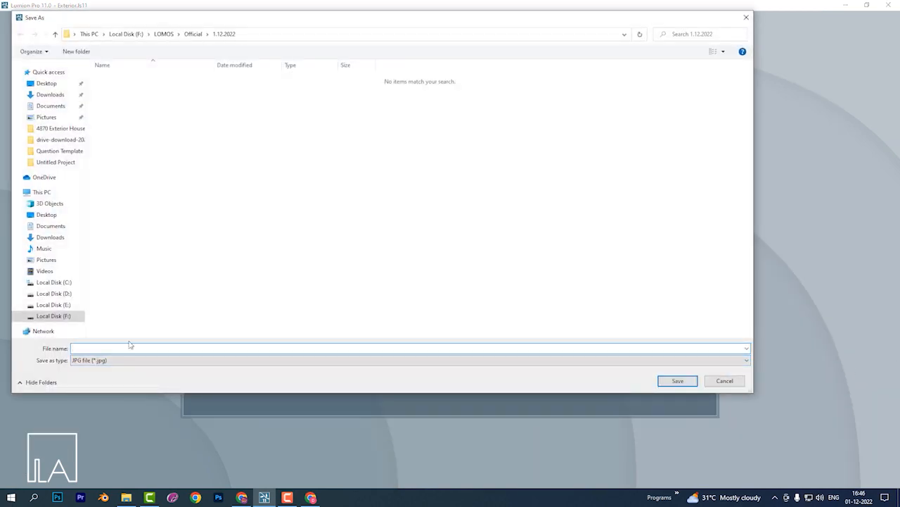